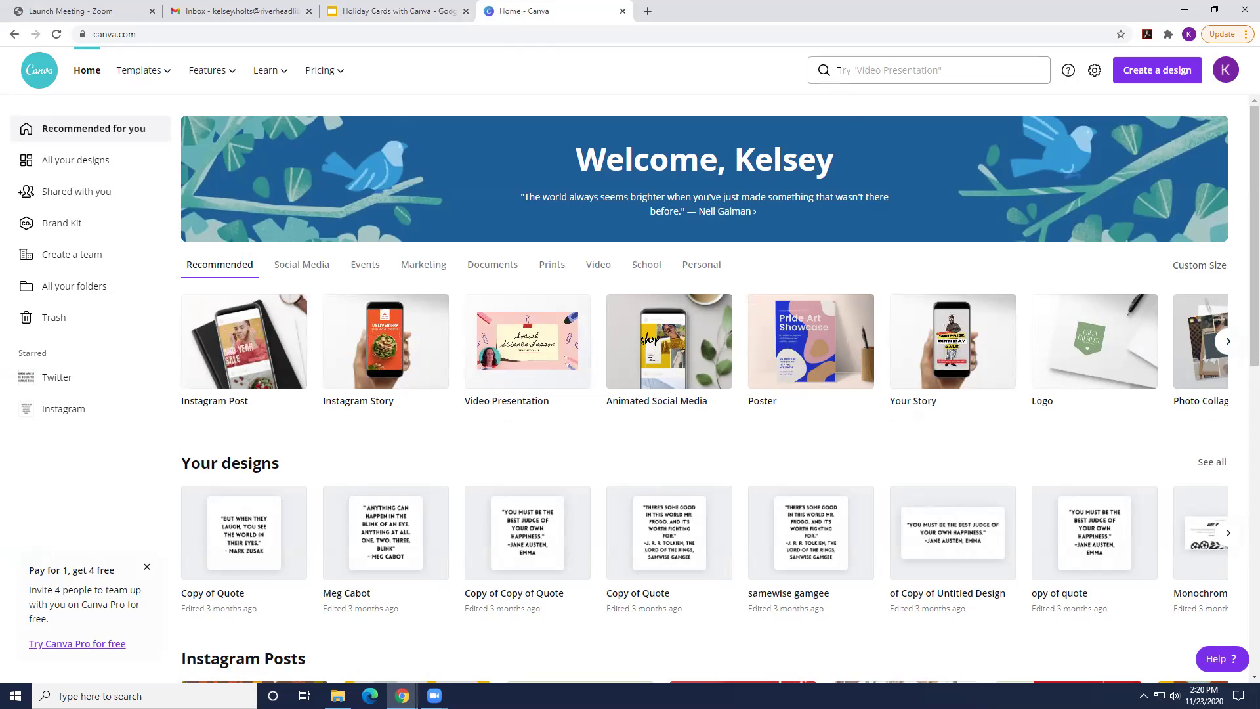
# - Search the templates for "holiday folded cards"
pyautogui.click(839, 72)
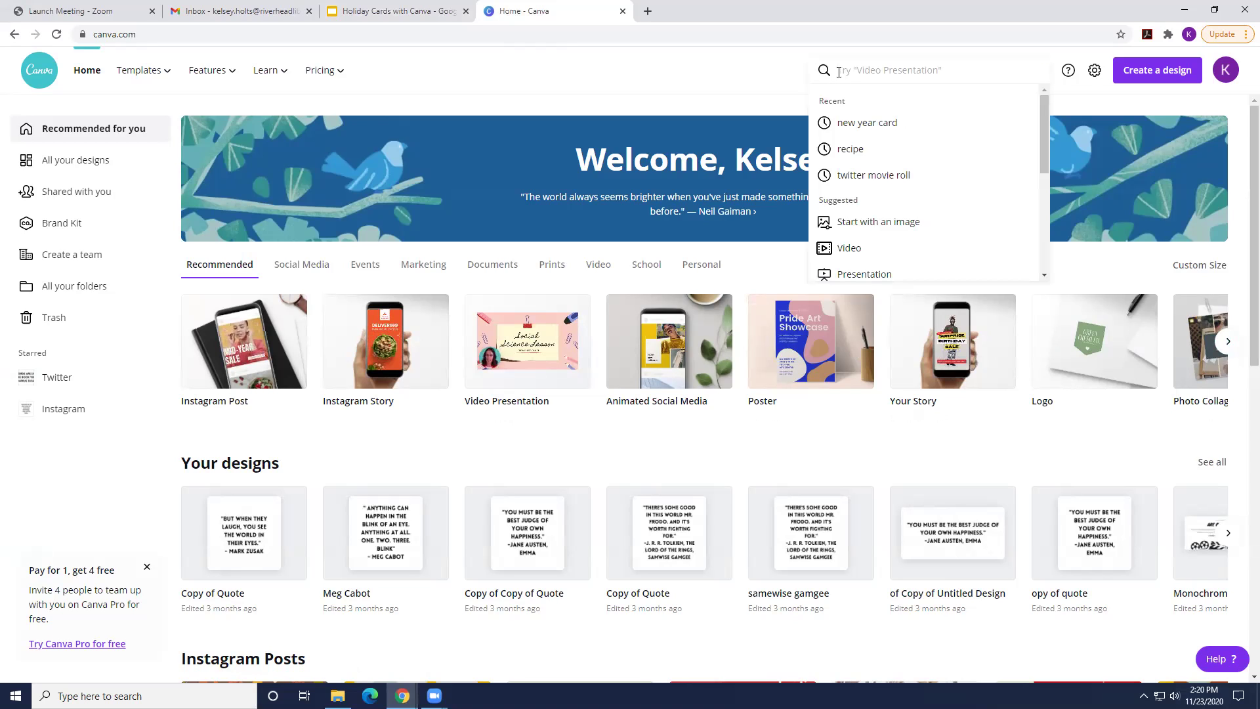
pyautogui.write('ho')
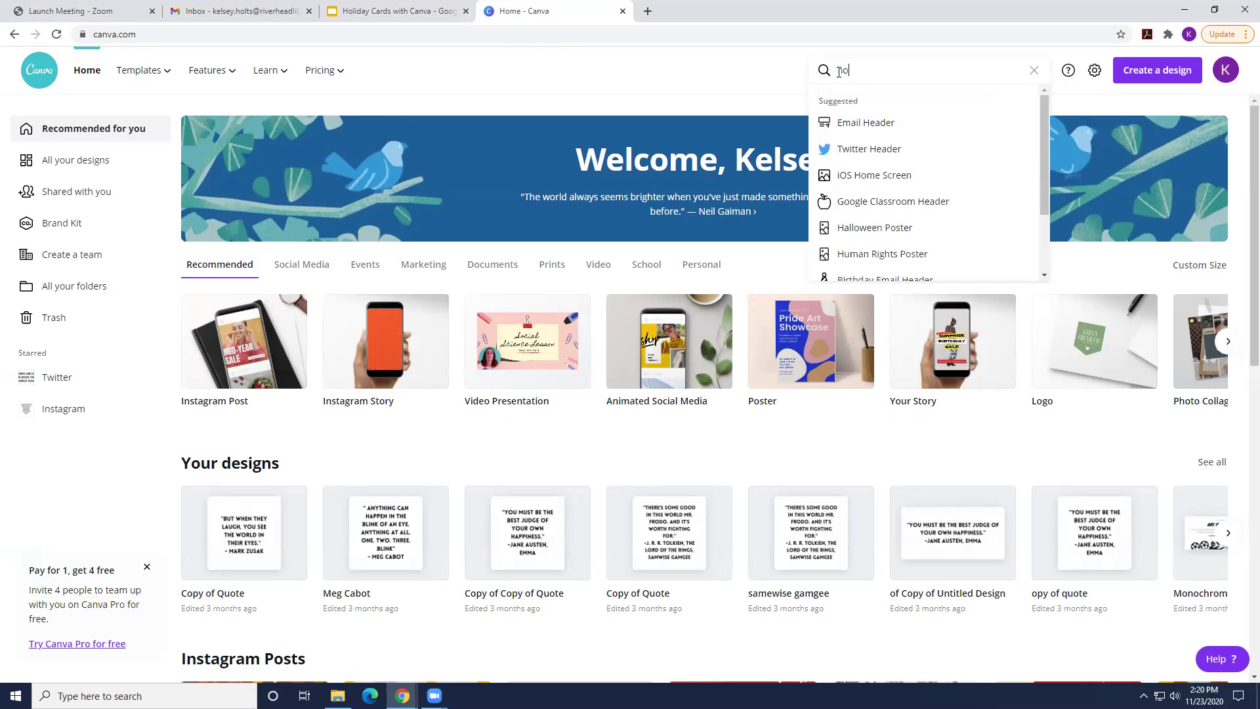
pyautogui.write('liday folded cards')
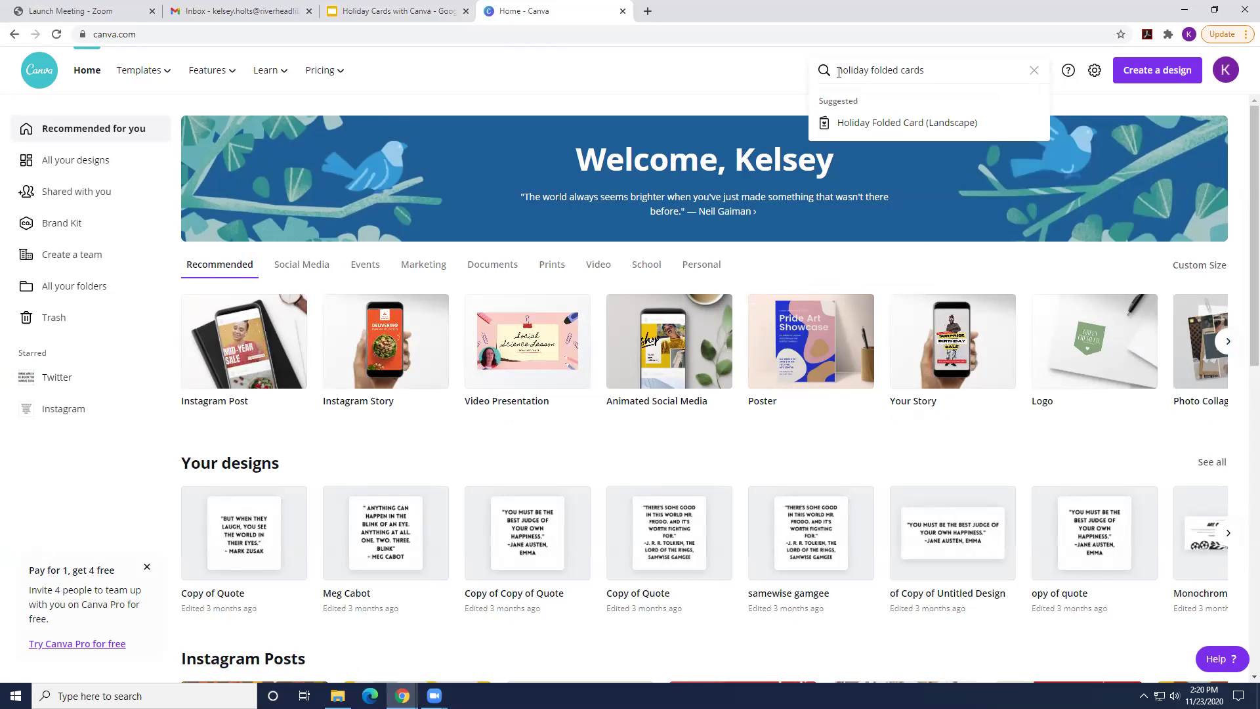
pyautogui.press('Return')
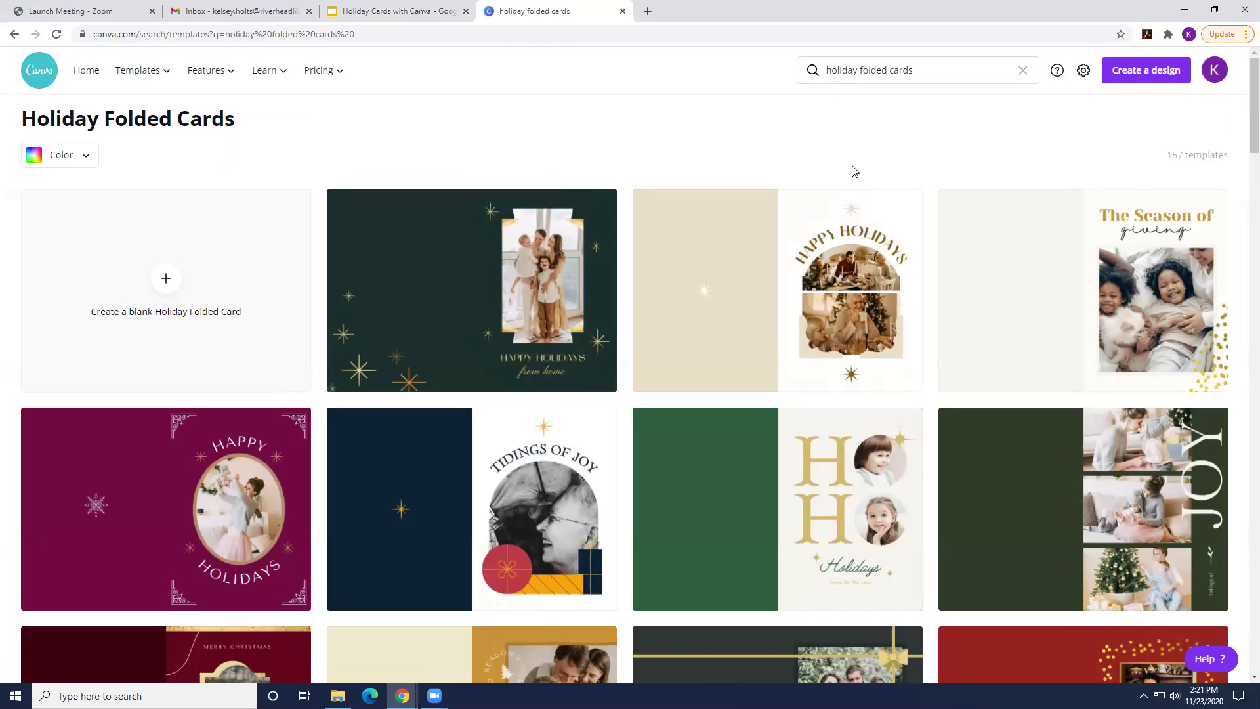
# - Look through the holiday folded card templates and compare their layouts and designs
pyautogui.scroll(-3, 873, 210)
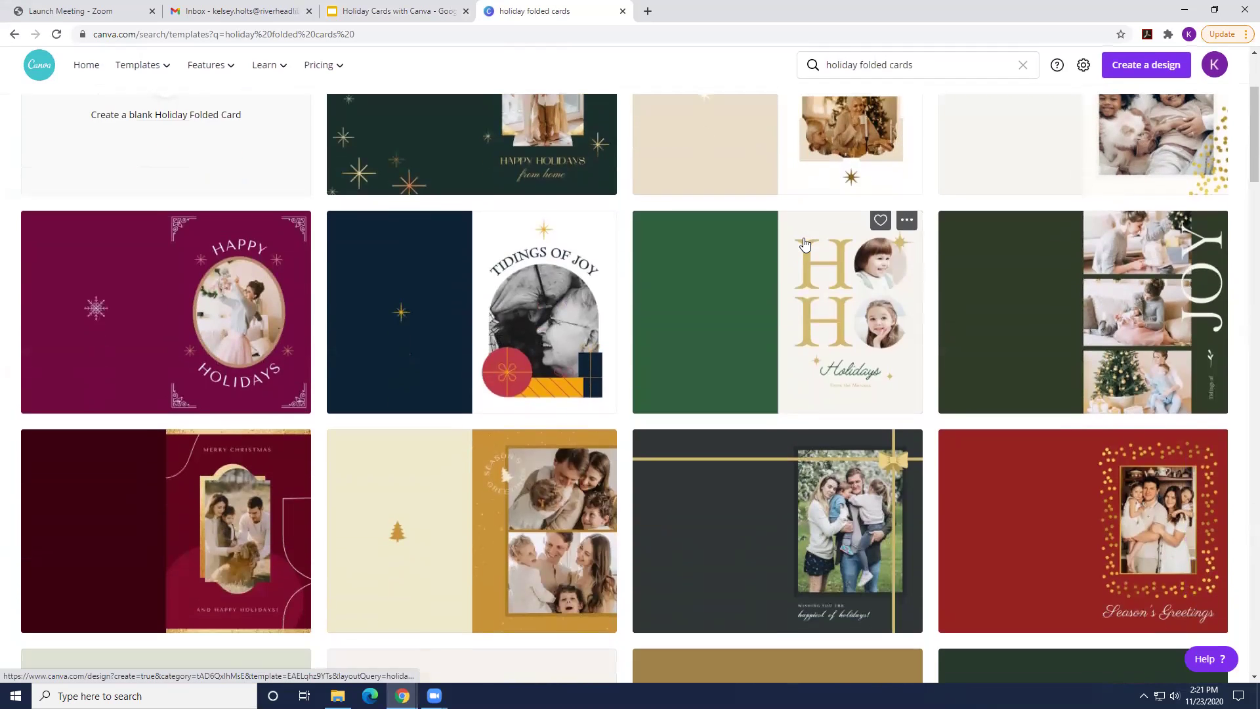
pyautogui.scroll(-2, 805, 244)
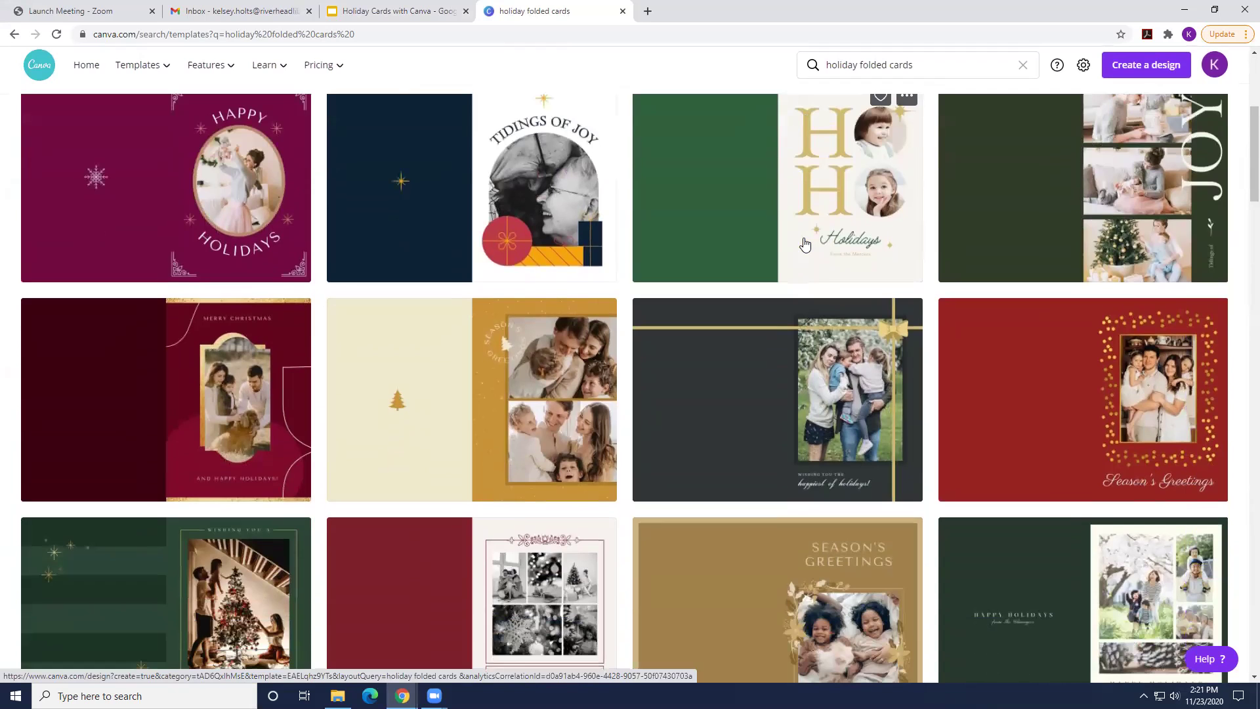
pyautogui.scroll(-1, 805, 244)
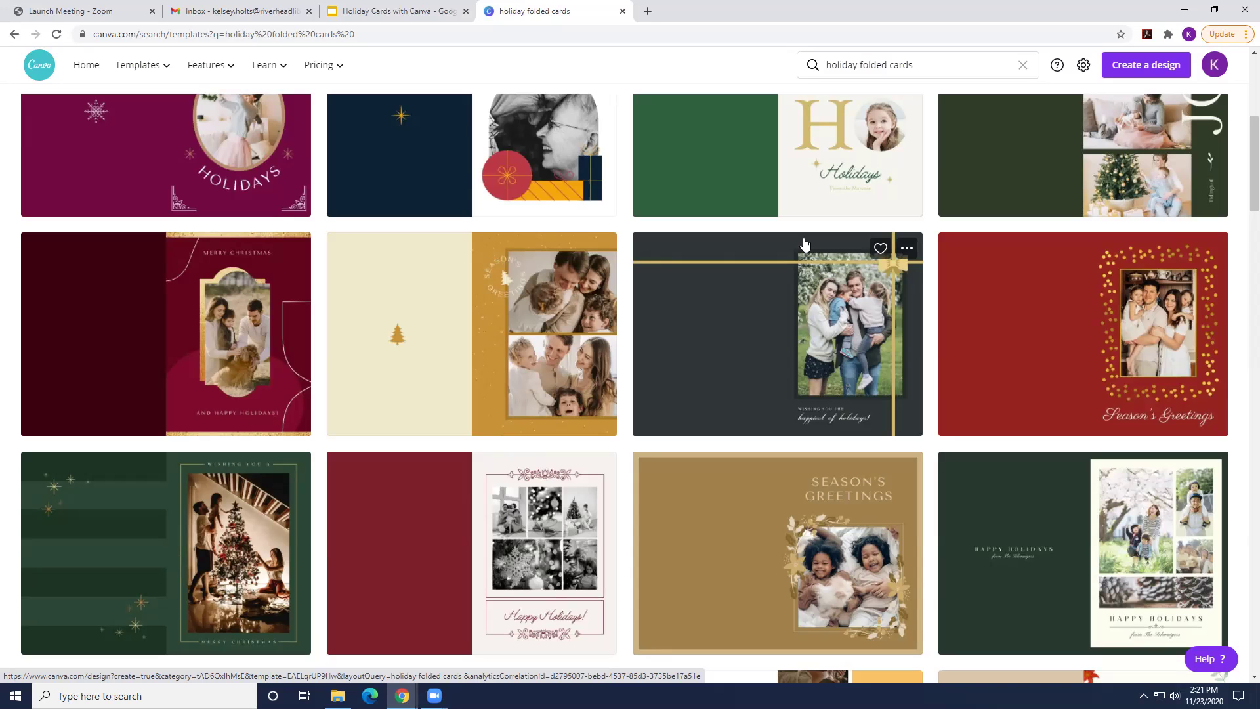
pyautogui.scroll(-4, 805, 244)
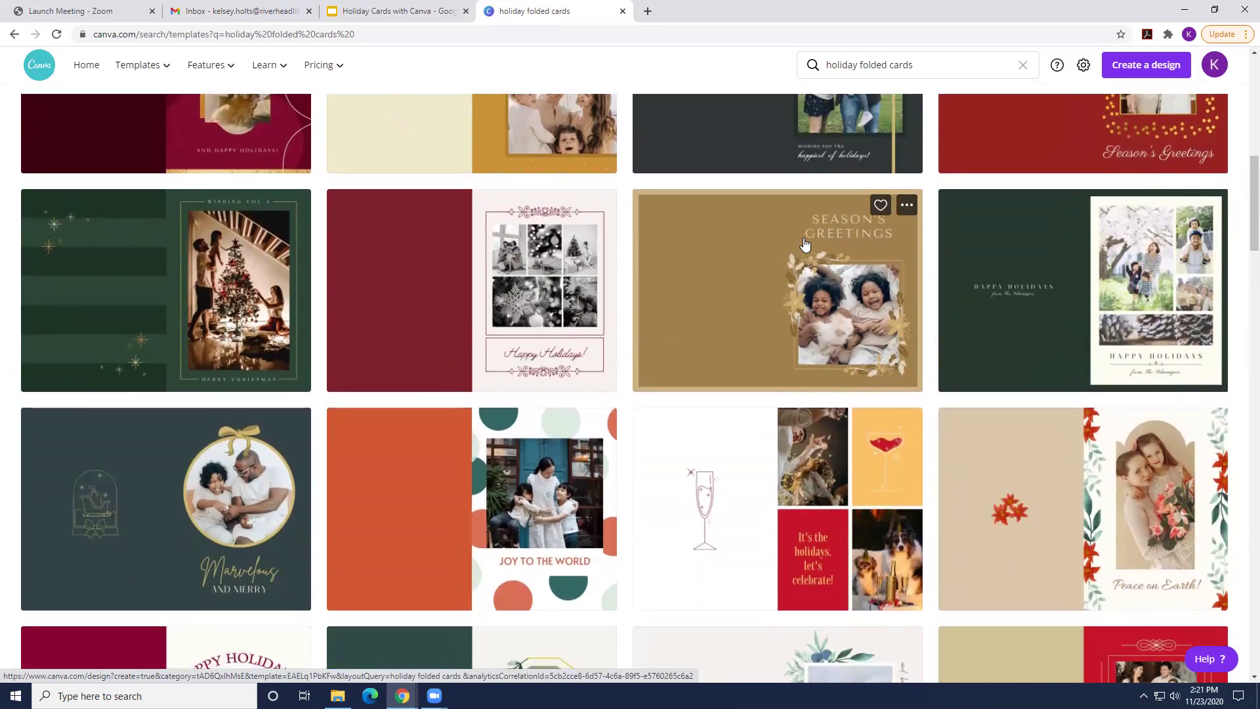
pyautogui.scroll(-2, 805, 244)
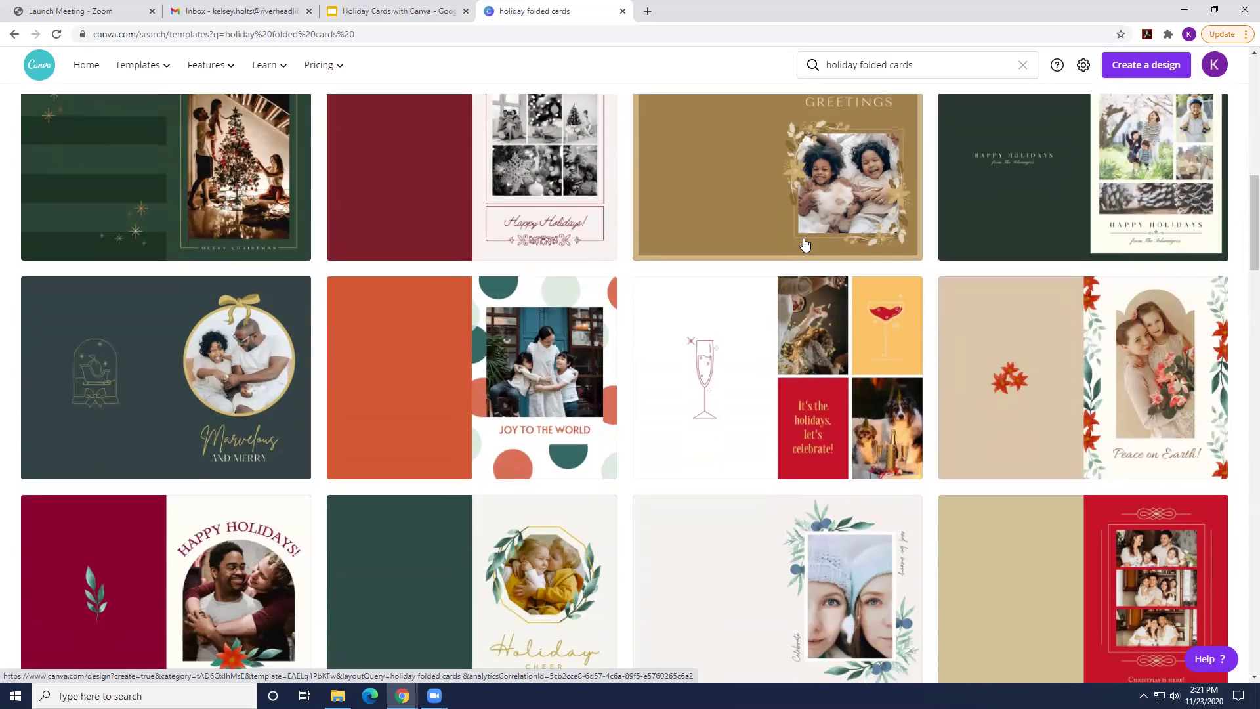
pyautogui.scroll(-4, 805, 244)
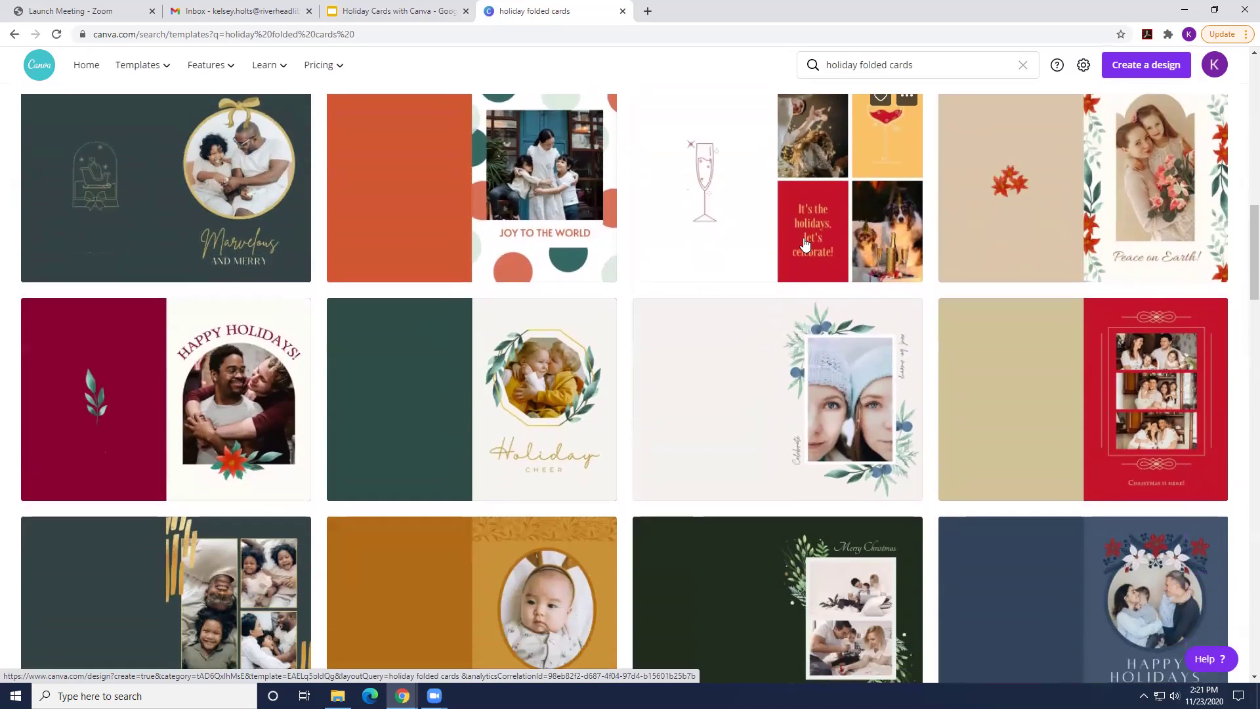
pyautogui.scroll(-2, 805, 244)
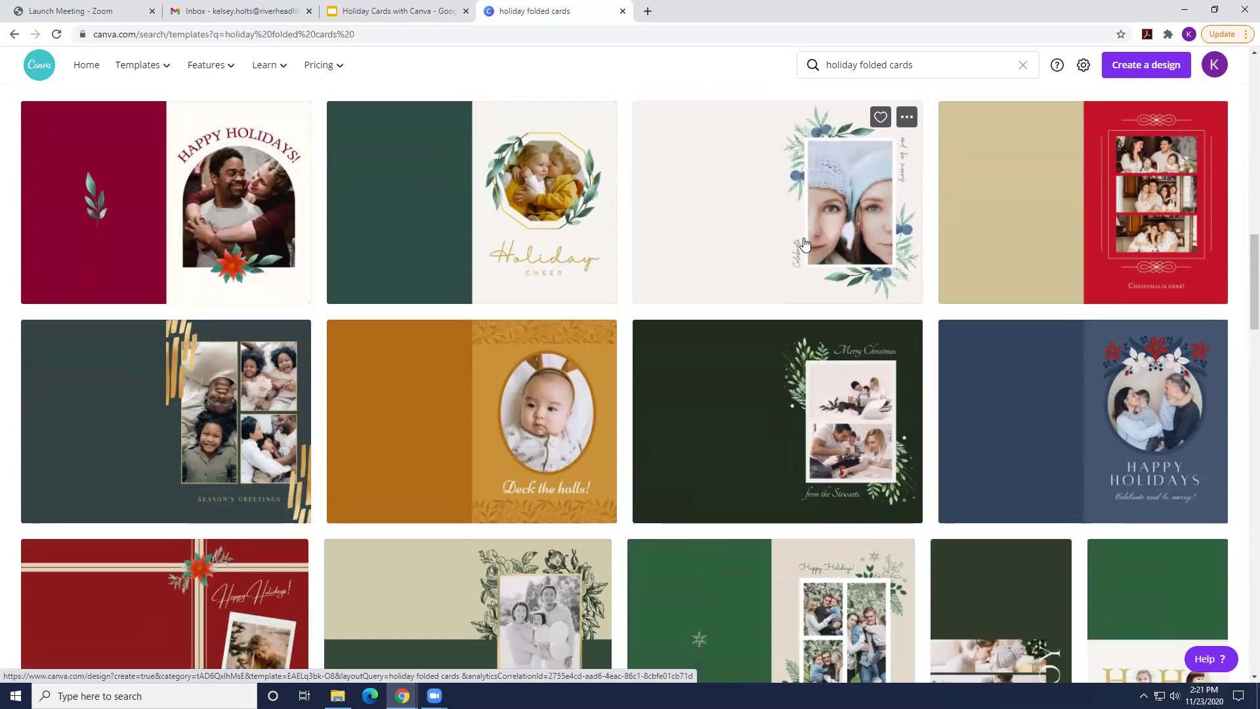
pyautogui.scroll(-1, 805, 244)
pyautogui.scroll(-2, 805, 244)
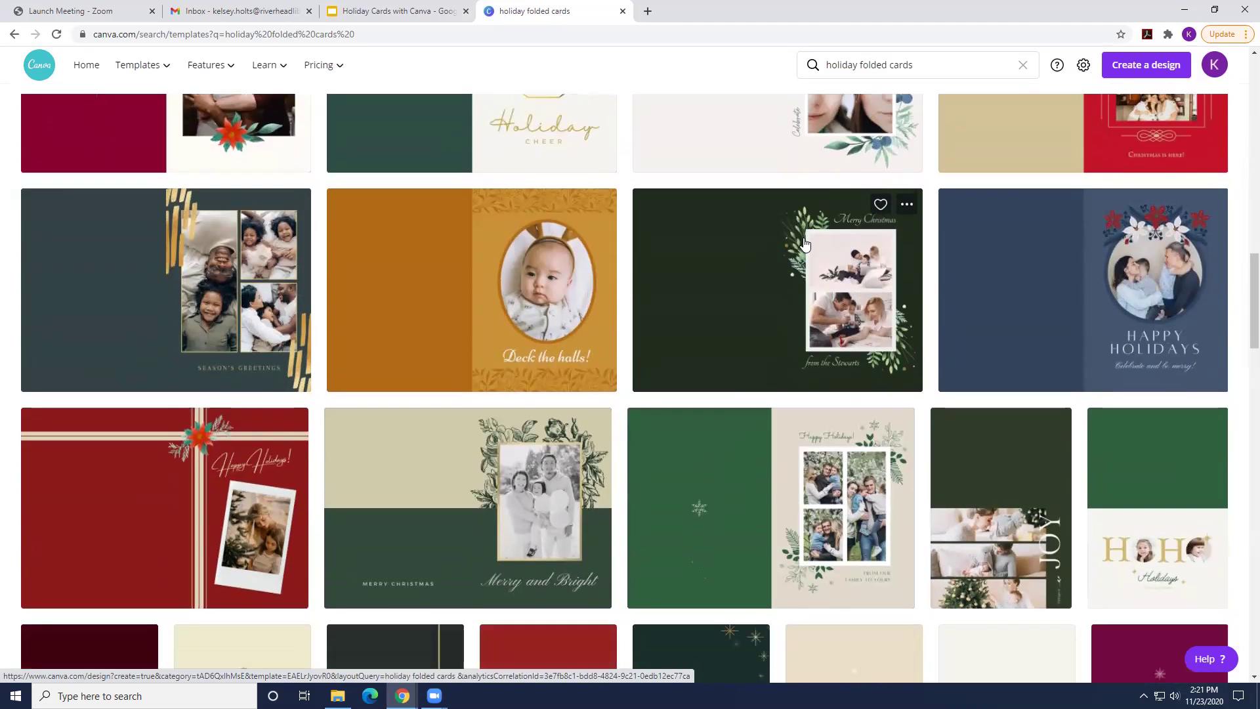
pyautogui.scroll(-1, 805, 244)
pyautogui.scroll(-1, 805, 244)
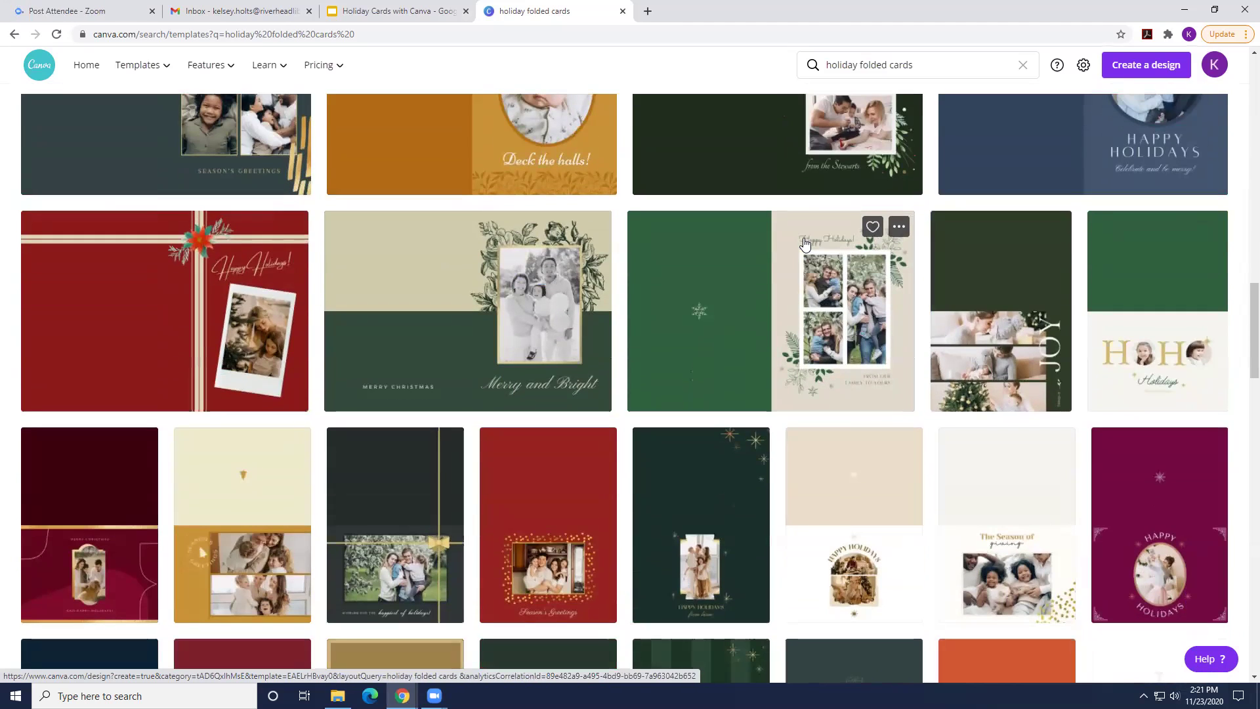
pyautogui.scroll(-2, 805, 244)
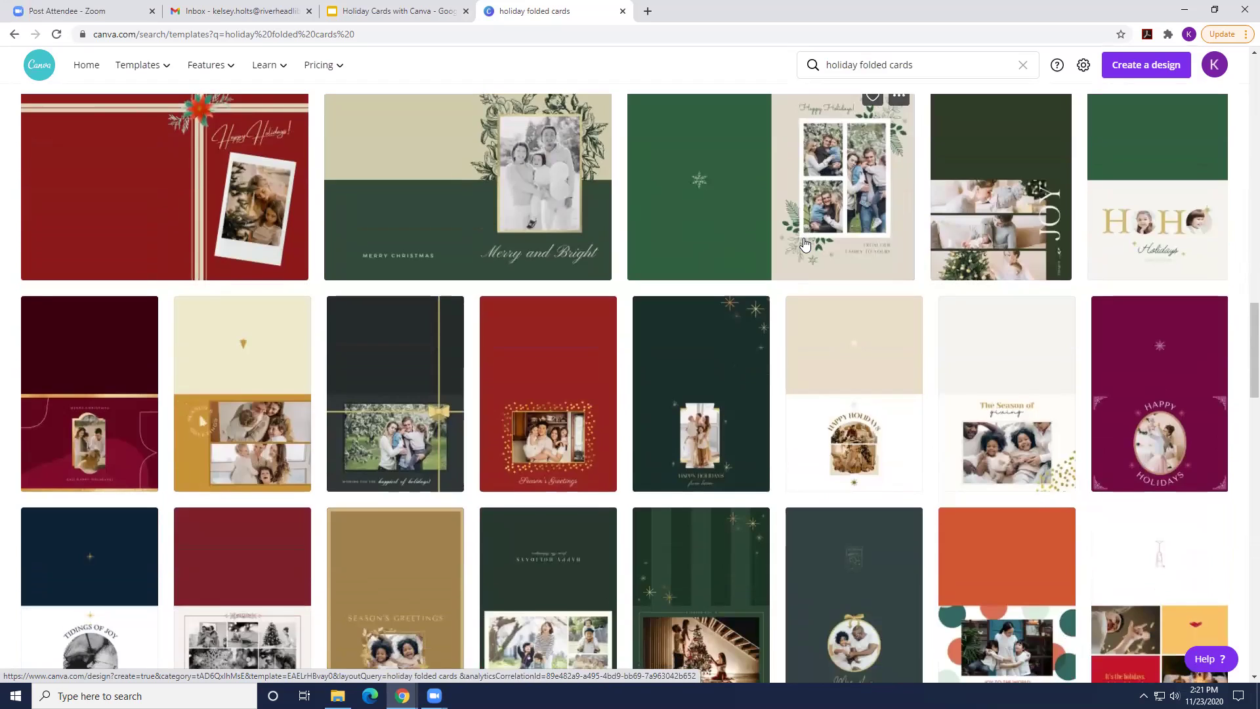
pyautogui.scroll(-1, 805, 244)
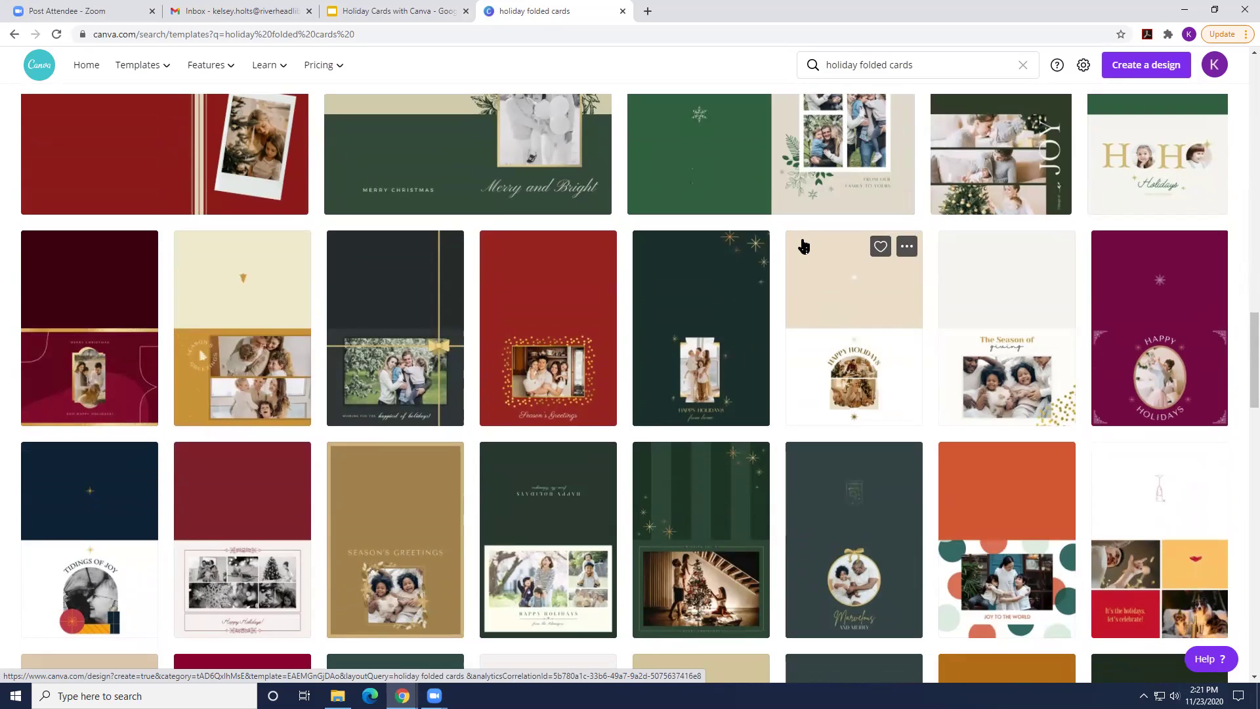
pyautogui.scroll(3, 804, 247)
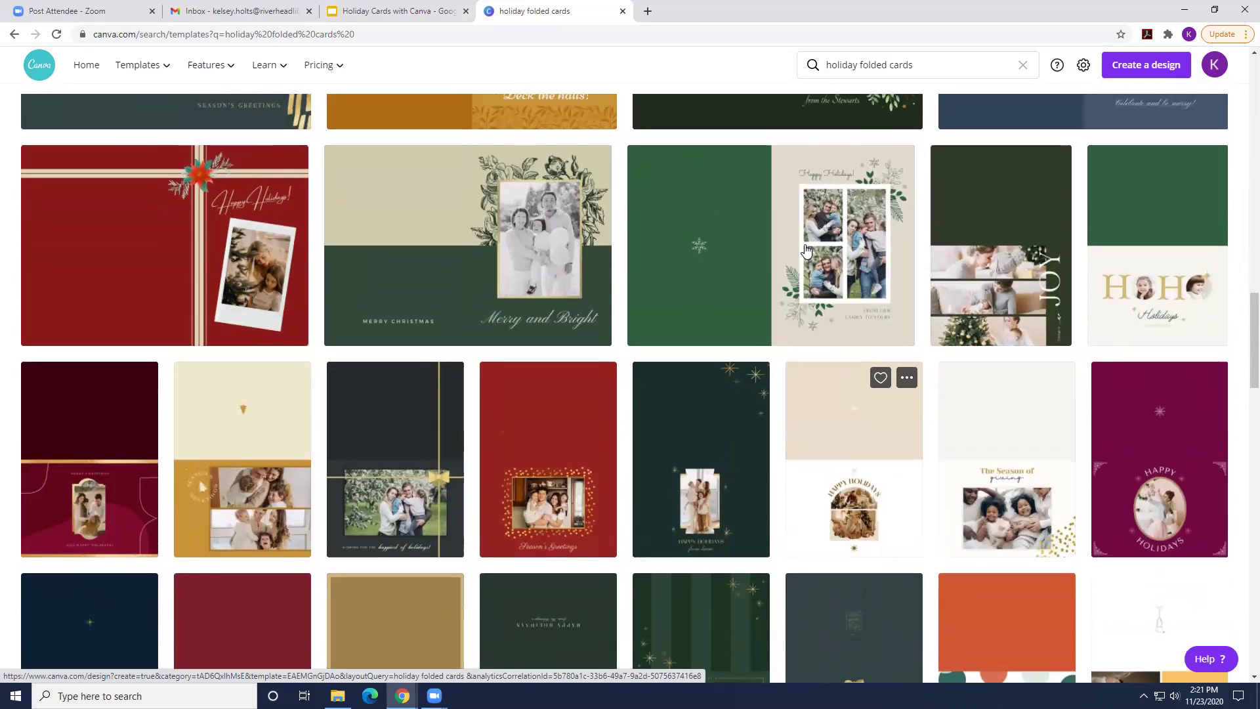
pyautogui.scroll(1, 806, 248)
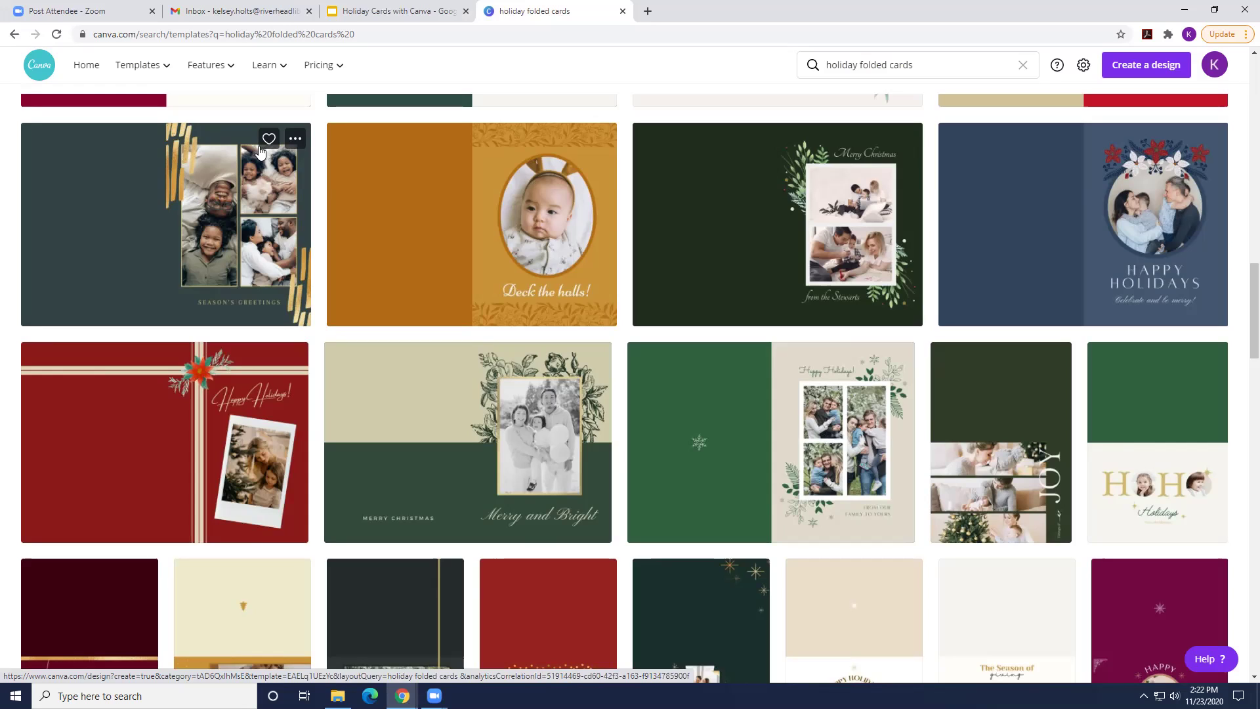
# - Preview both pages of the Green and Gold Foil Family Elegant Ornamental Holiday Folded Card template and start a design from it
pyautogui.click(296, 140)
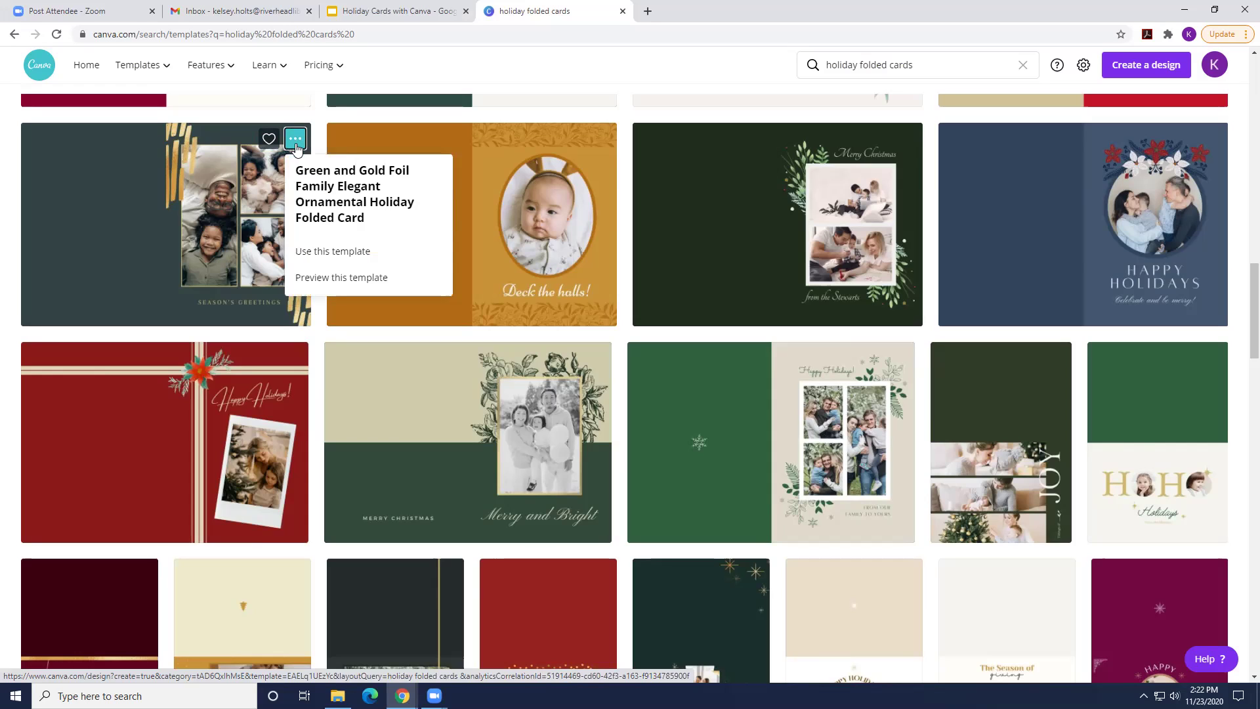
pyautogui.click(321, 275)
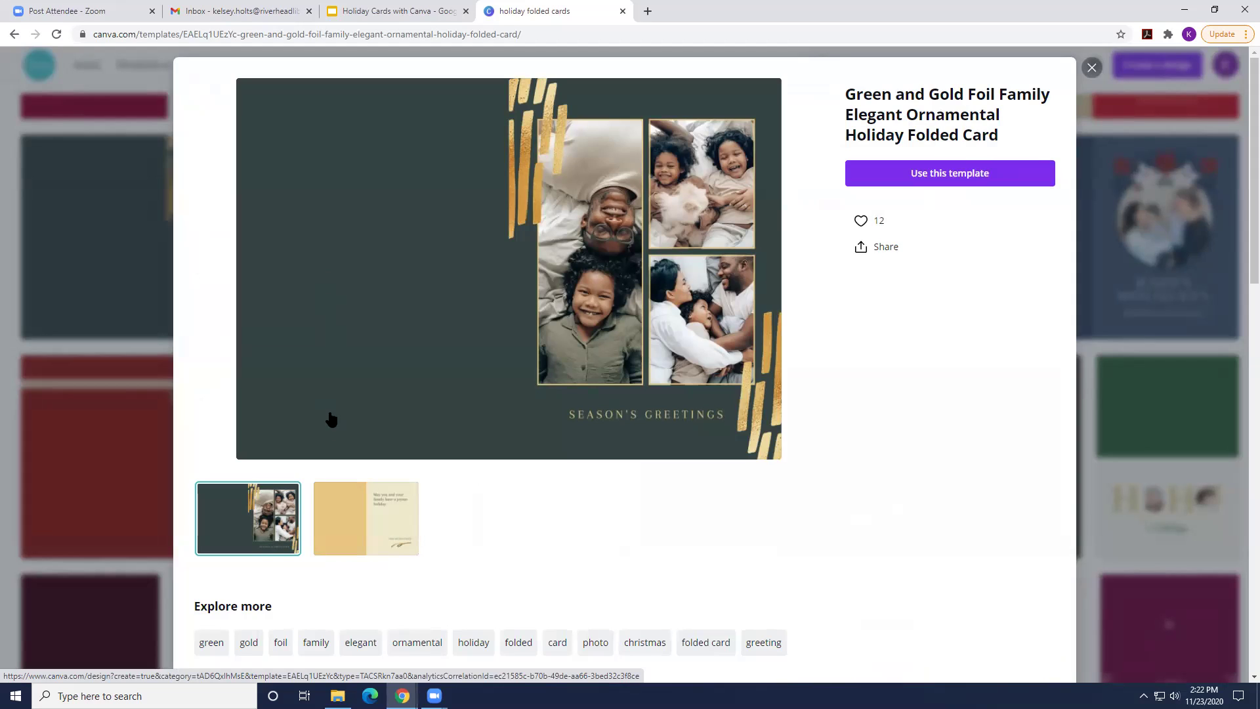
pyautogui.click(331, 508)
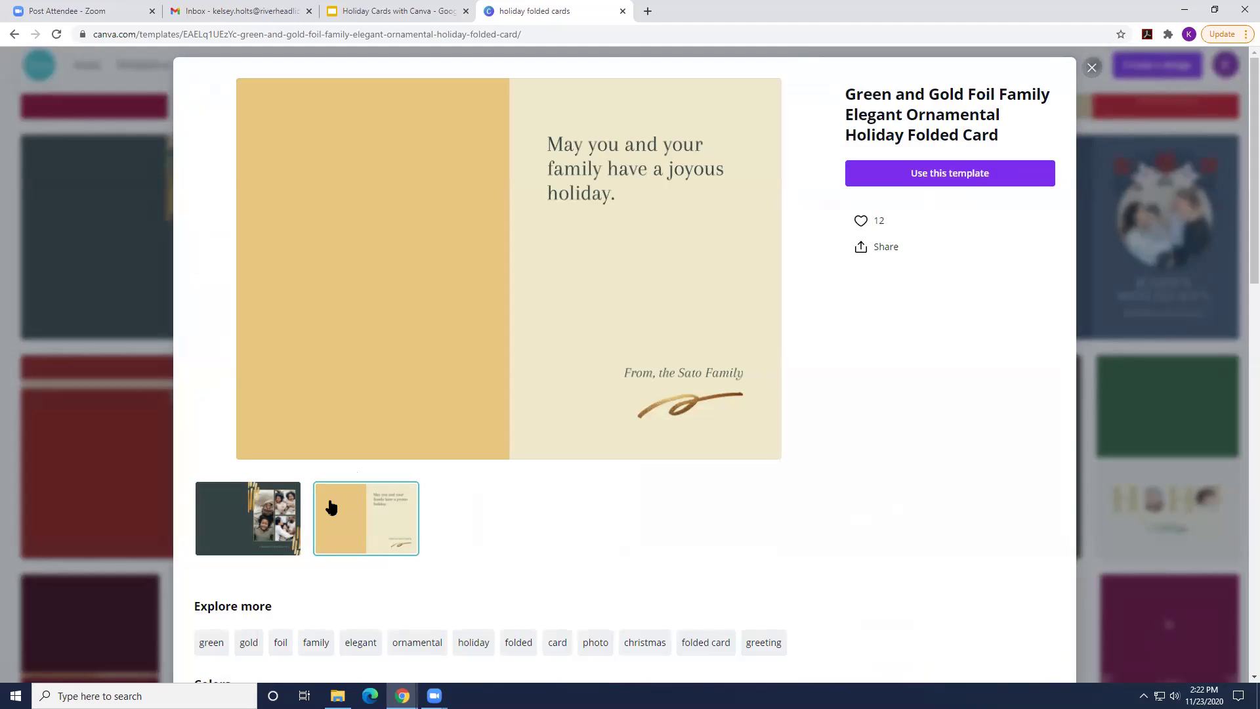
pyautogui.click(274, 511)
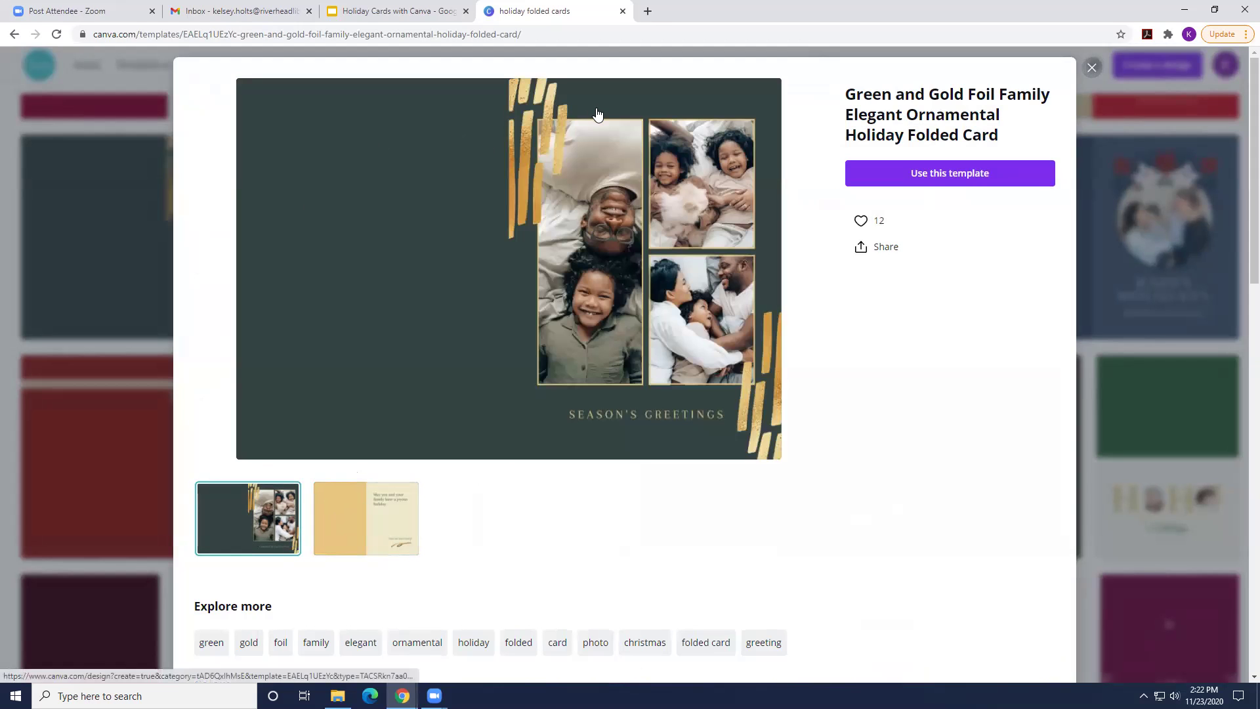
pyautogui.click(927, 175)
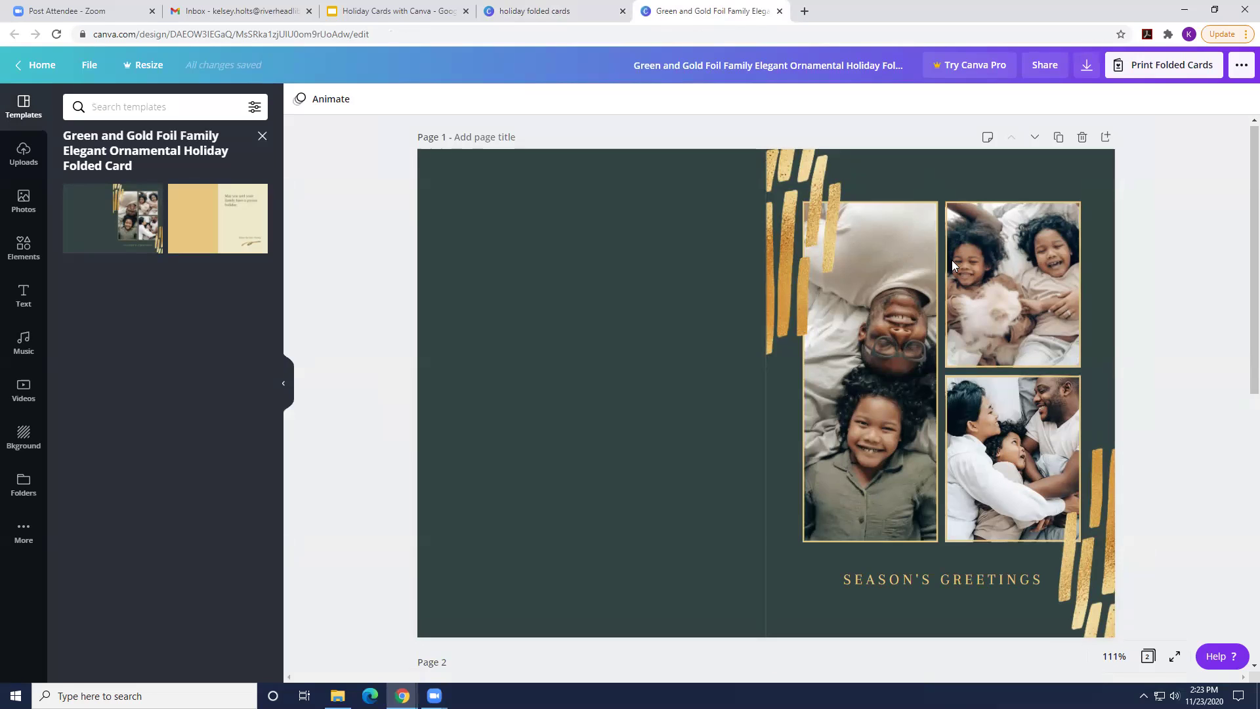
# - Replace the "SEASON'S GREETINGS" text below the photos on page 1 with "HAPPY HOLIDAYS"
pyautogui.click(953, 578)
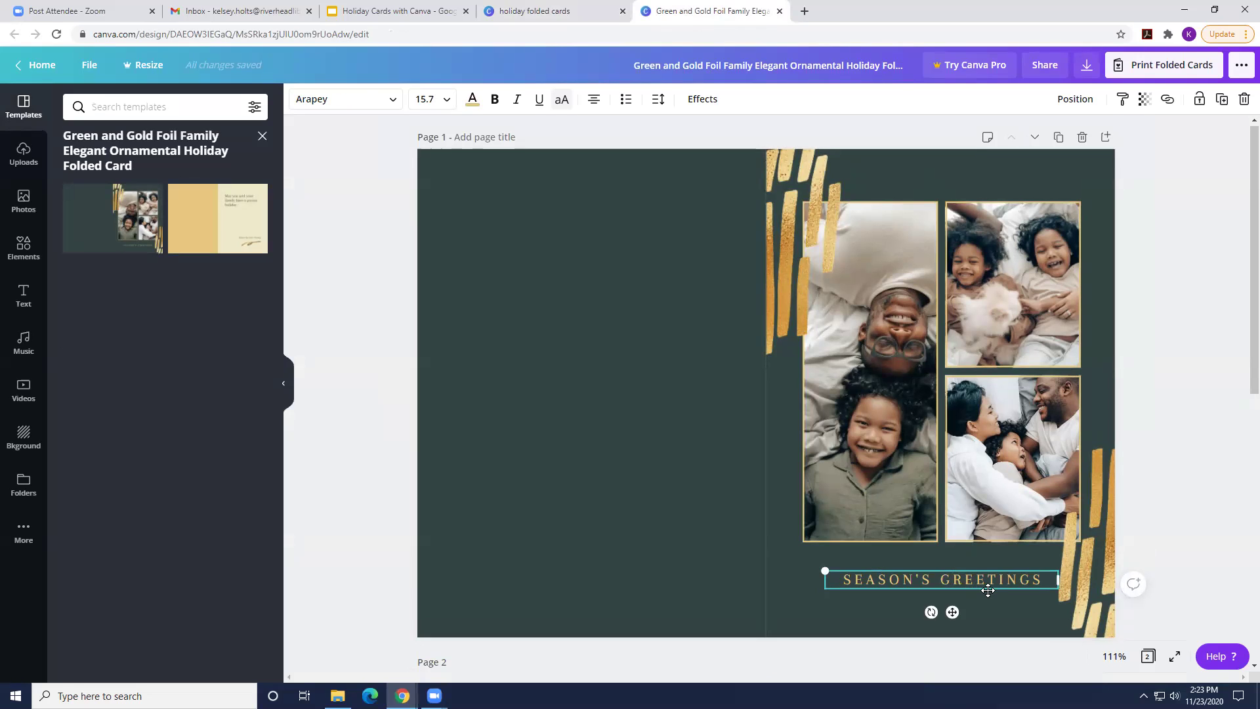
pyautogui.press('Delete')
pyautogui.press('Delete')
pyautogui.press('Delete')
pyautogui.press('Delete')
pyautogui.press('Delete')
pyautogui.press('Delete')
pyautogui.press('Delete')
pyautogui.press('Delete')
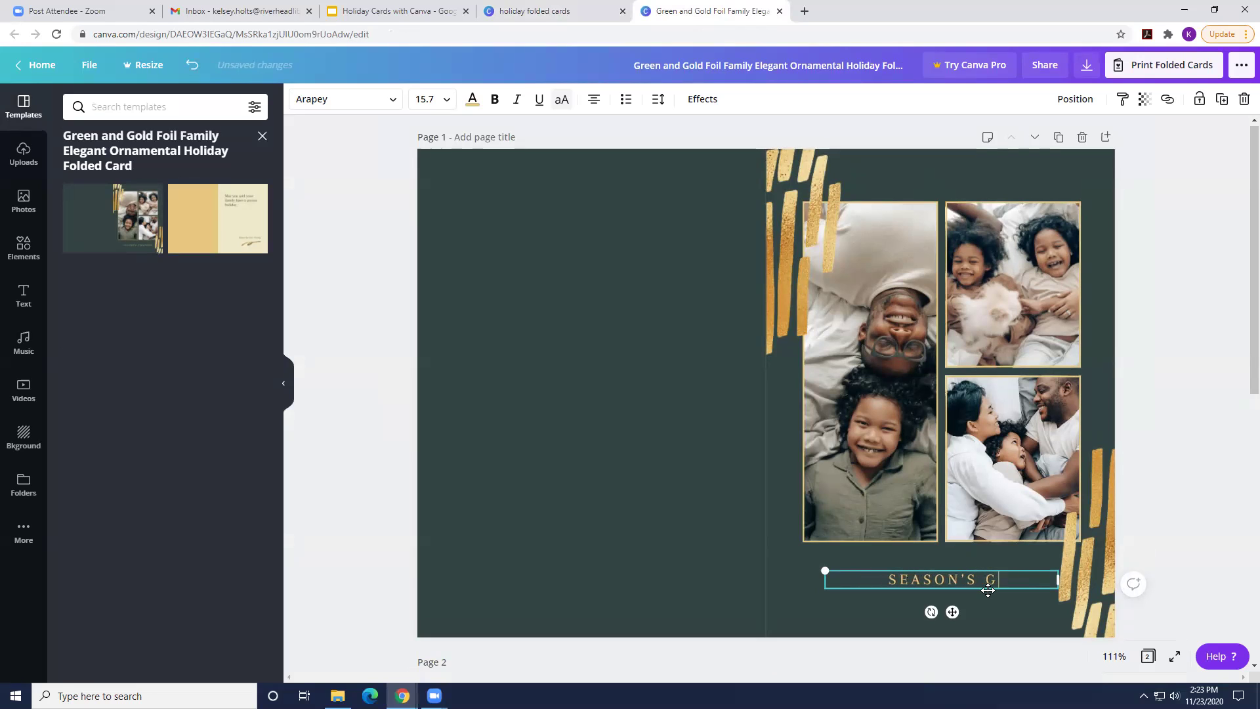
pyautogui.press('BackSpace')
pyautogui.press('BackSpace')
pyautogui.press('BackSpace')
pyautogui.press('BackSpace')
pyautogui.press('BackSpace')
pyautogui.press('BackSpace')
pyautogui.press('BackSpace')
pyautogui.press('BackSpace')
pyautogui.press('BackSpace')
pyautogui.press('BackSpace')
pyautogui.write('HAPPY')
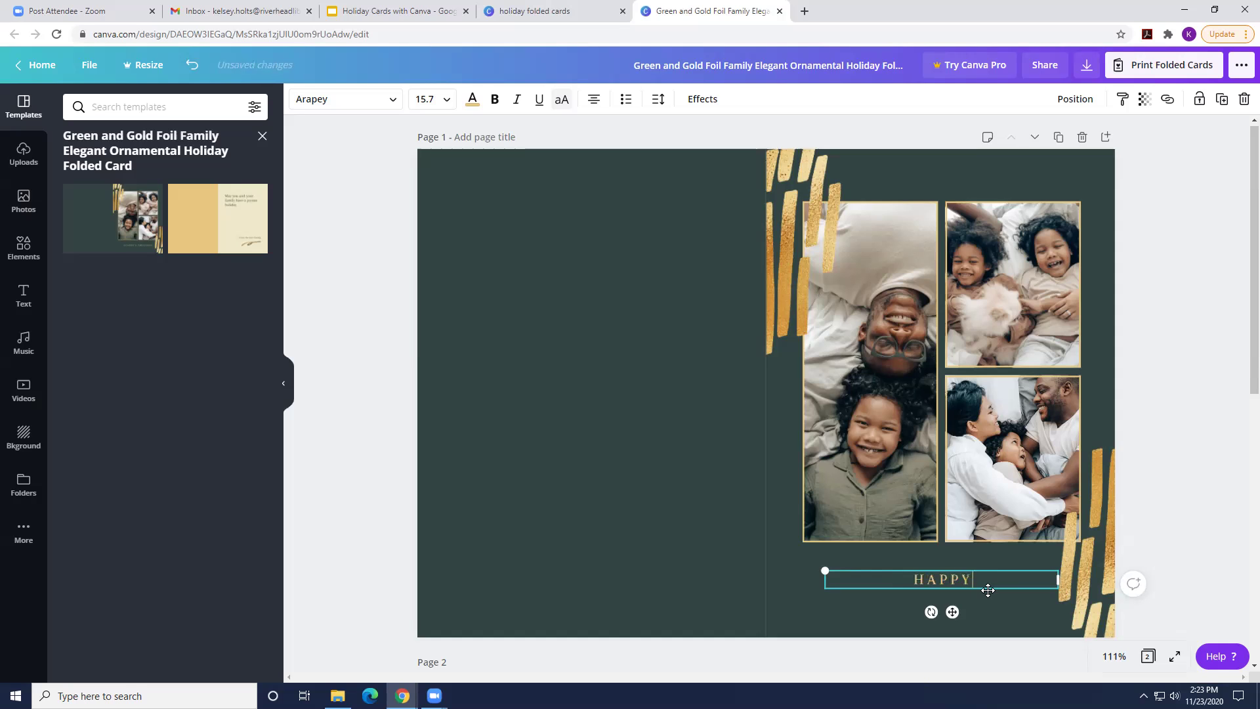
pyautogui.write(' HOLIAYS')
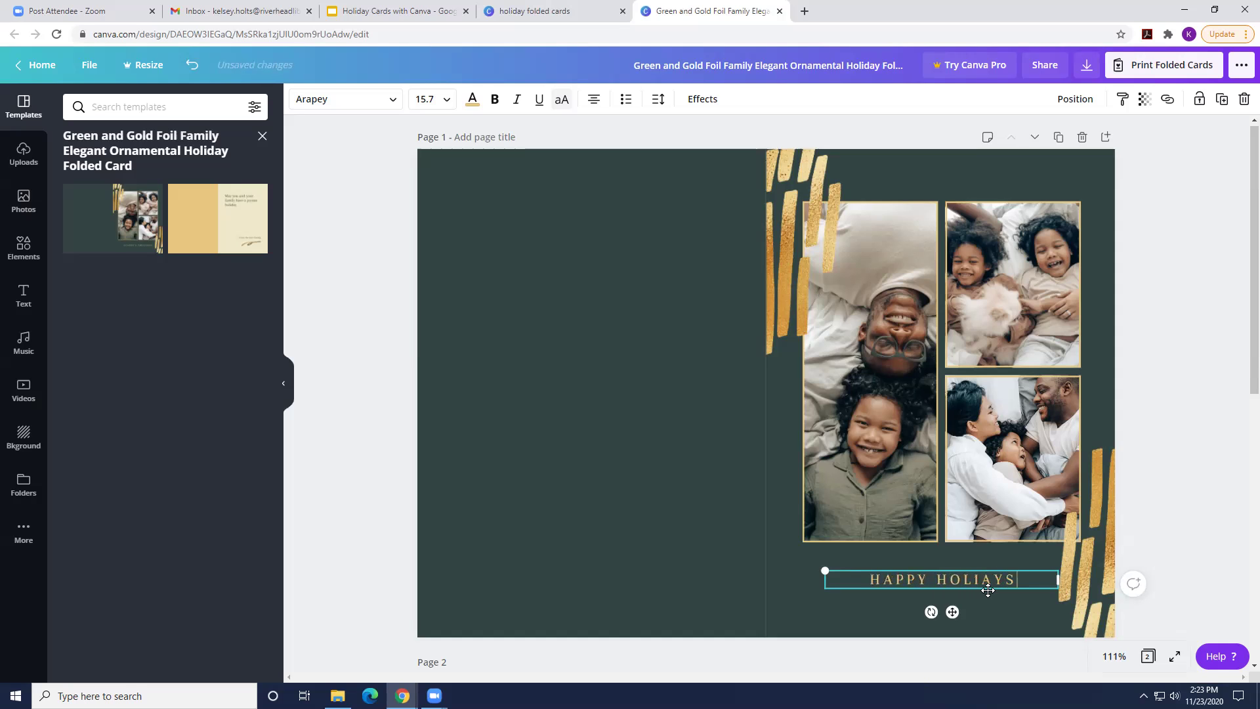
pyautogui.press('BackSpace')
pyautogui.press('BackSpace')
pyautogui.press('BackSpace')
pyautogui.write('DAYS')
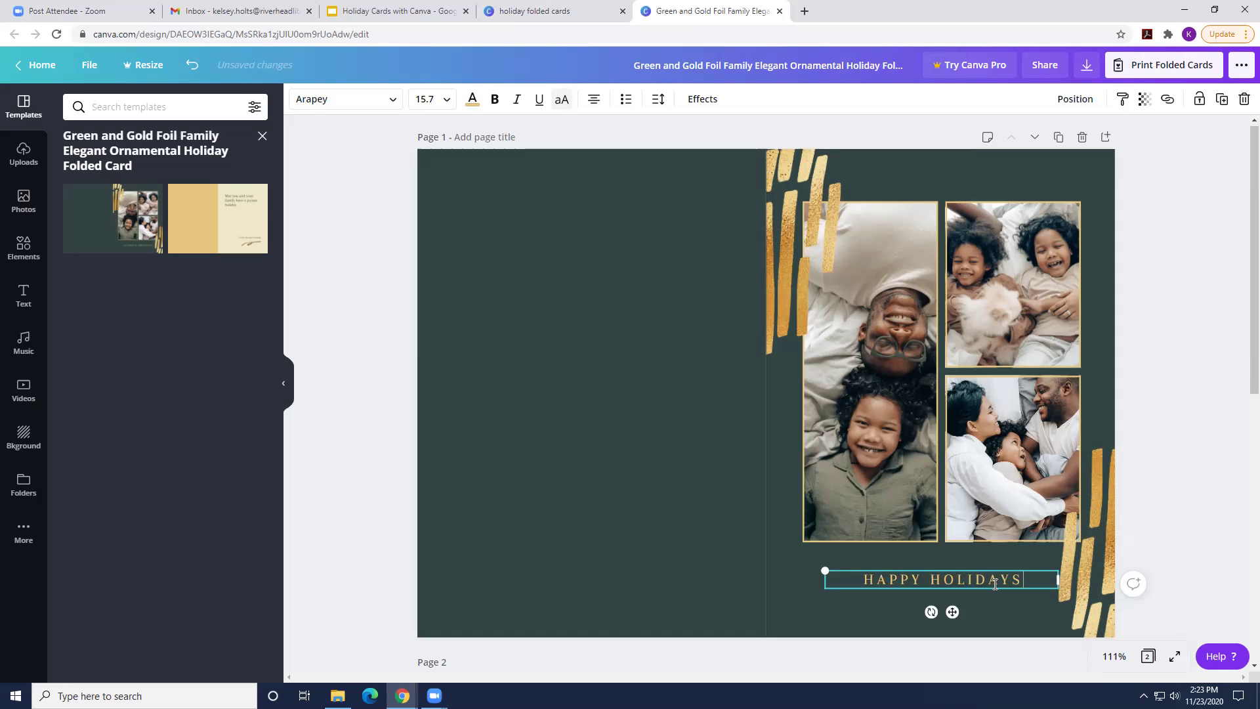
# - Change the font of the whole "HAPPY HOLIDAYS" greeting to Josefin Sans Regular
pyautogui.moveTo(1025, 579); pyautogui.dragTo(866, 580)
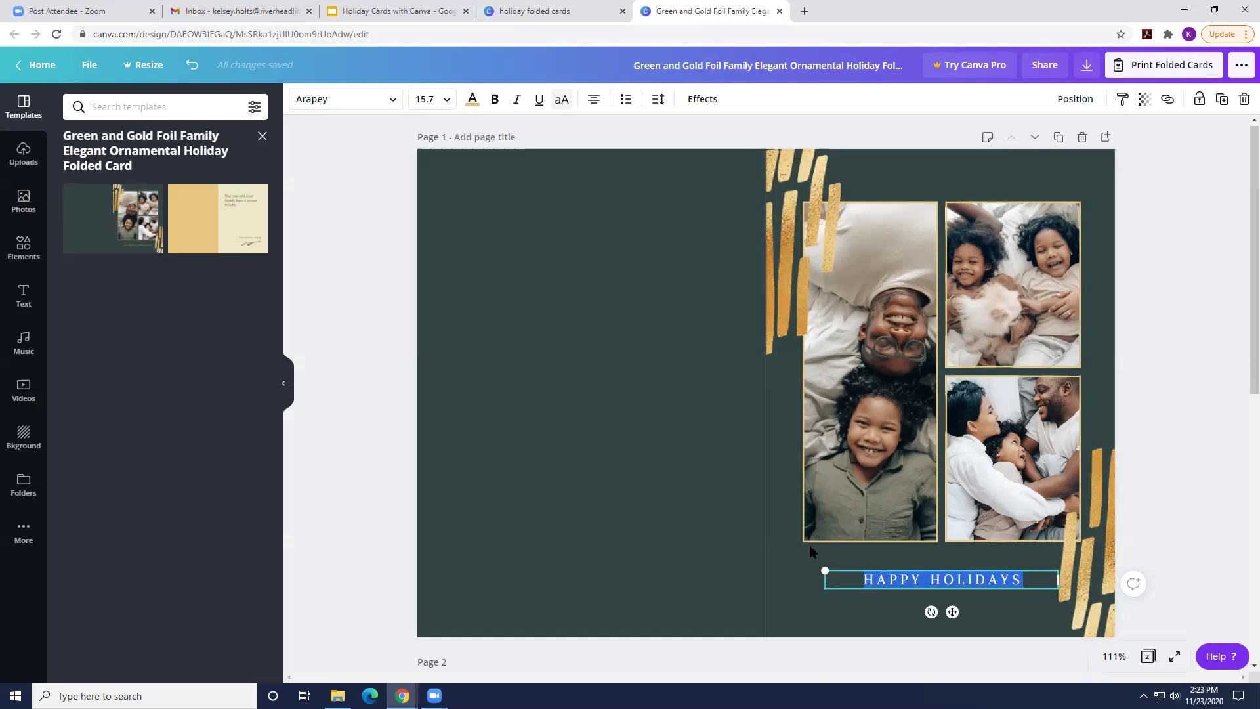
pyautogui.click(330, 109)
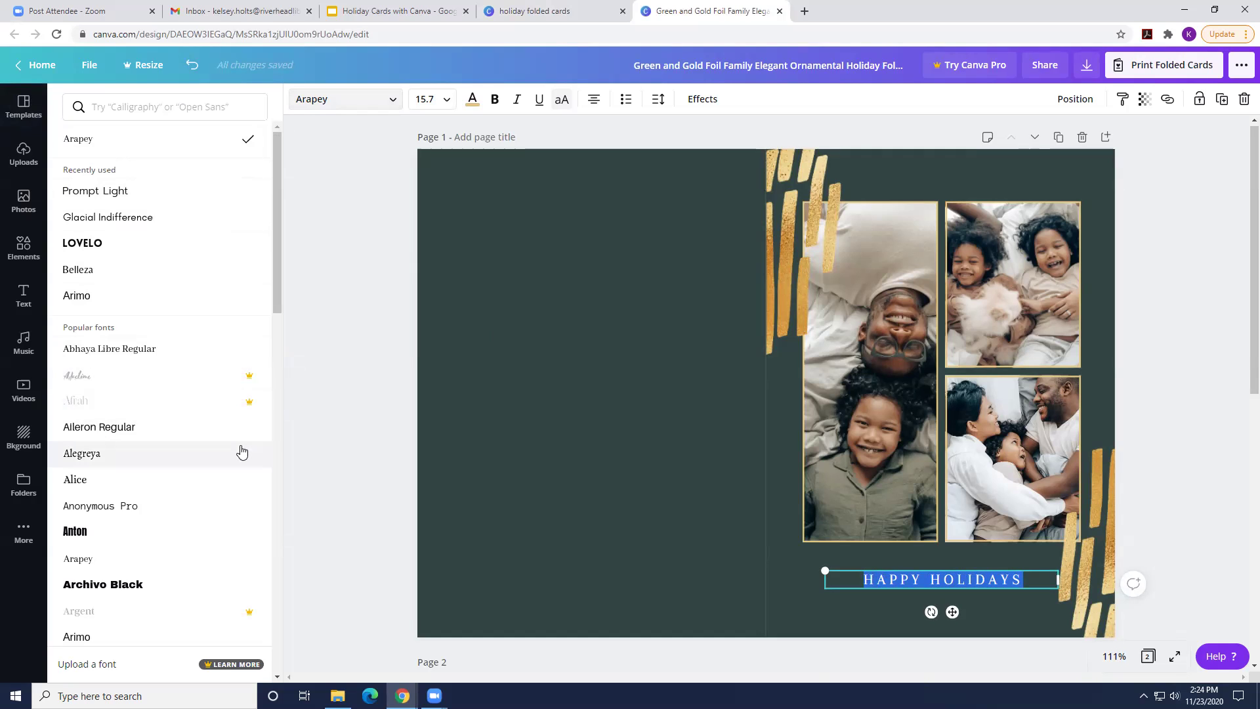
pyautogui.scroll(-3, 242, 451)
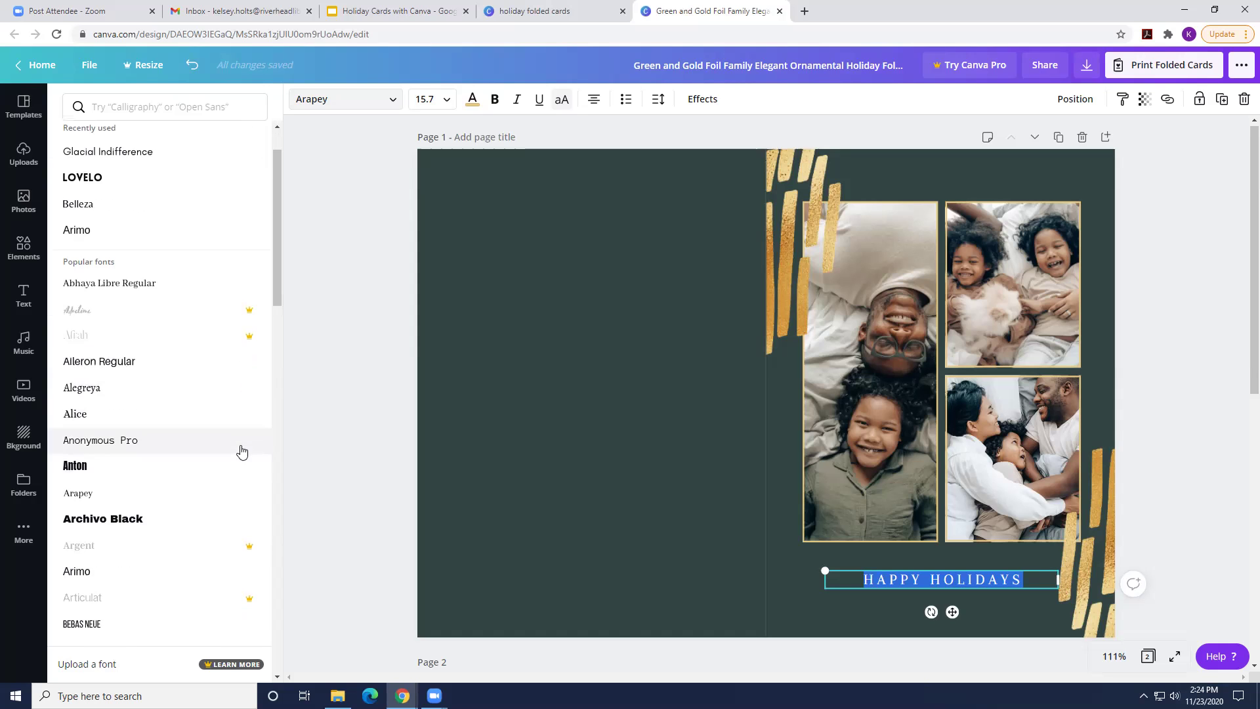
pyautogui.scroll(-1, 241, 450)
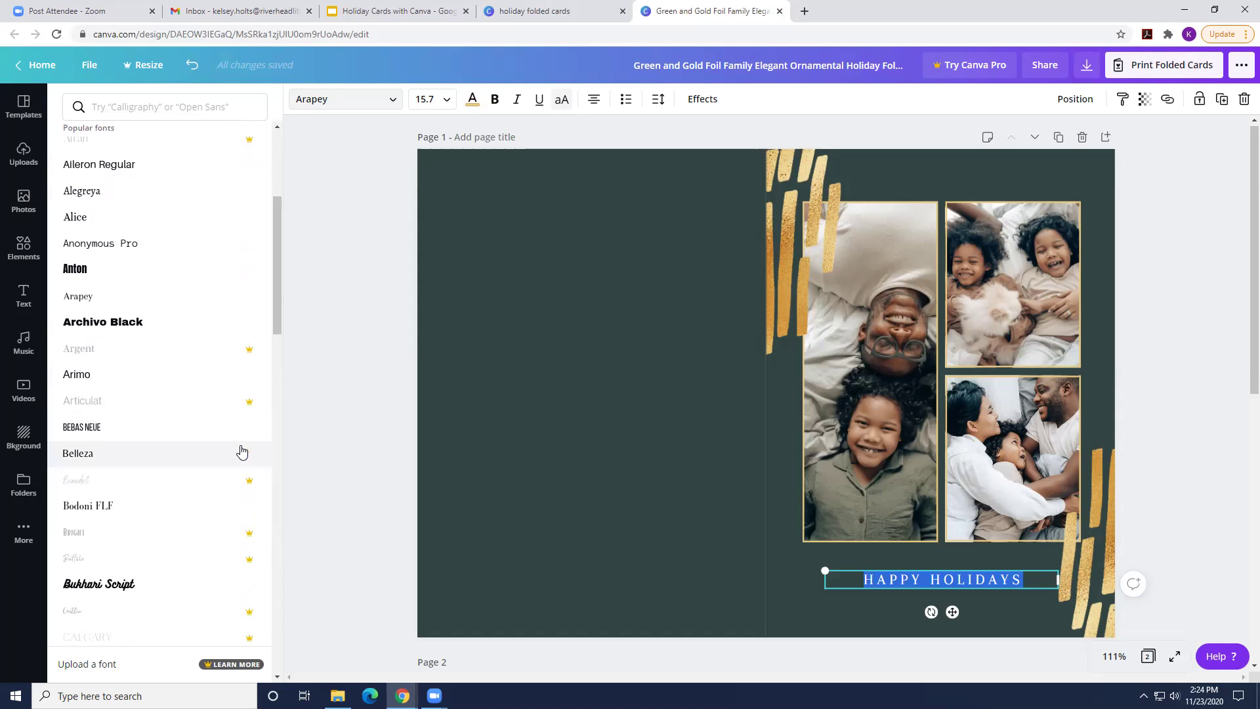
pyautogui.scroll(-3, 242, 451)
pyautogui.scroll(-3, 242, 451)
pyautogui.scroll(-3, 241, 450)
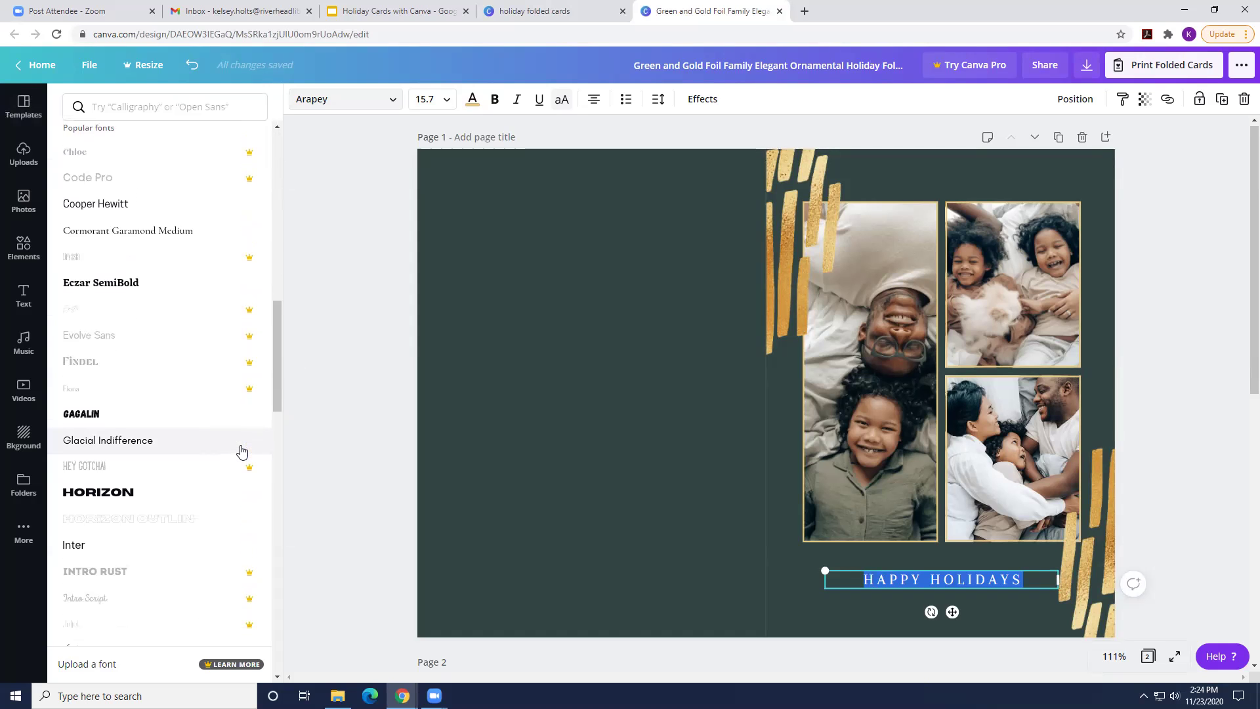
pyautogui.scroll(-1, 241, 450)
pyautogui.scroll(-3, 241, 451)
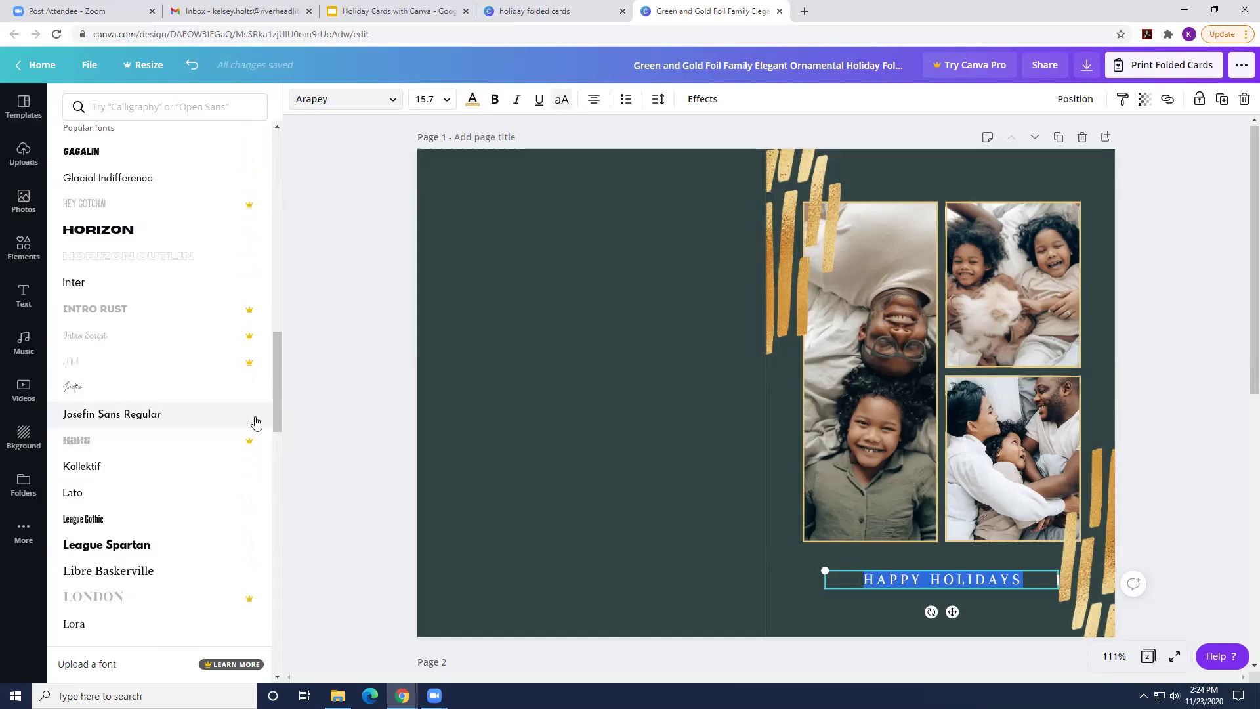
pyautogui.click(255, 422)
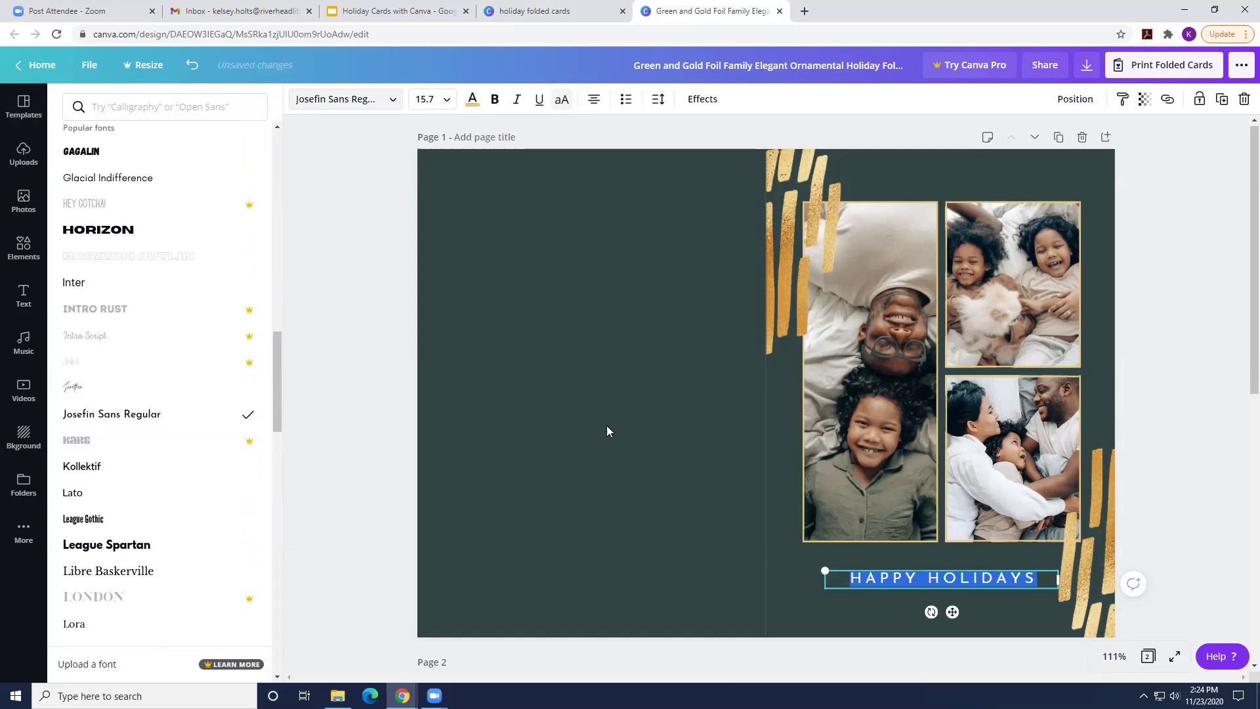
pyautogui.click(785, 534)
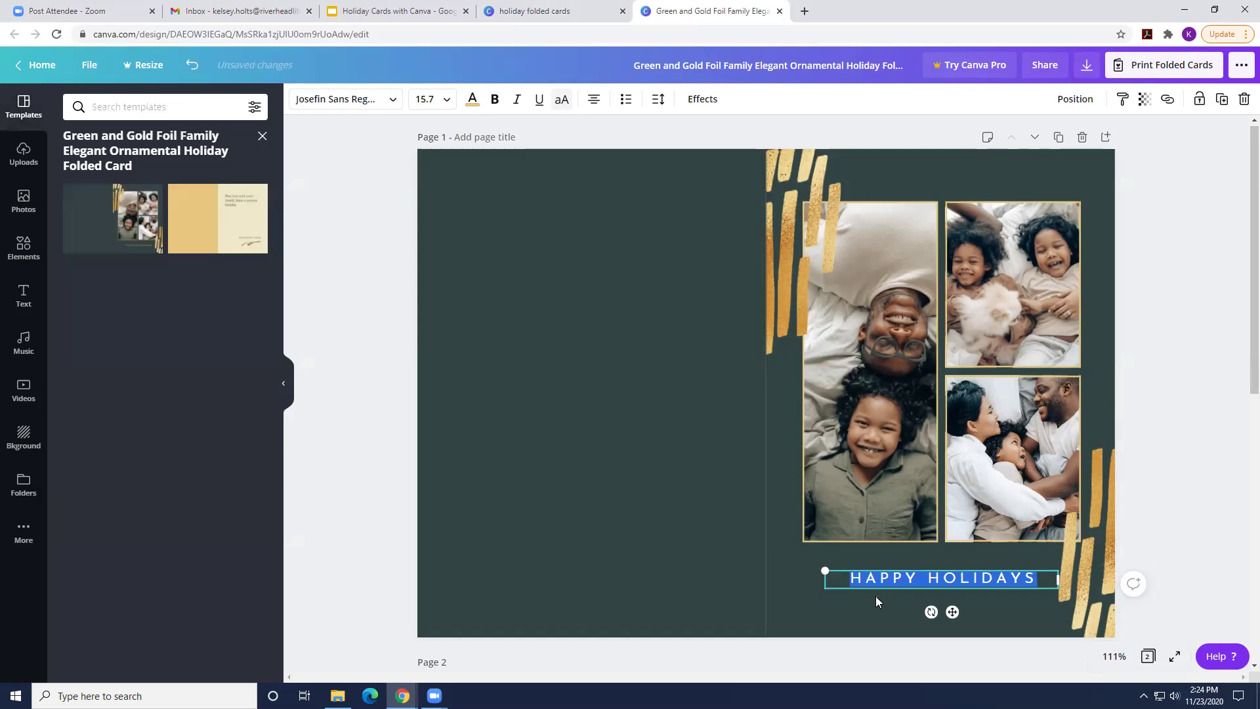
# - Set the font size of the "HAPPY HOLIDAYS" greeting below the photos to 18
pyautogui.click(875, 596)
pyautogui.click(883, 580)
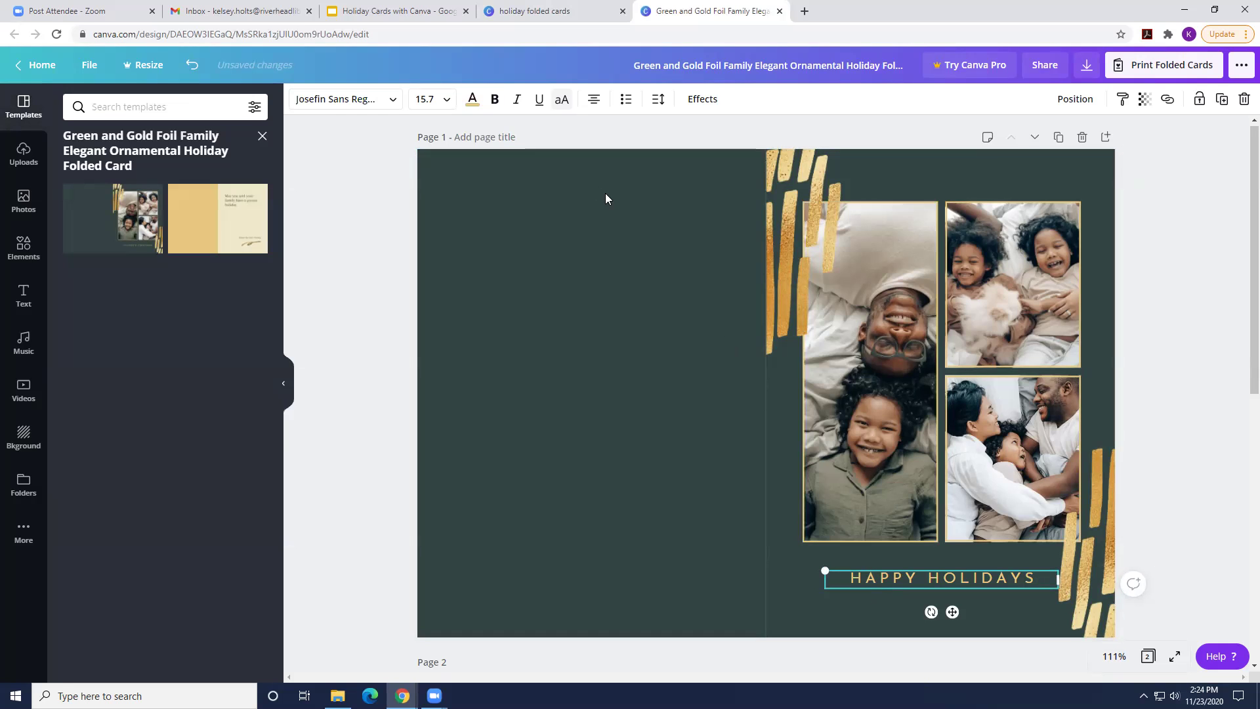
pyautogui.click(449, 103)
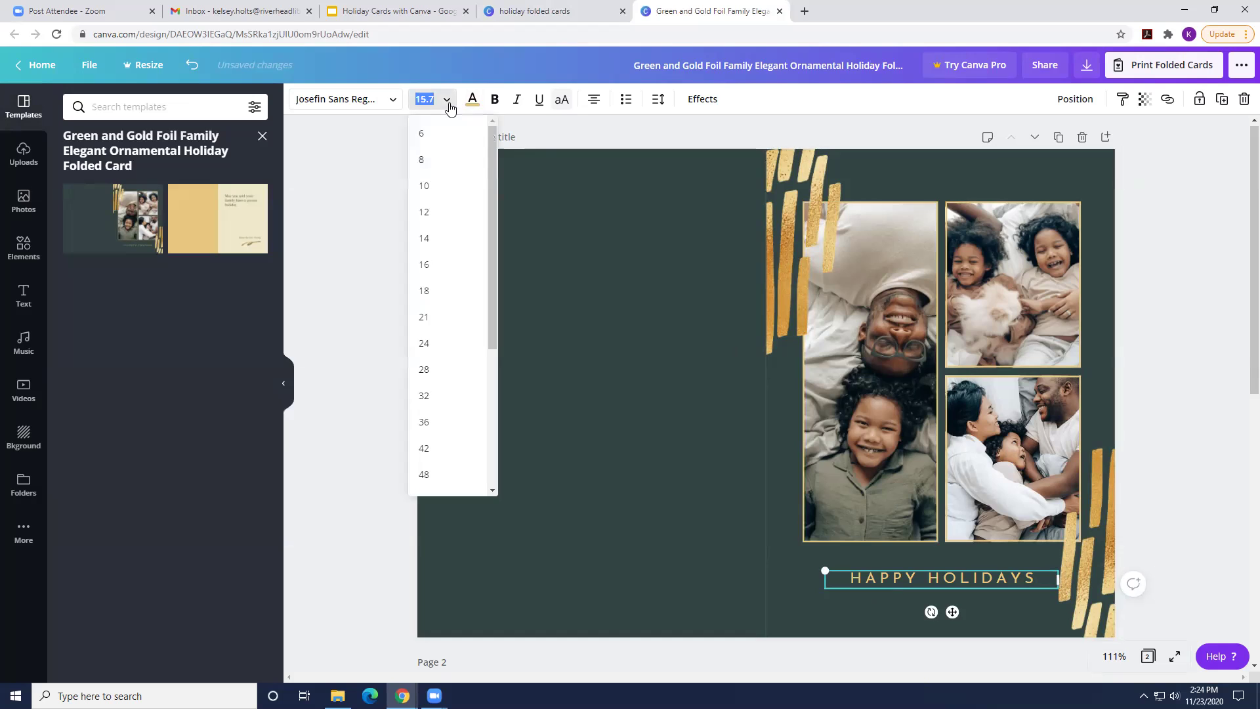
pyautogui.click(448, 290)
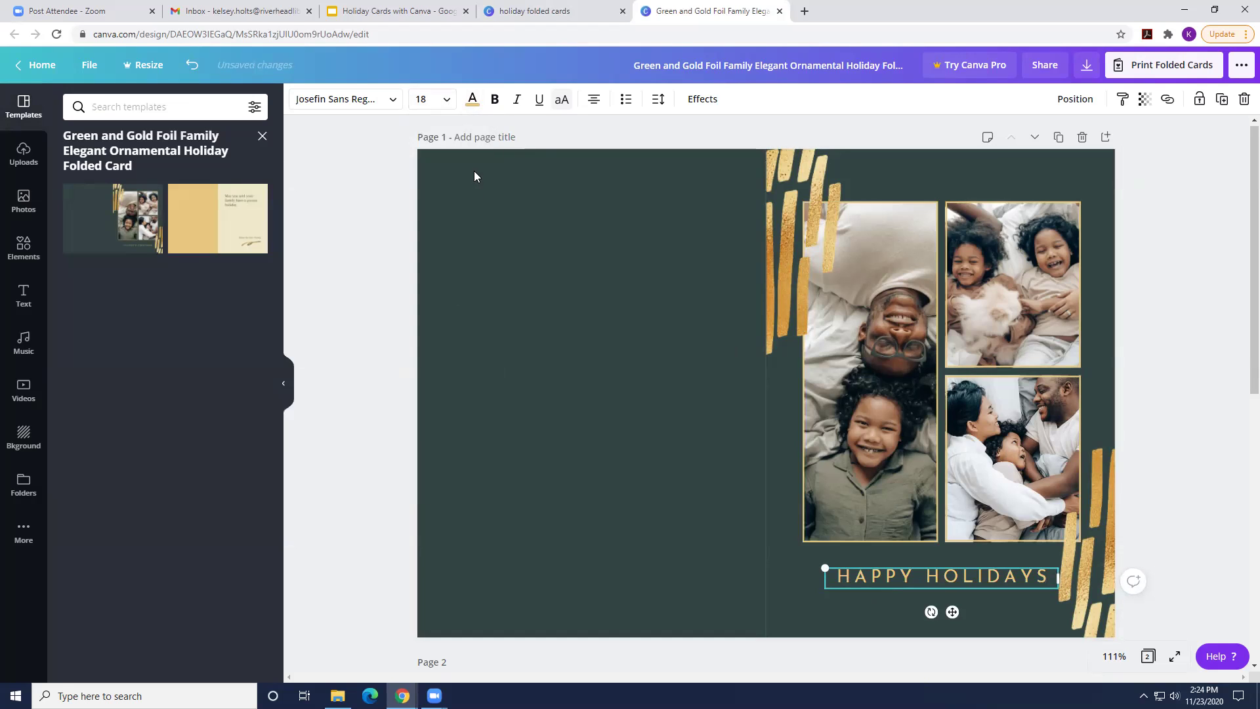
# - Try dark blue and light gray on the "HAPPY HOLIDAYS" greeting, and settle on the cream document color
pyautogui.click(473, 100)
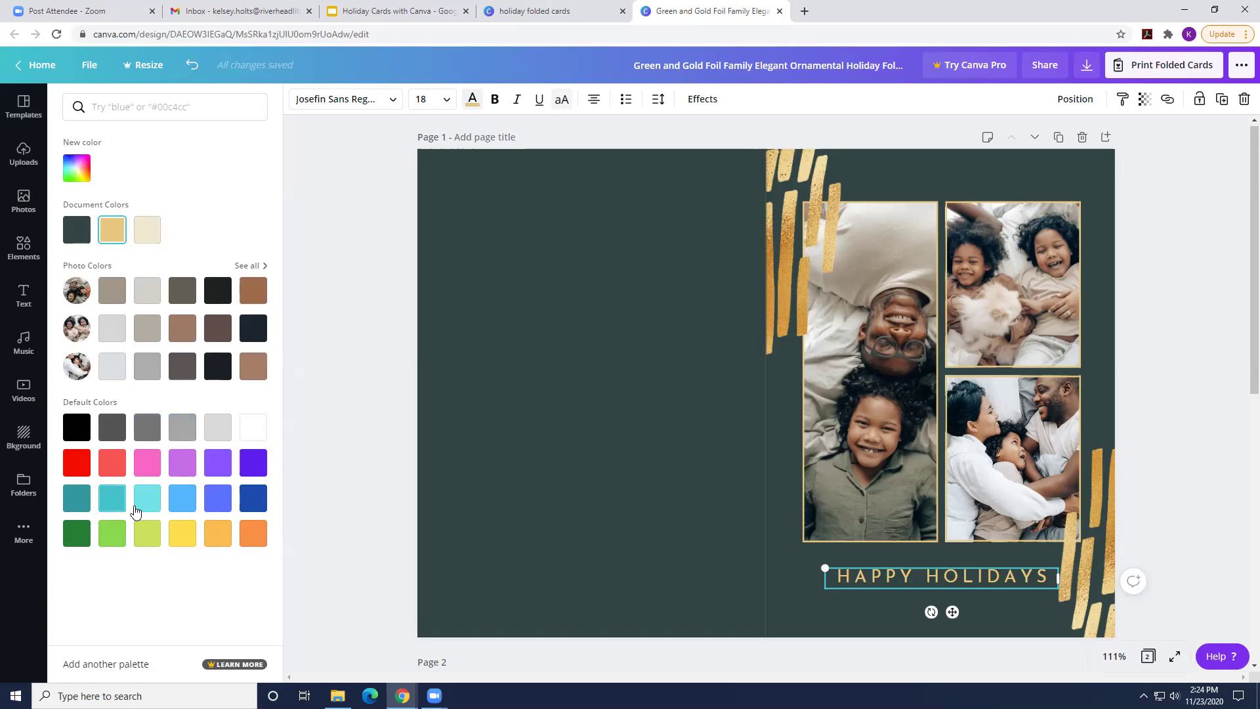
pyautogui.click(255, 509)
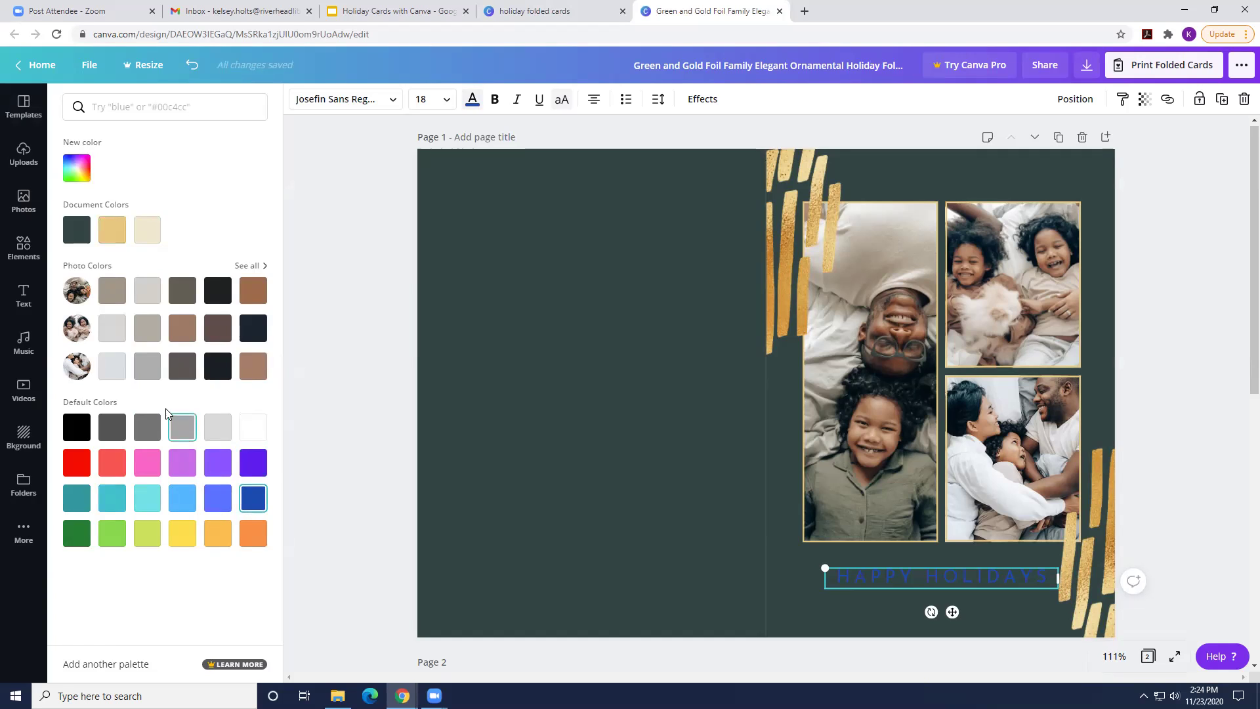
pyautogui.click(114, 372)
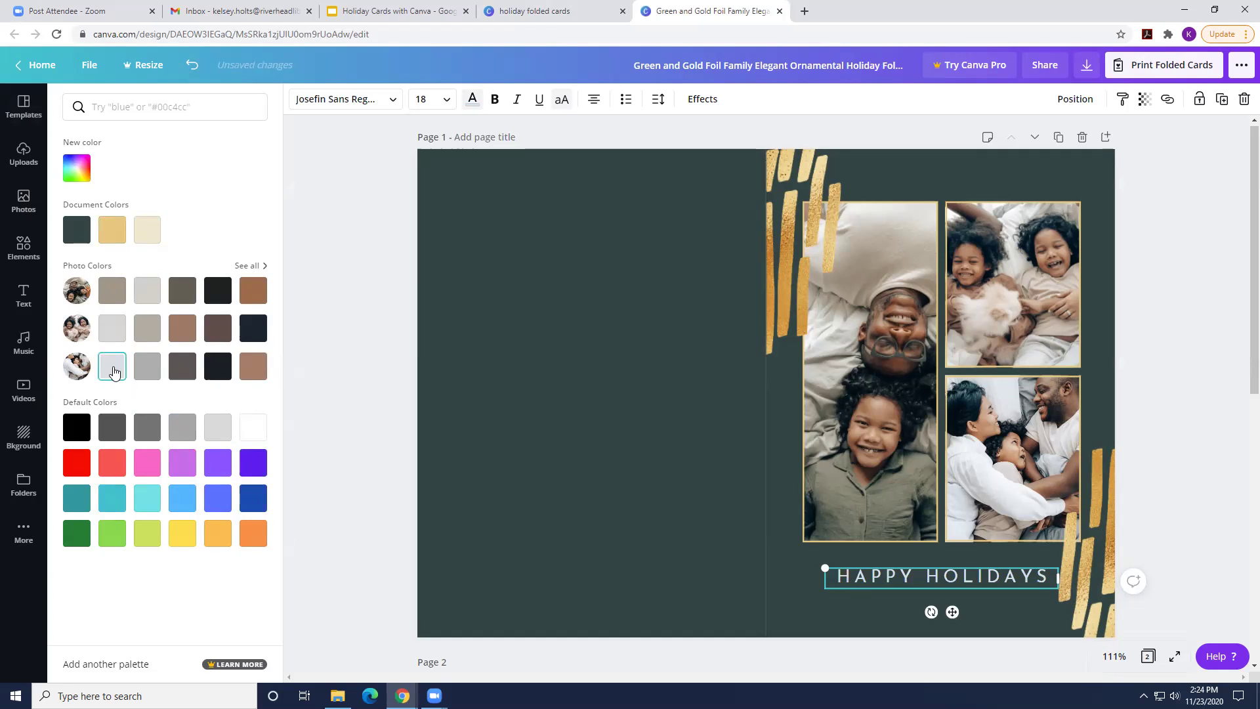
pyautogui.click(139, 233)
pyautogui.press('Escape')
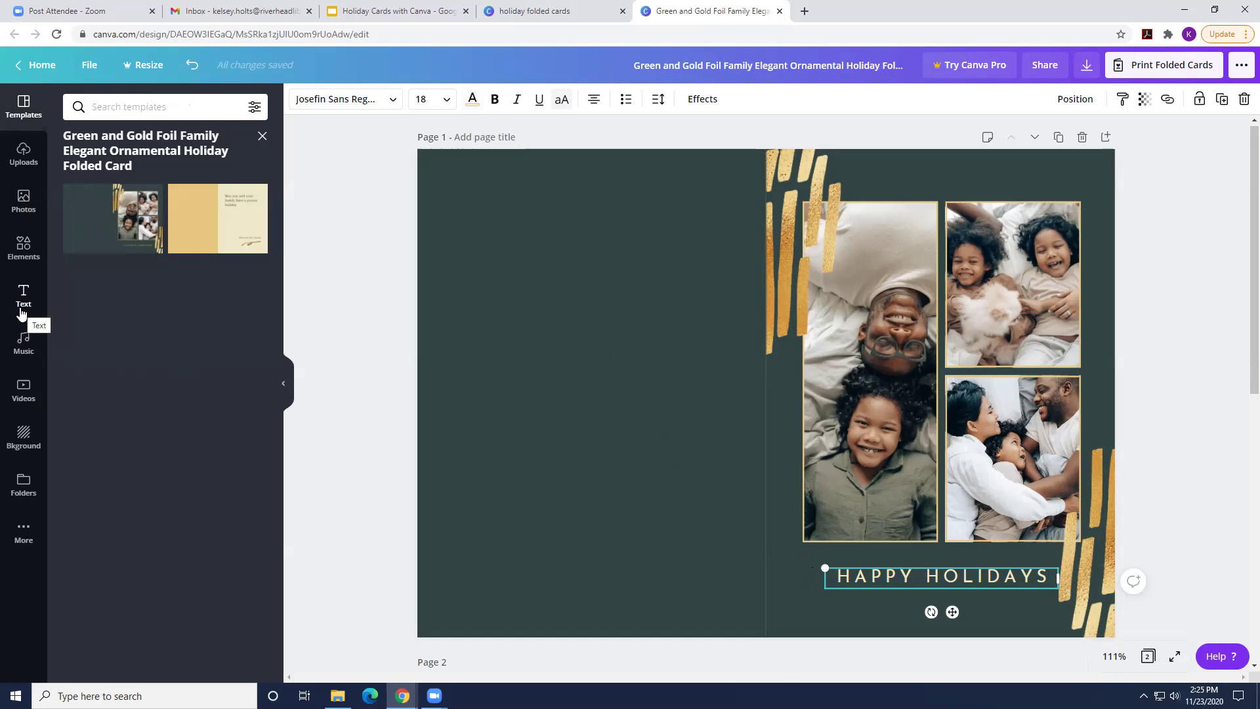
# - Browse the ready-made text designs and add the white "HAPPY holidays" script design to page 1
pyautogui.click(21, 313)
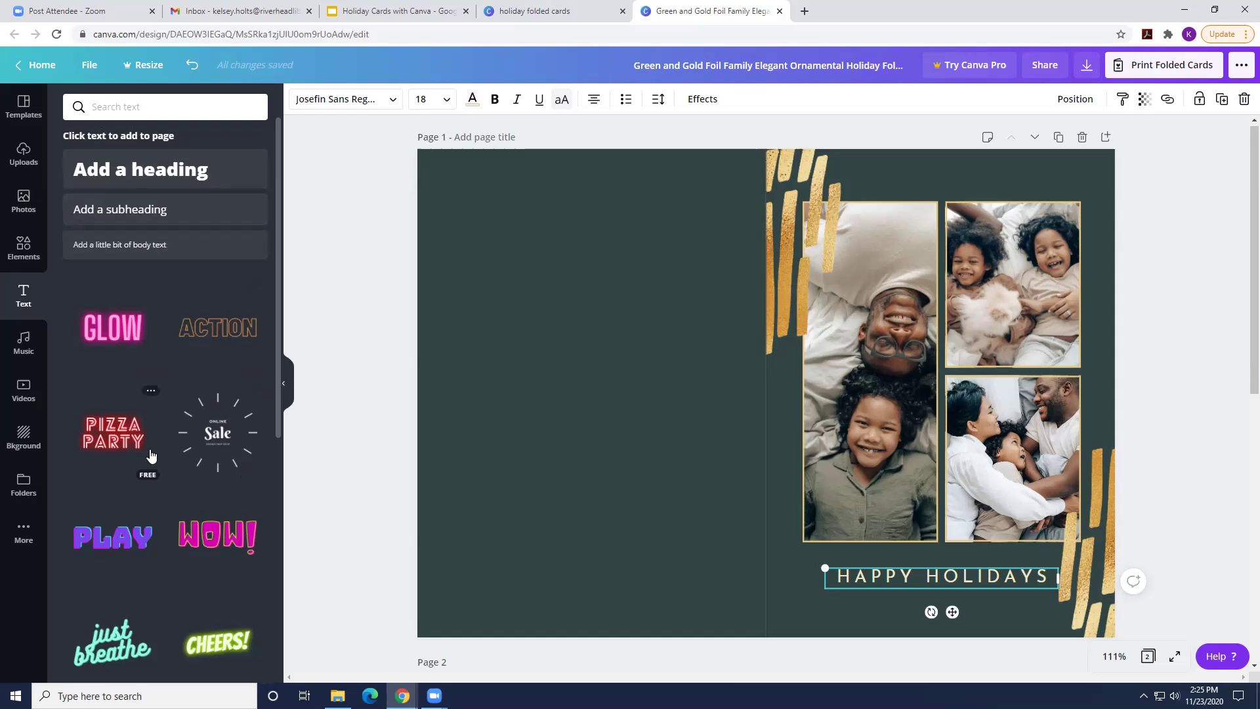
pyautogui.scroll(-1, 213, 480)
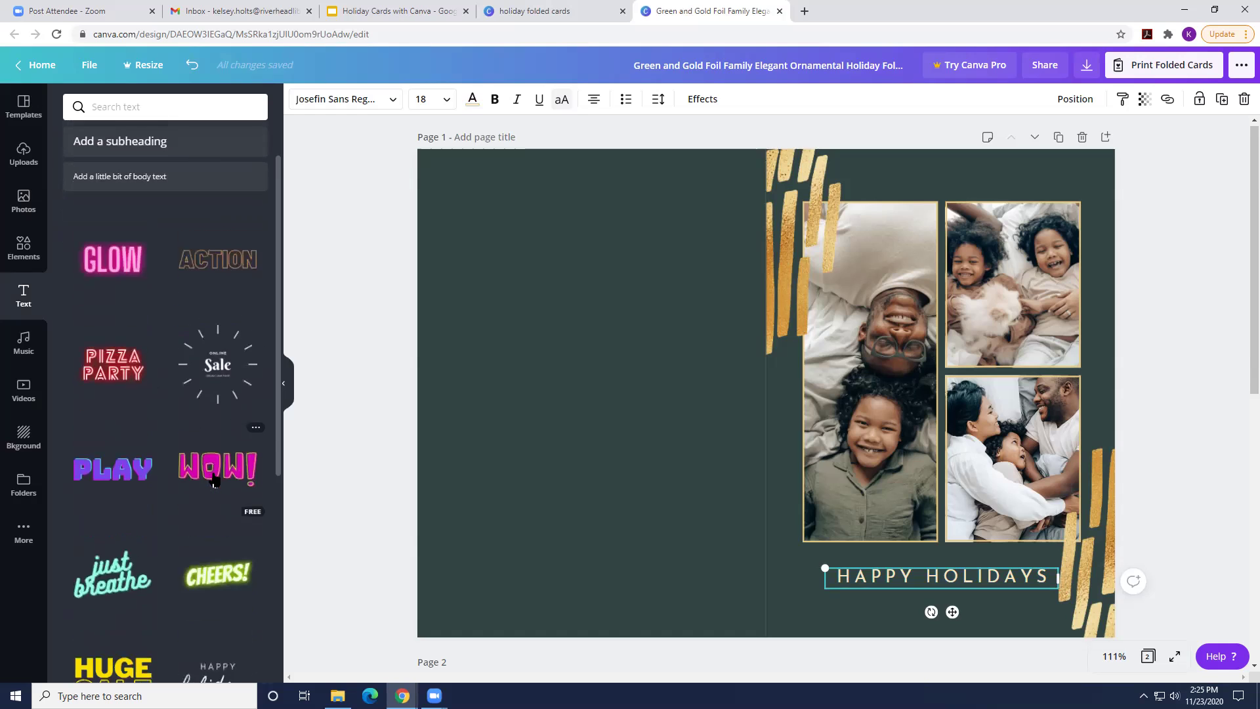
pyautogui.scroll(-3, 213, 480)
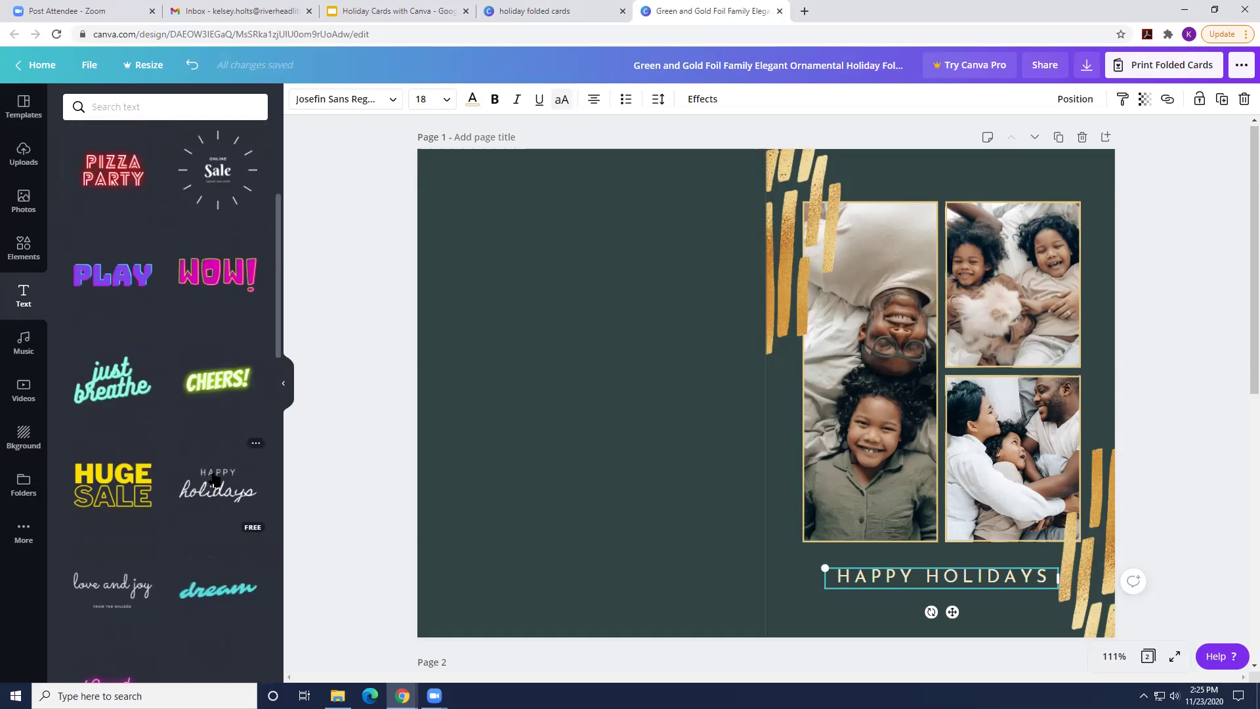
pyautogui.scroll(-1, 215, 483)
pyautogui.scroll(-1, 215, 479)
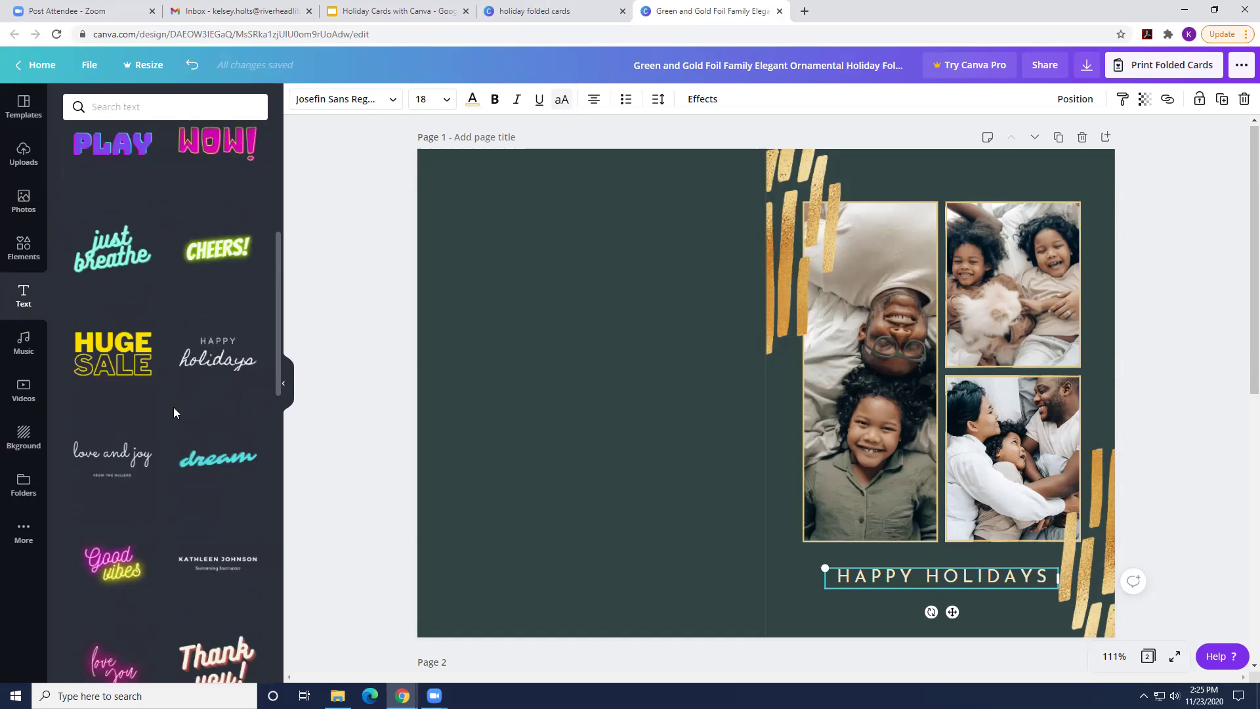
pyautogui.click(207, 371)
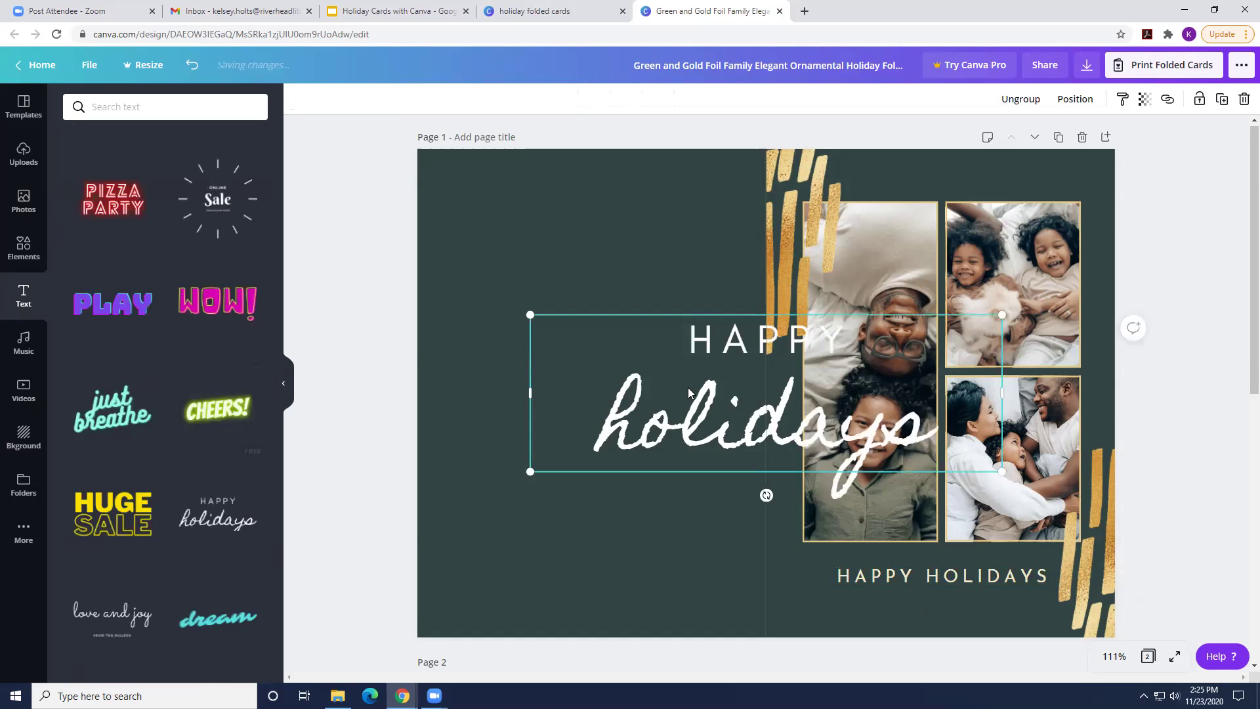
# - Narrow the "HAPPY holidays" text group to fit its lettering and place it on the blank half of page 1, vertically centered
pyautogui.moveTo(686, 386); pyautogui.dragTo(615, 293)
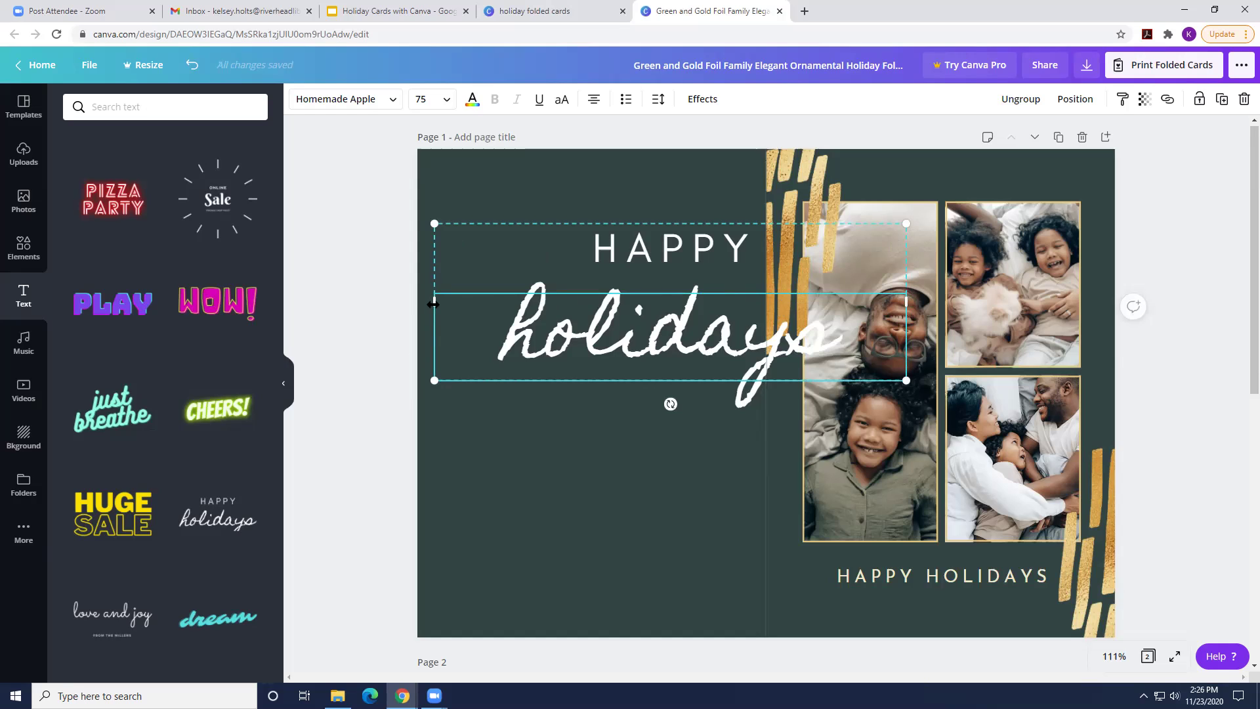
pyautogui.moveTo(432, 304); pyautogui.dragTo(573, 309)
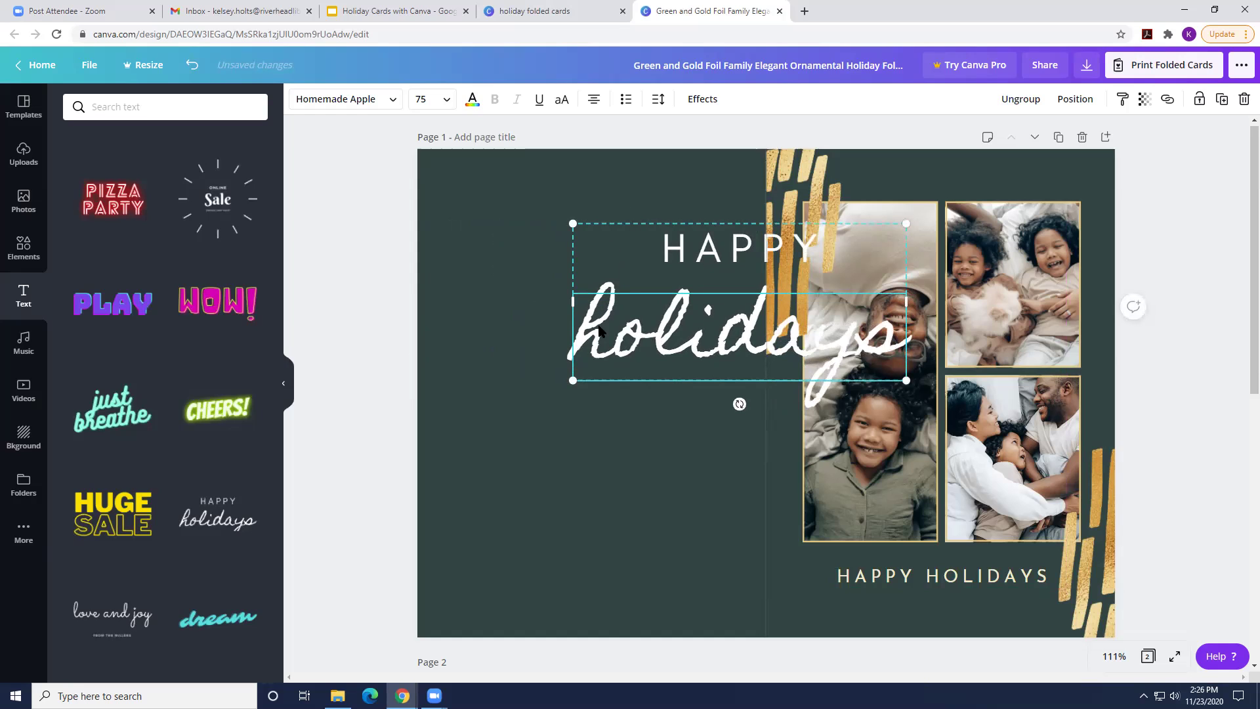
pyautogui.click(615, 614)
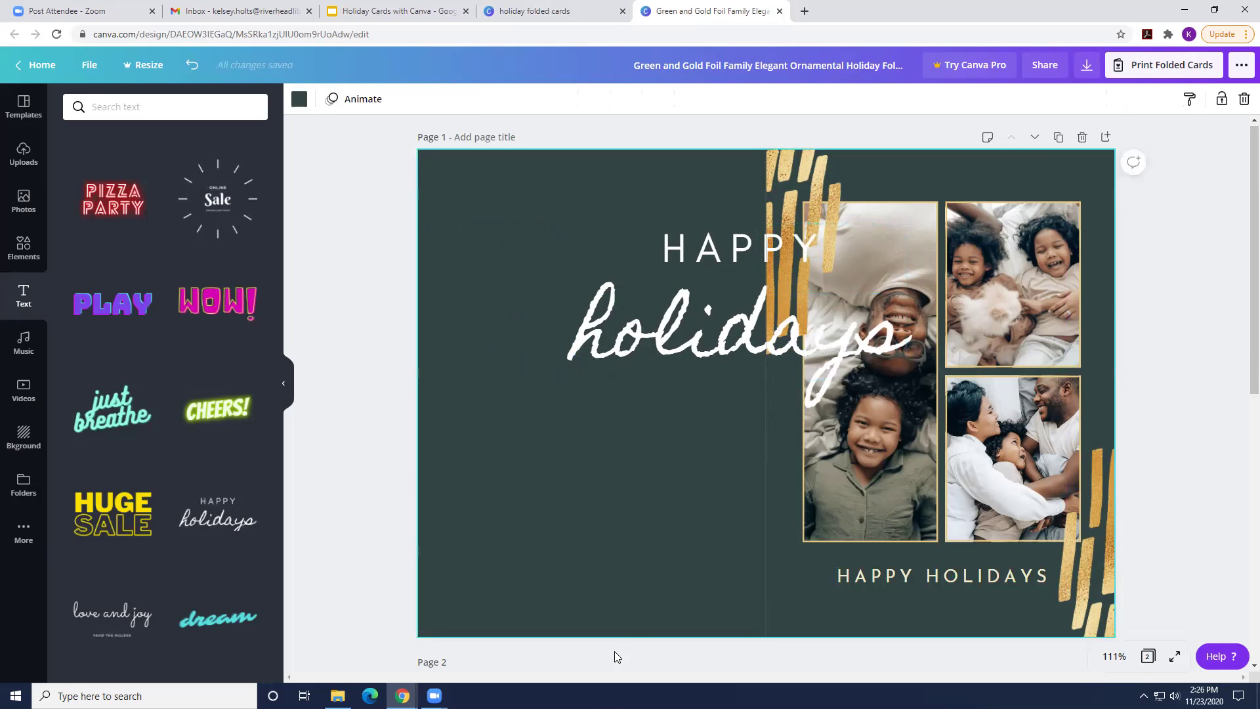
pyautogui.click(659, 322)
pyautogui.moveTo(659, 323); pyautogui.dragTo(512, 387)
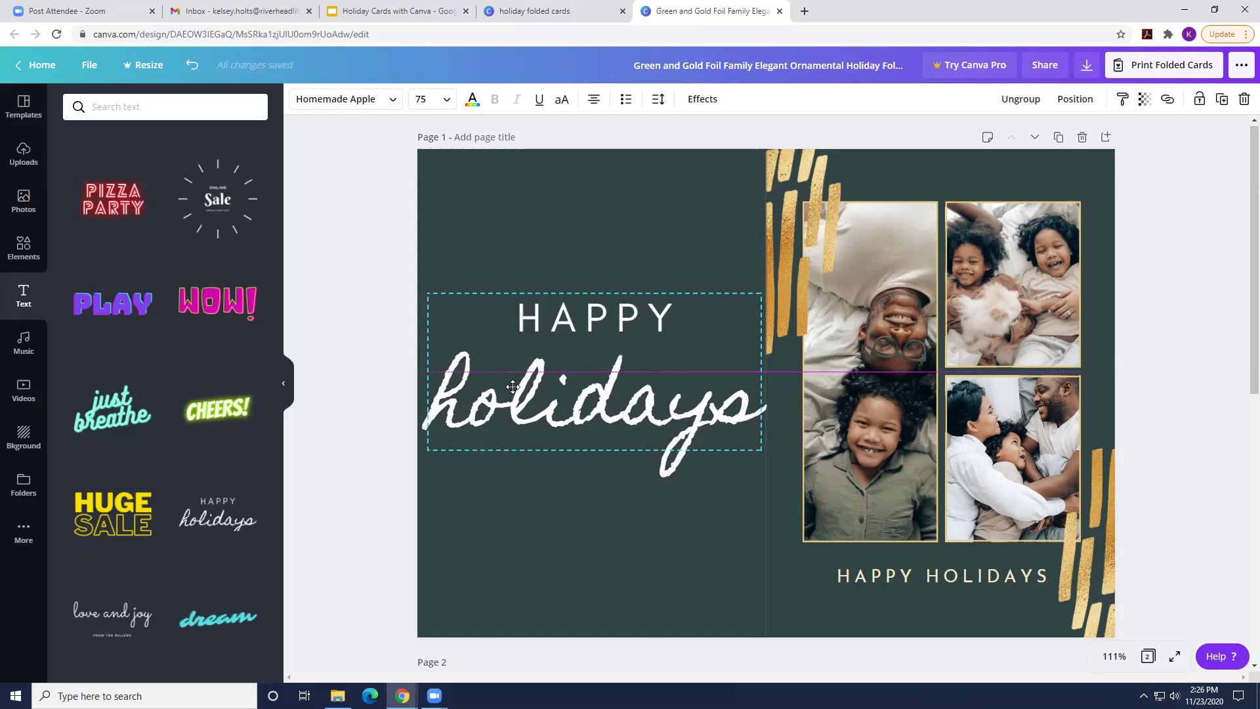
pyautogui.moveTo(512, 386); pyautogui.dragTo(514, 390)
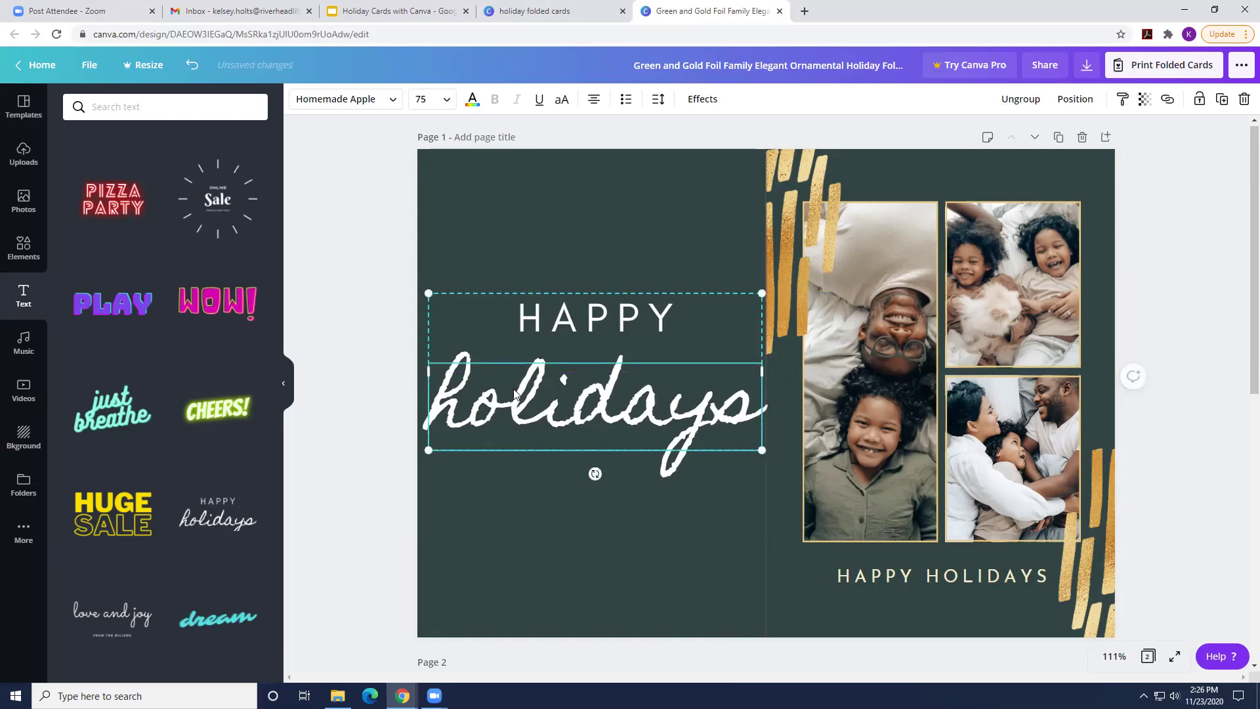
pyautogui.click(522, 376)
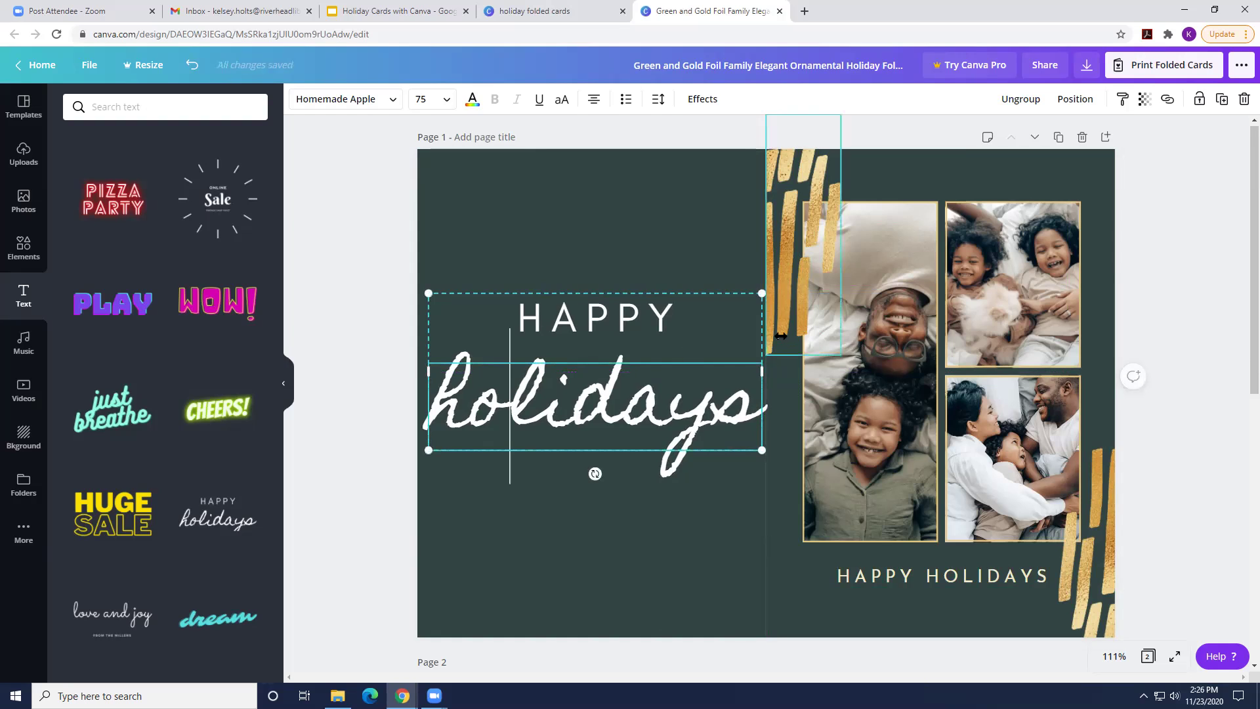
pyautogui.click(490, 517)
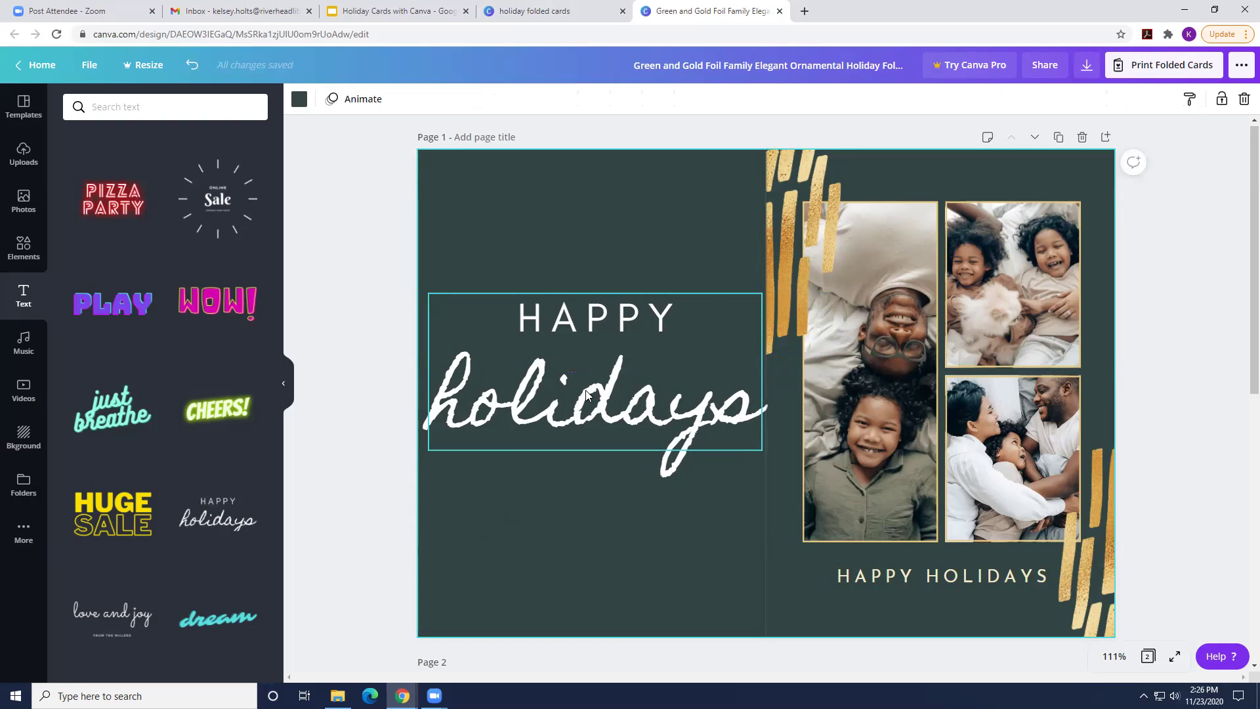
# - Try teal and light gray as page 1's background color, and settle on the dark blue default color
pyautogui.click(300, 104)
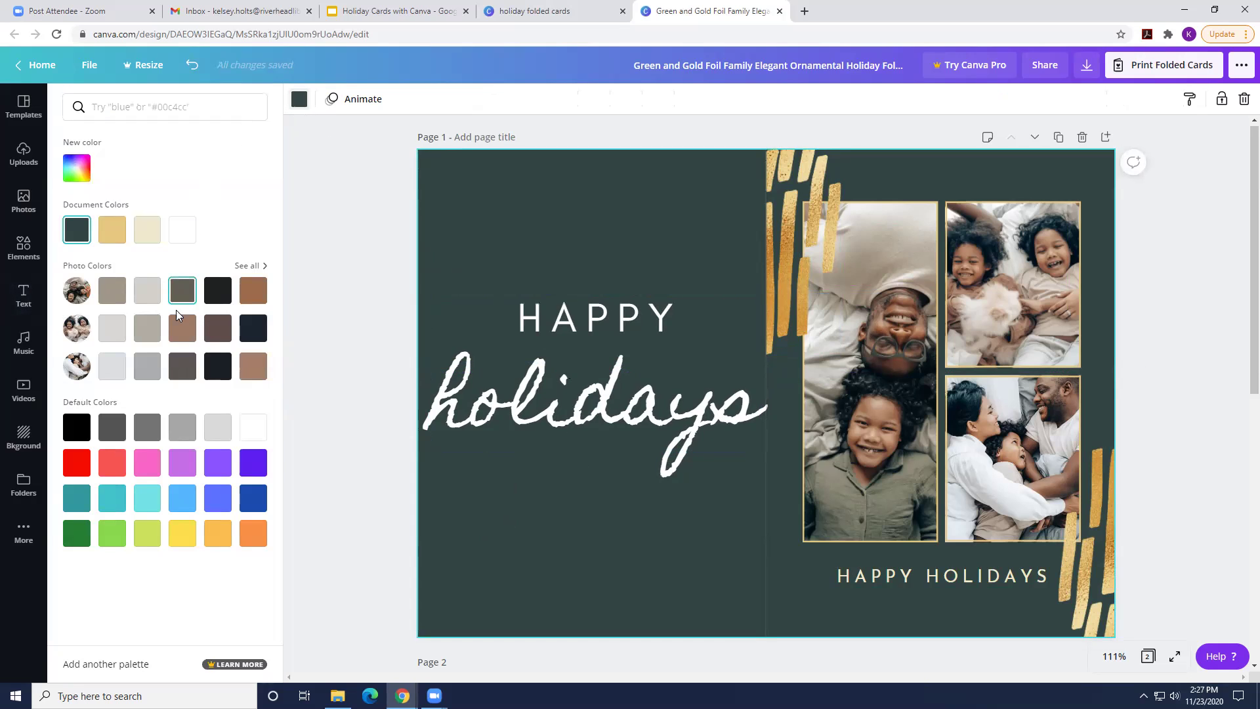
pyautogui.click(77, 498)
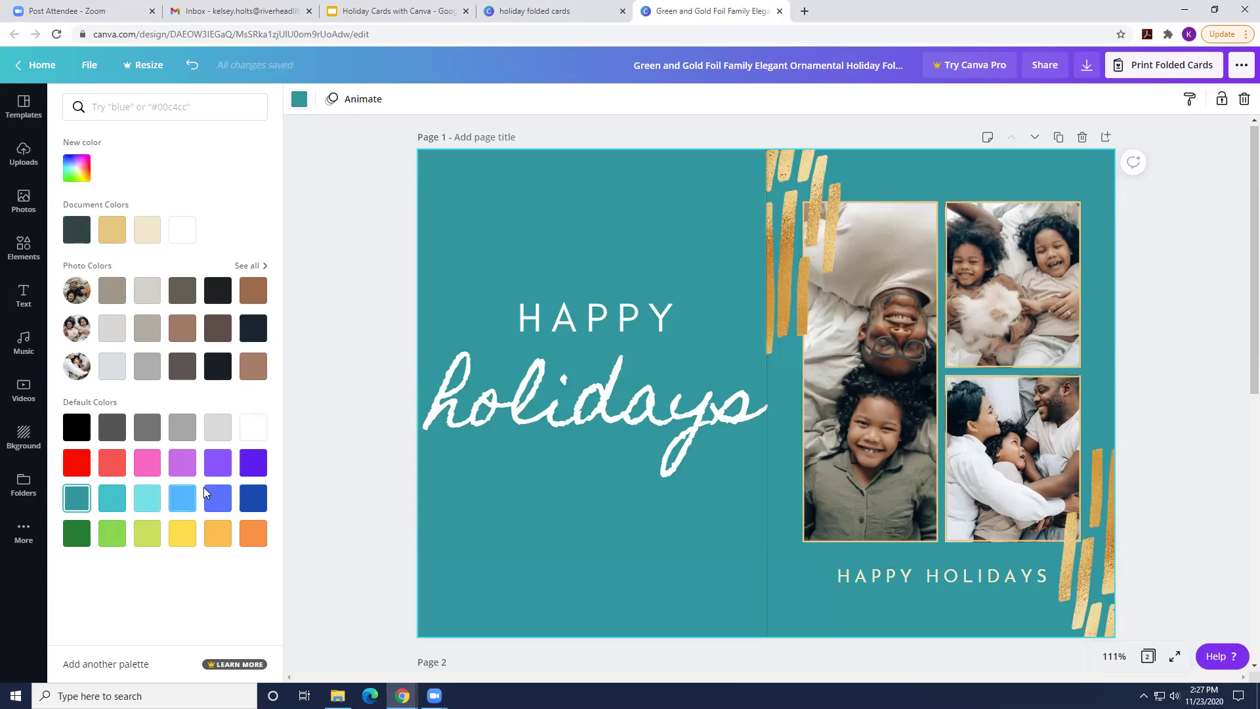
pyautogui.click(246, 501)
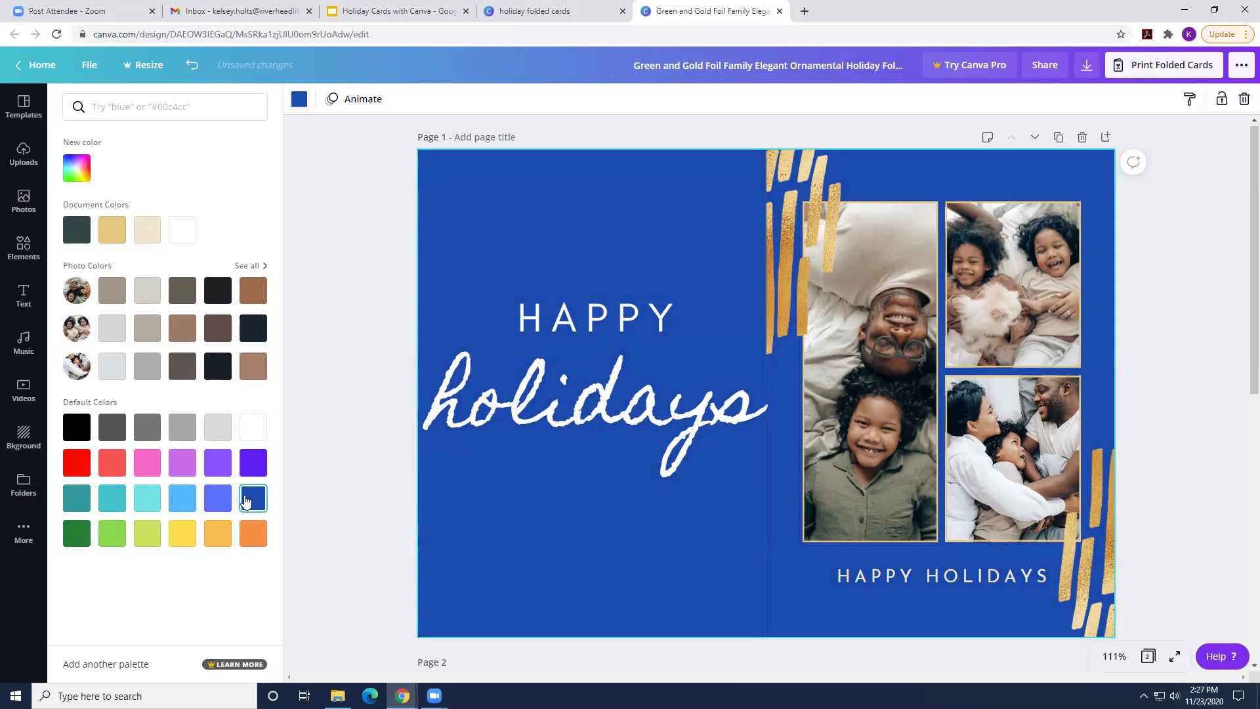
pyautogui.click(220, 437)
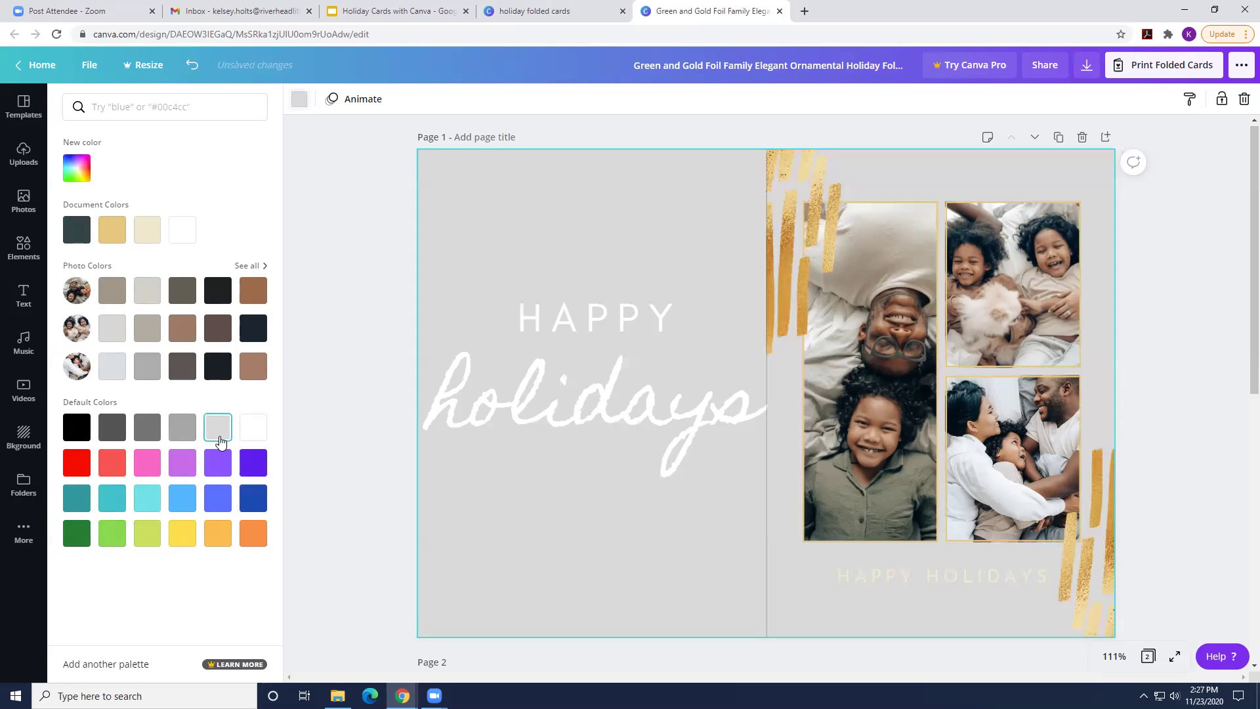
pyautogui.click(248, 500)
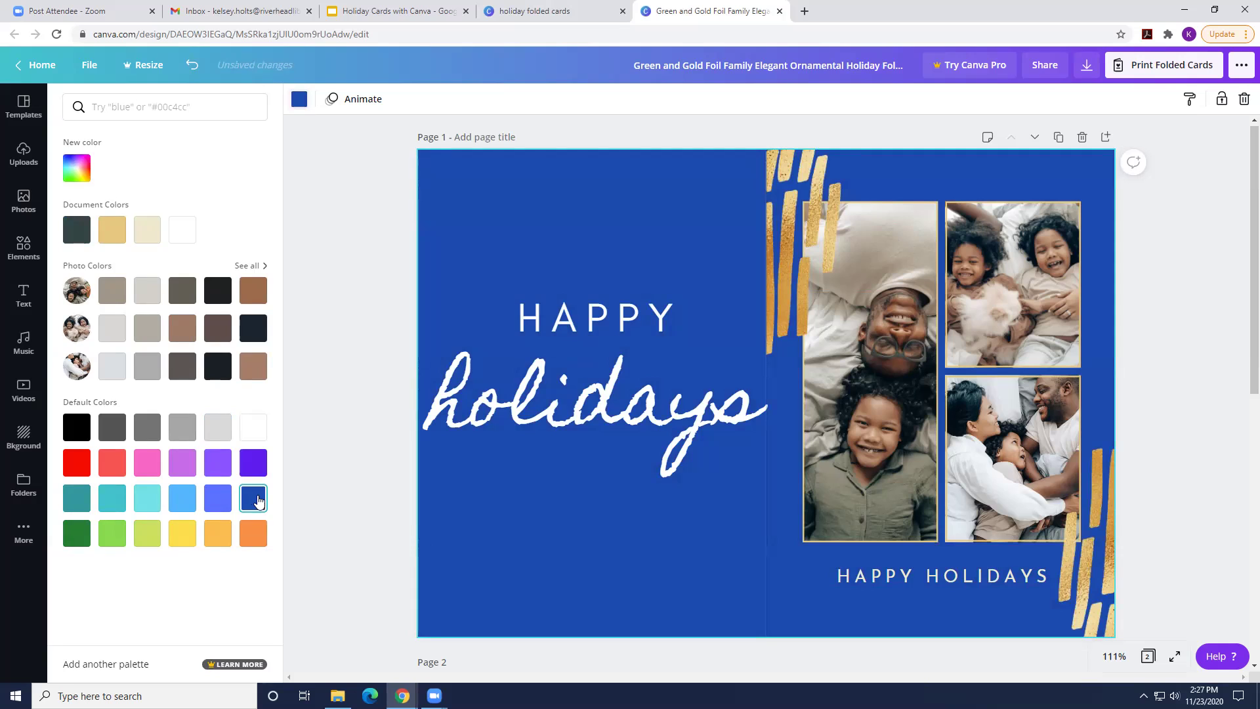
pyautogui.click(287, 469)
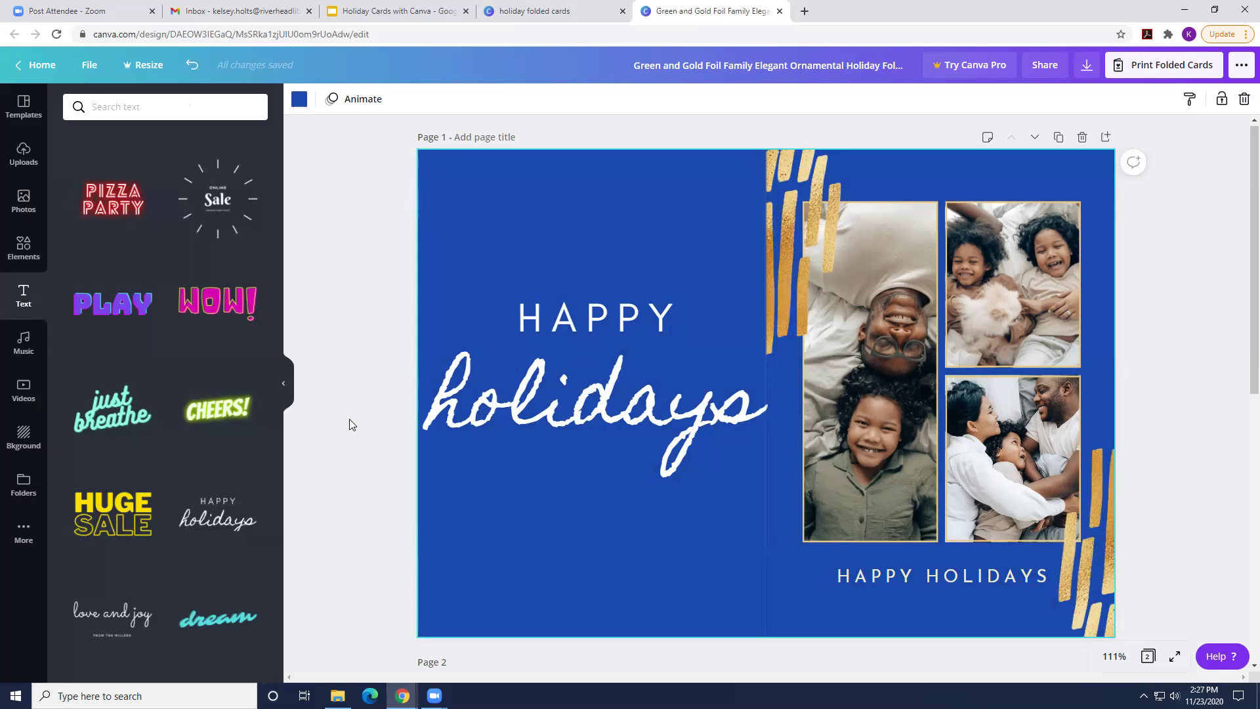
# - Search the elements library for "holidays"
pyautogui.click(39, 256)
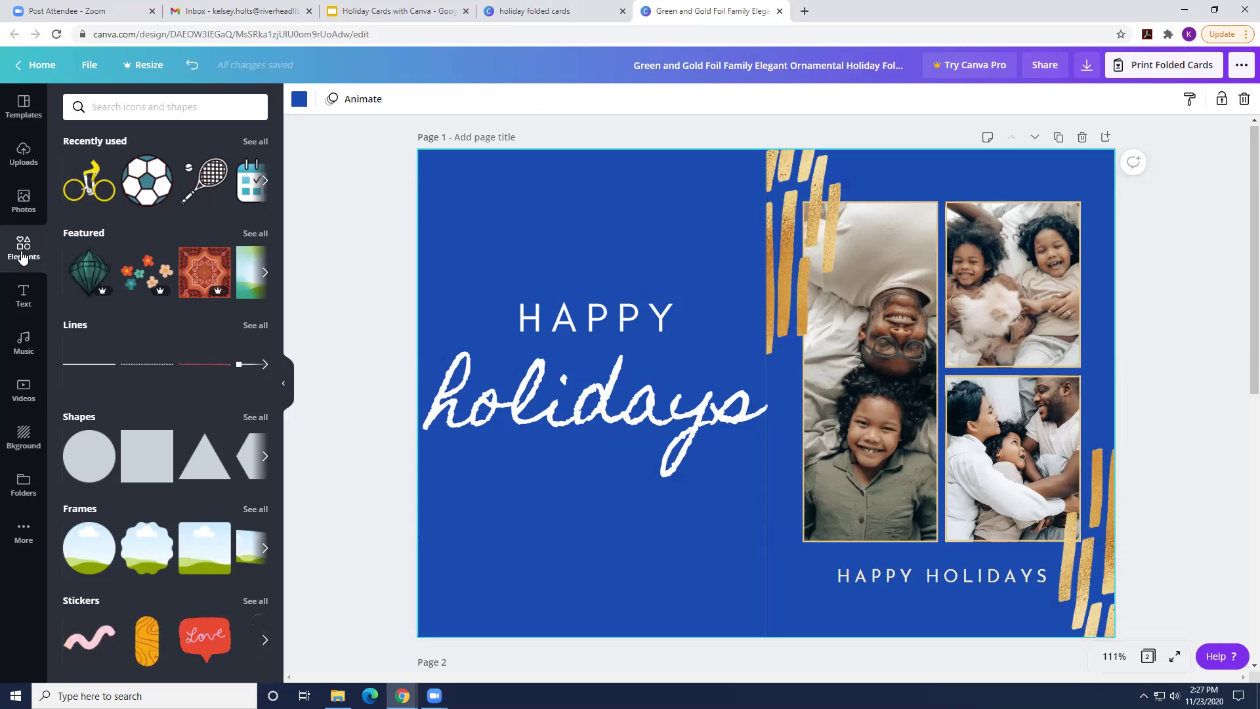
pyautogui.click(103, 112)
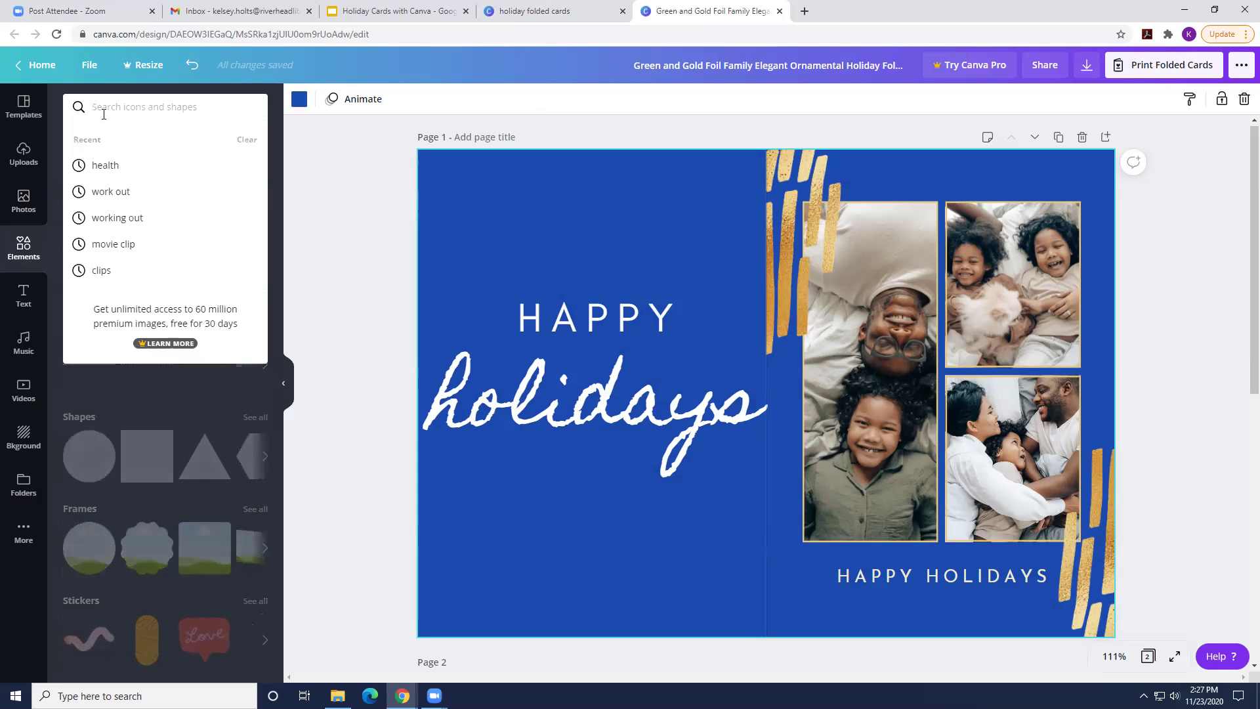
pyautogui.write('holidays')
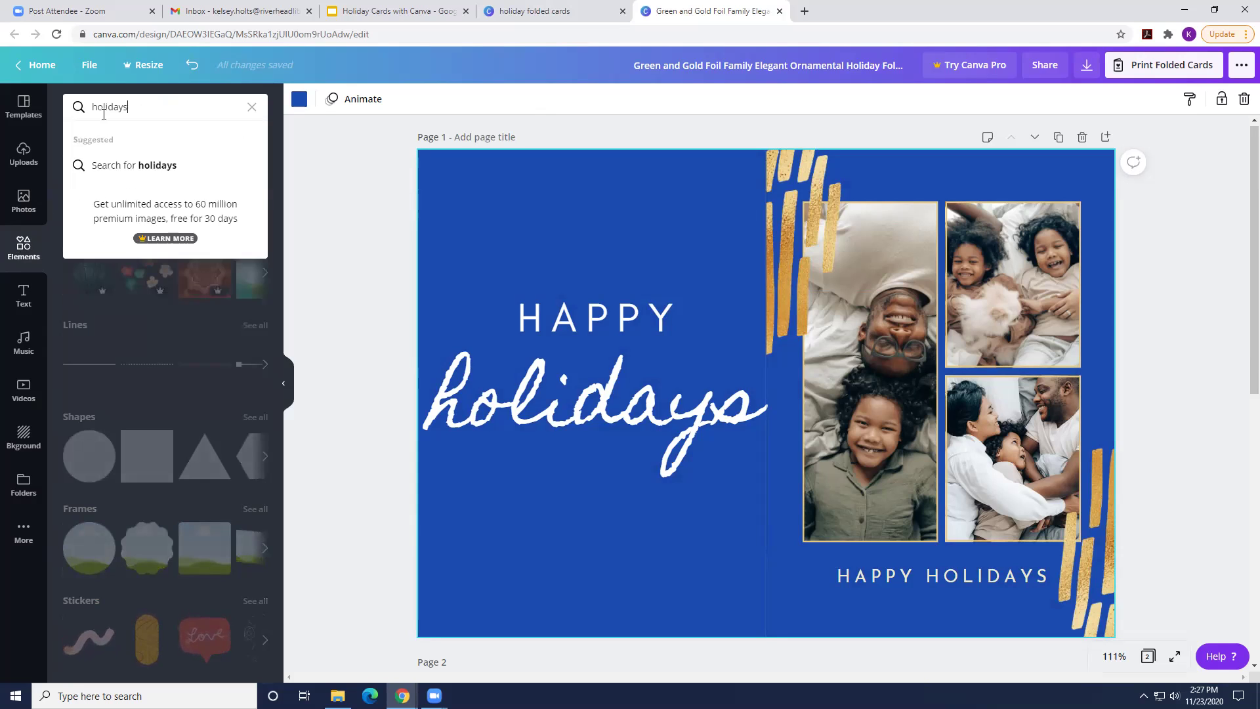
pyautogui.press('Return')
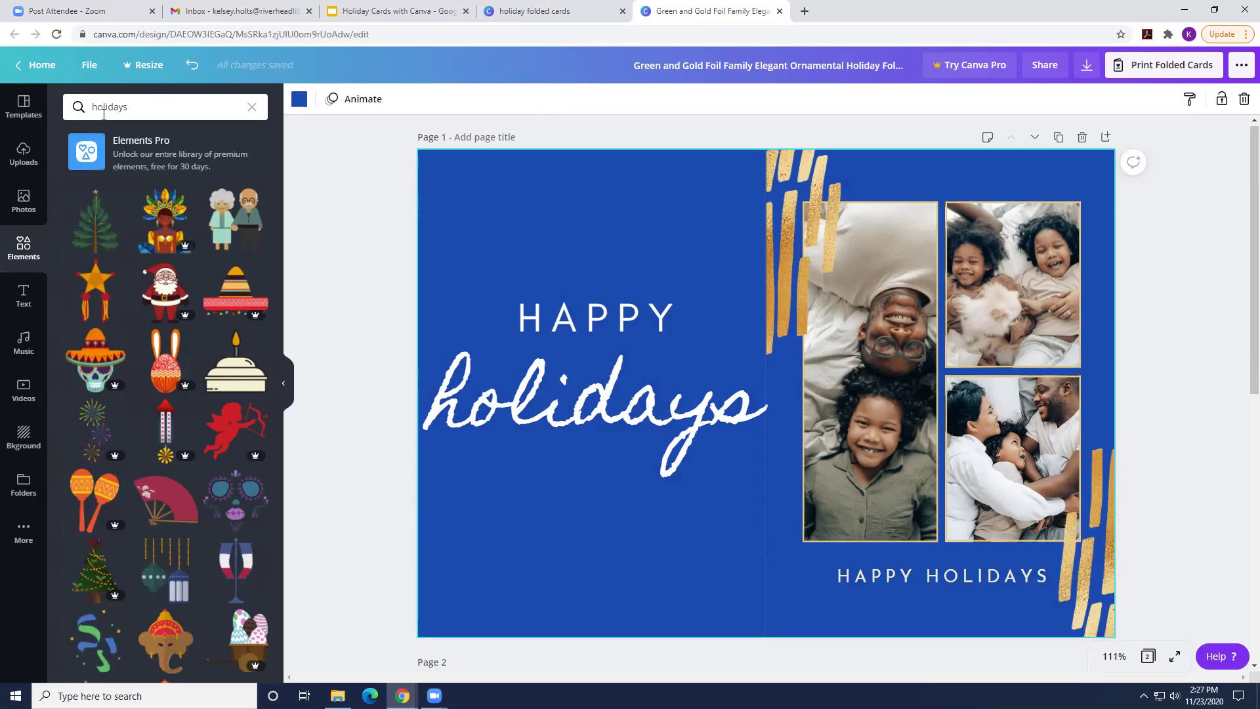
# - Replace the elements search with "books" and look through the book illustrations
pyautogui.click(174, 107)
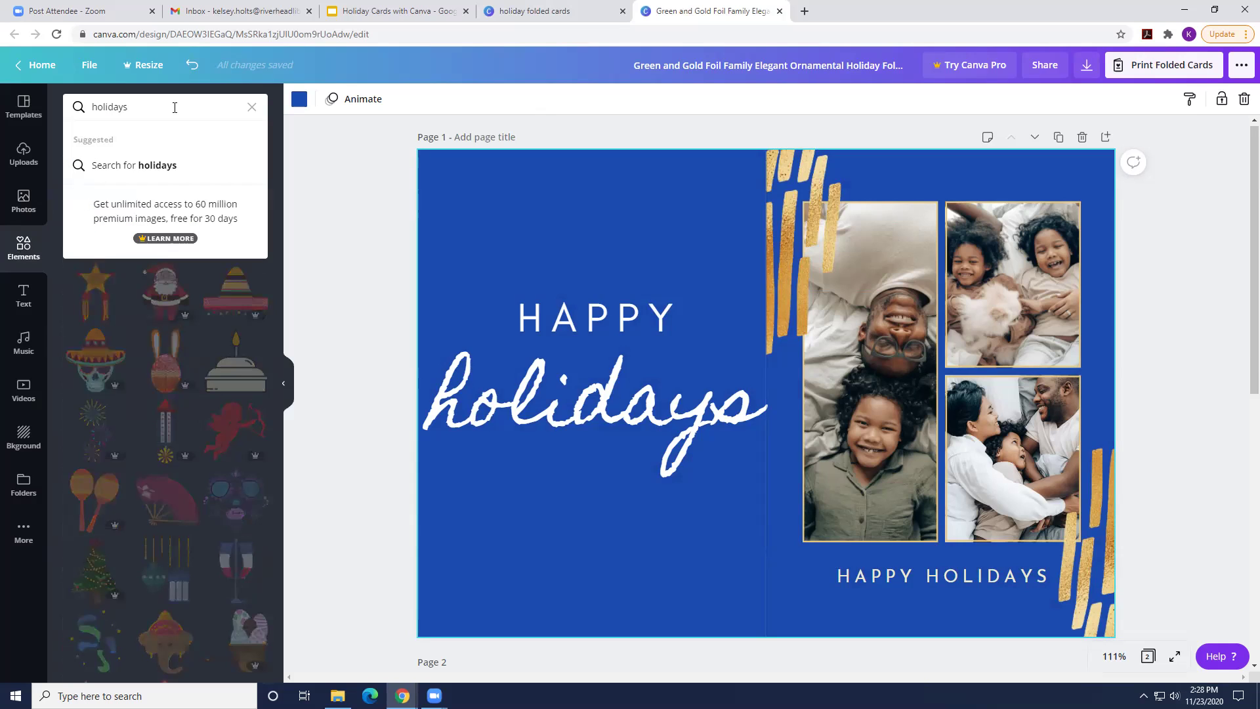
pyautogui.press('BackSpace')
pyautogui.press('BackSpace')
pyautogui.press('BackSpace')
pyautogui.press('BackSpace')
pyautogui.press('BackSpace')
pyautogui.press('BackSpace')
pyautogui.press('BackSpace')
pyautogui.press('BackSpace')
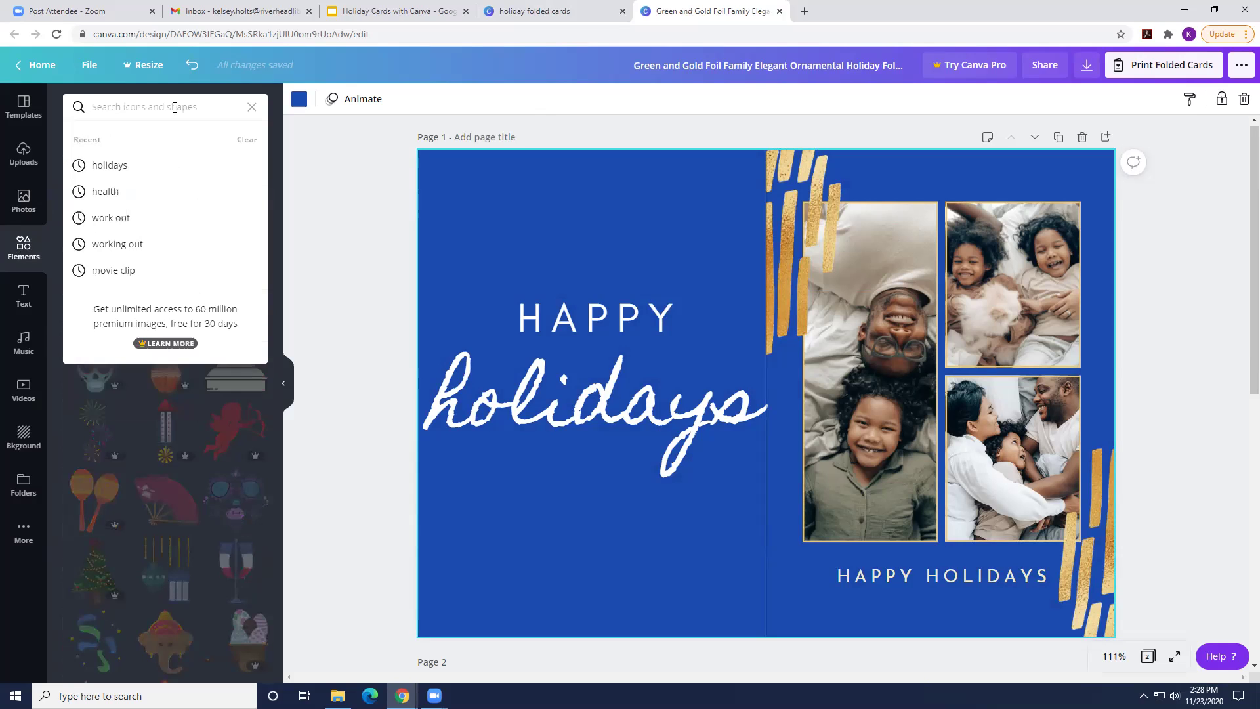
pyautogui.write('books')
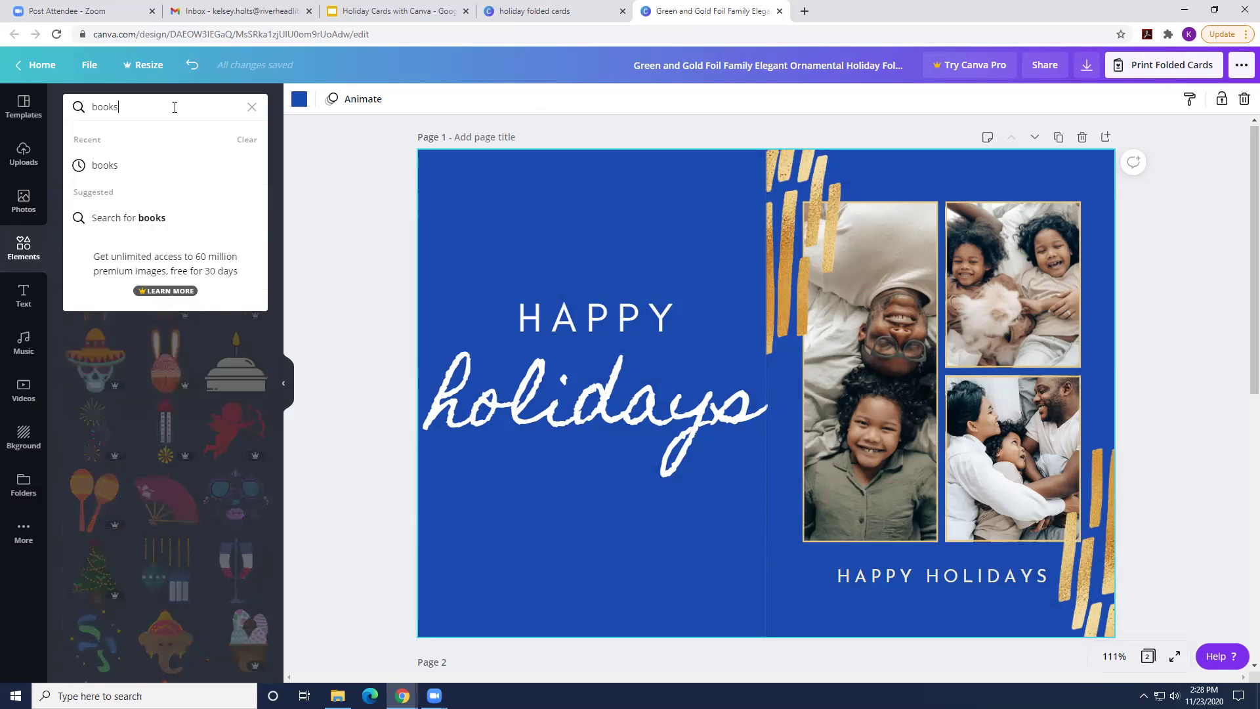
pyautogui.press('Return')
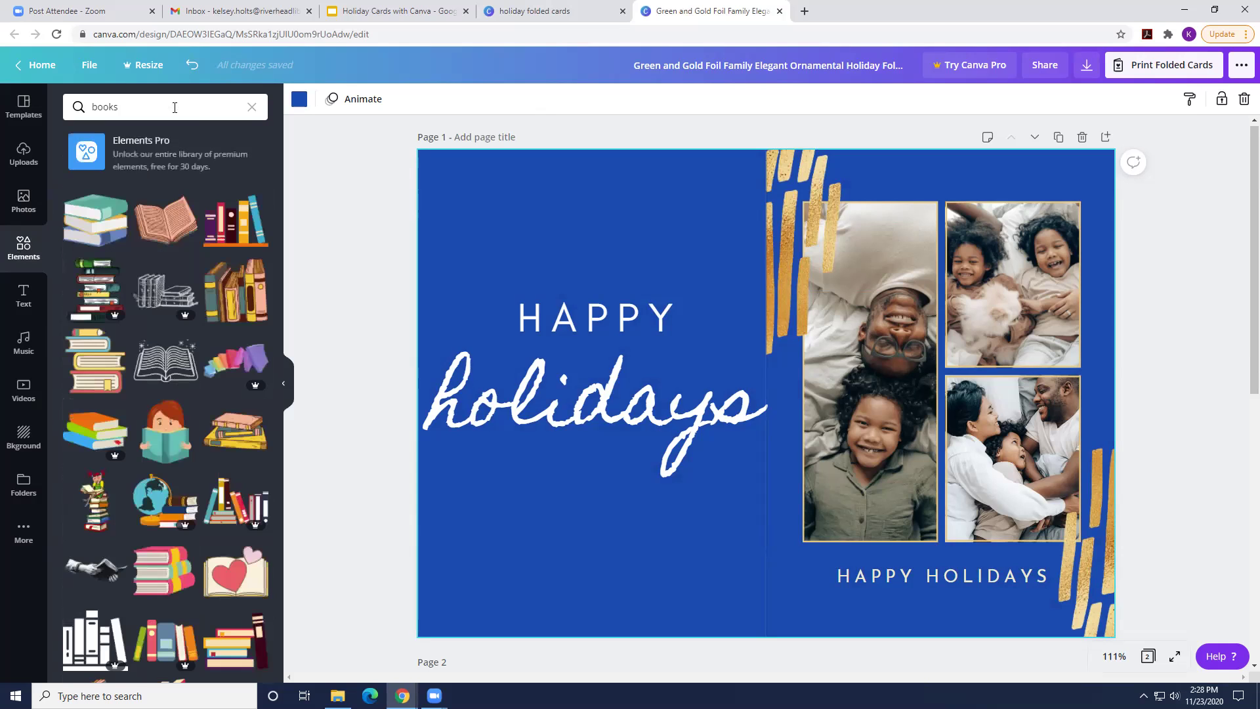
pyautogui.scroll(-1, 236, 194)
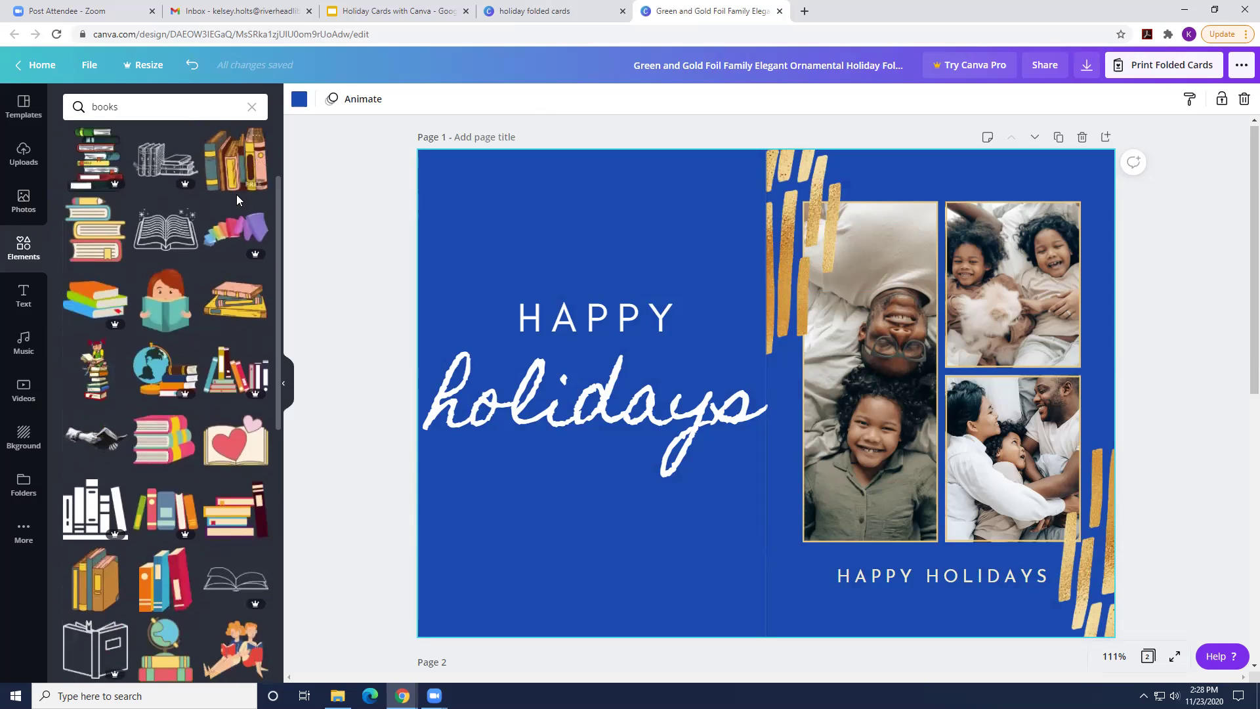
pyautogui.scroll(1, 236, 194)
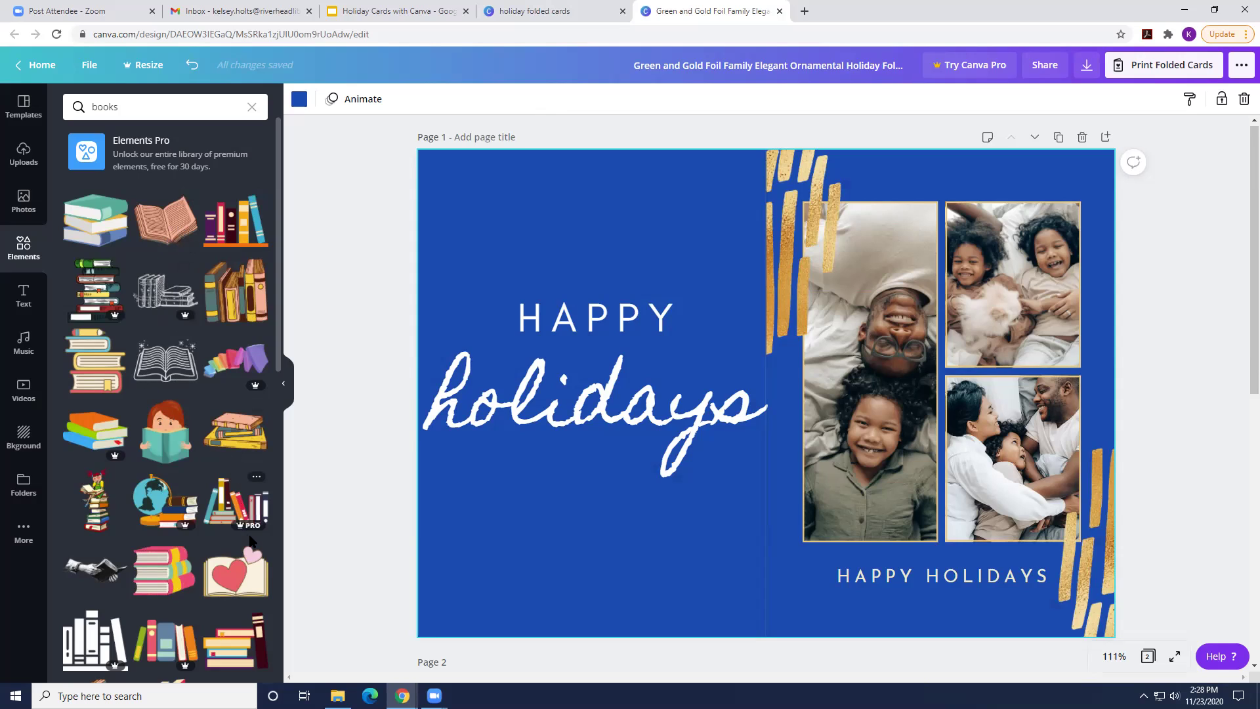
# - Add the line drawing of a child reading an open book to page 1, below the word "holidays"
pyautogui.scroll(-1, 230, 575)
pyautogui.scroll(-5, 230, 575)
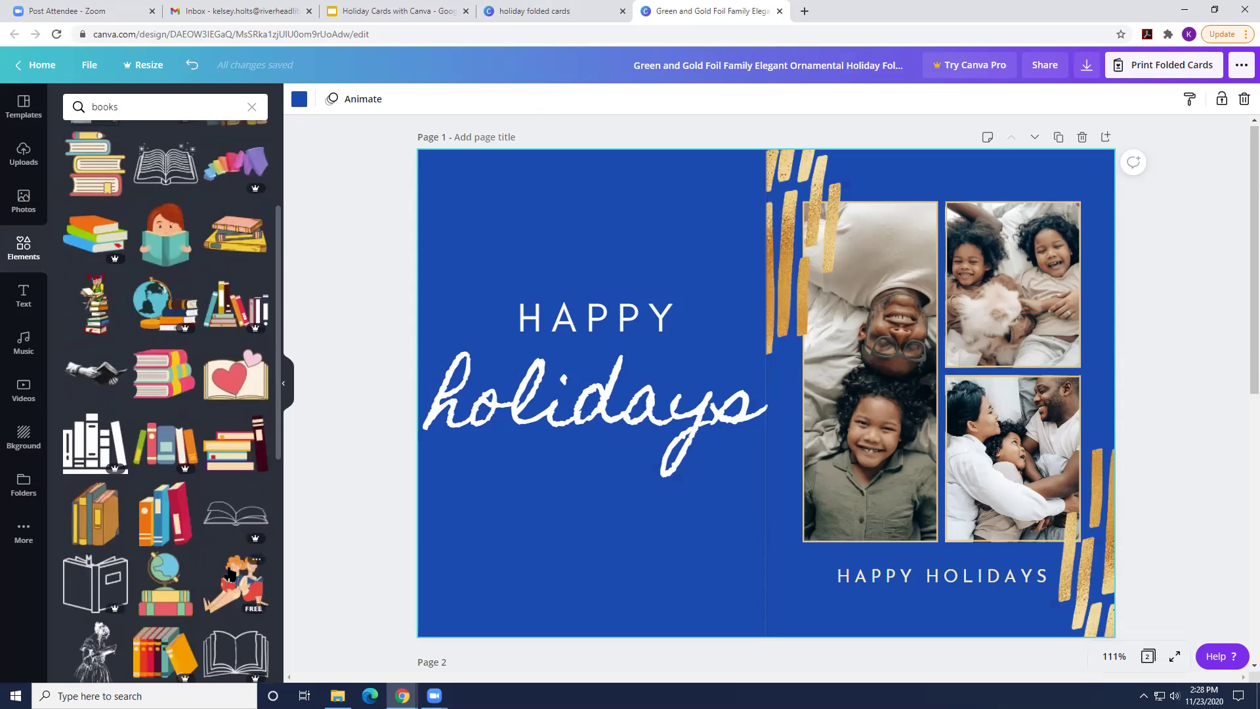
pyautogui.scroll(-3, 230, 575)
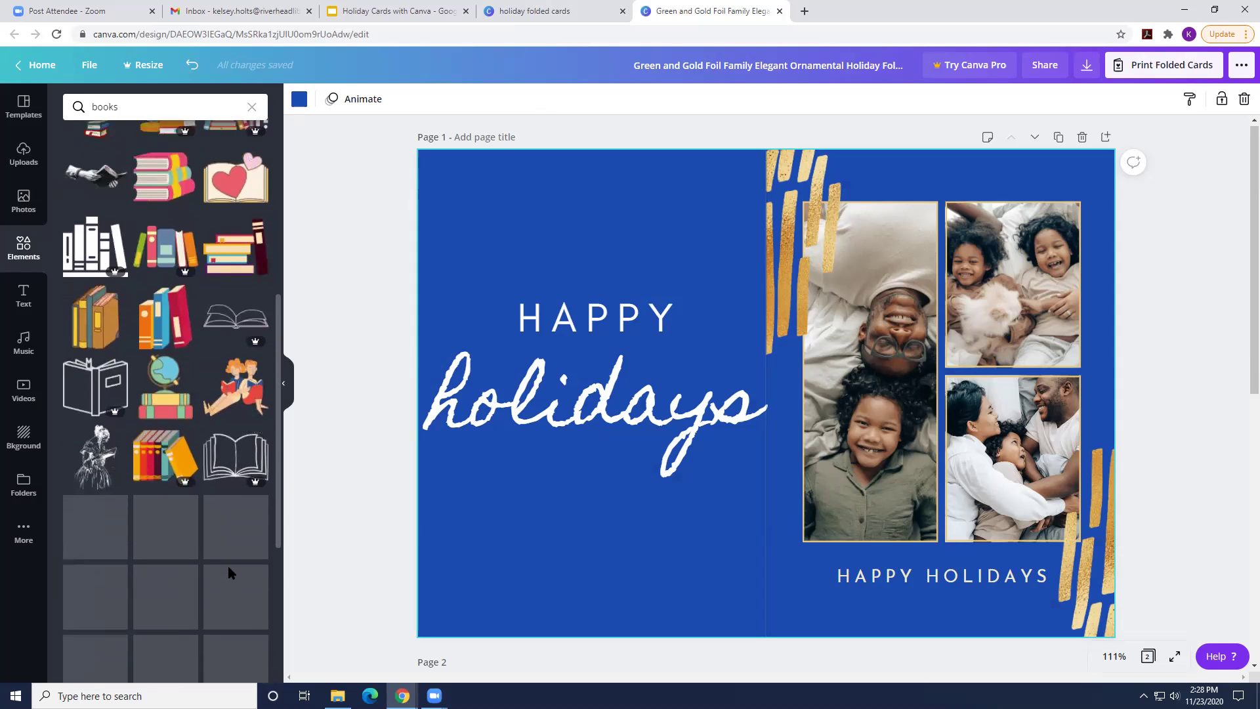
pyautogui.scroll(-3, 230, 575)
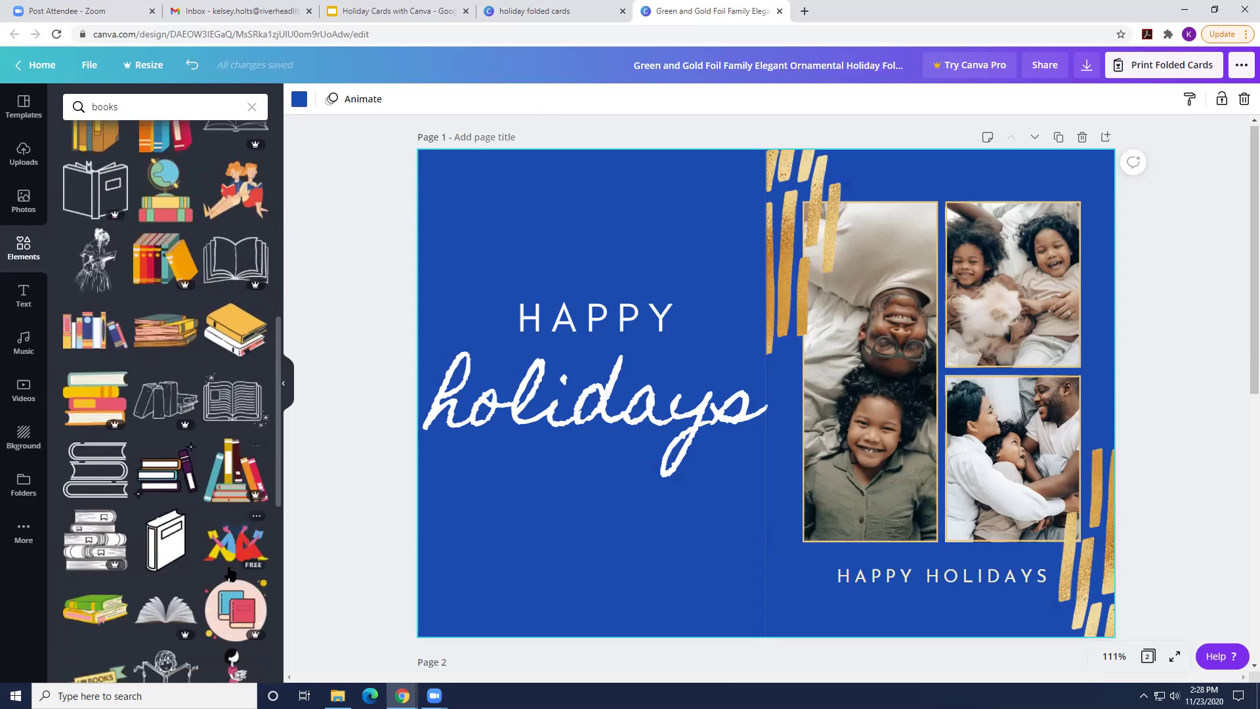
pyautogui.scroll(-1, 231, 576)
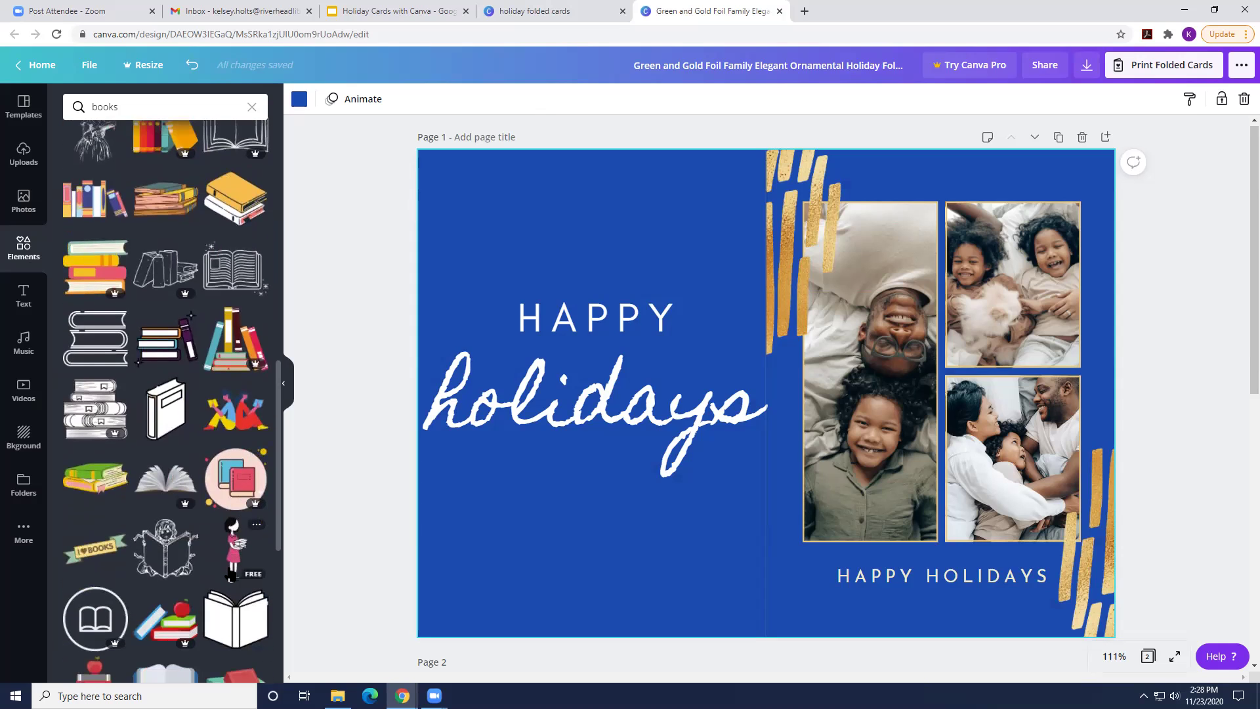
pyautogui.scroll(-1, 231, 576)
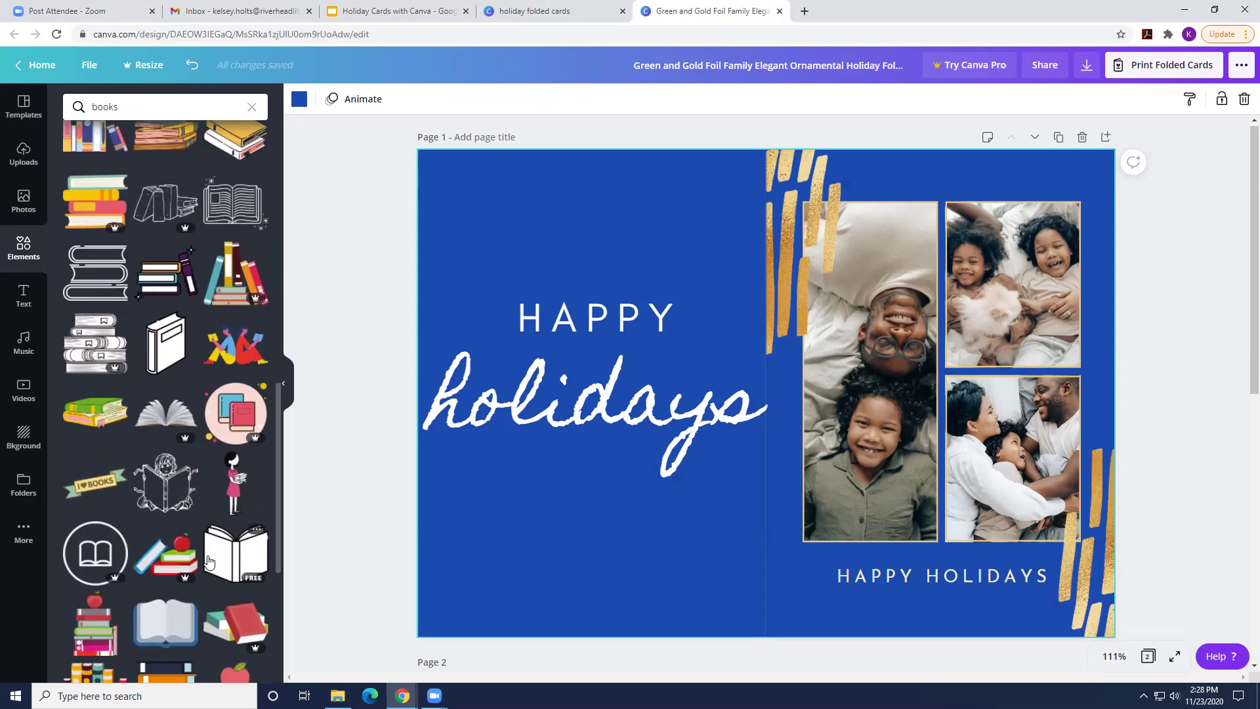
pyautogui.click(168, 513)
pyautogui.moveTo(778, 388); pyautogui.dragTo(606, 518)
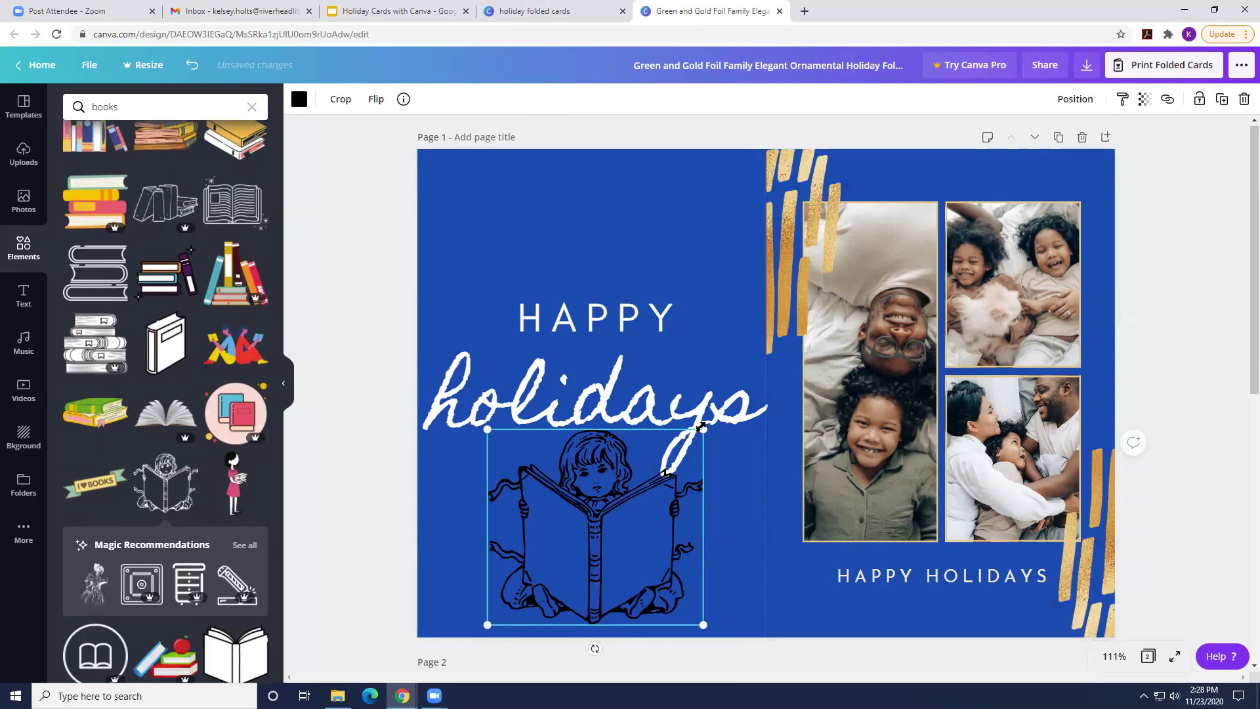
# - Shrink the reading-child drawing to about 2.4 by 2.2 and center it beneath the "HAPPY holidays" text
pyautogui.moveTo(704, 428); pyautogui.dragTo(650, 470)
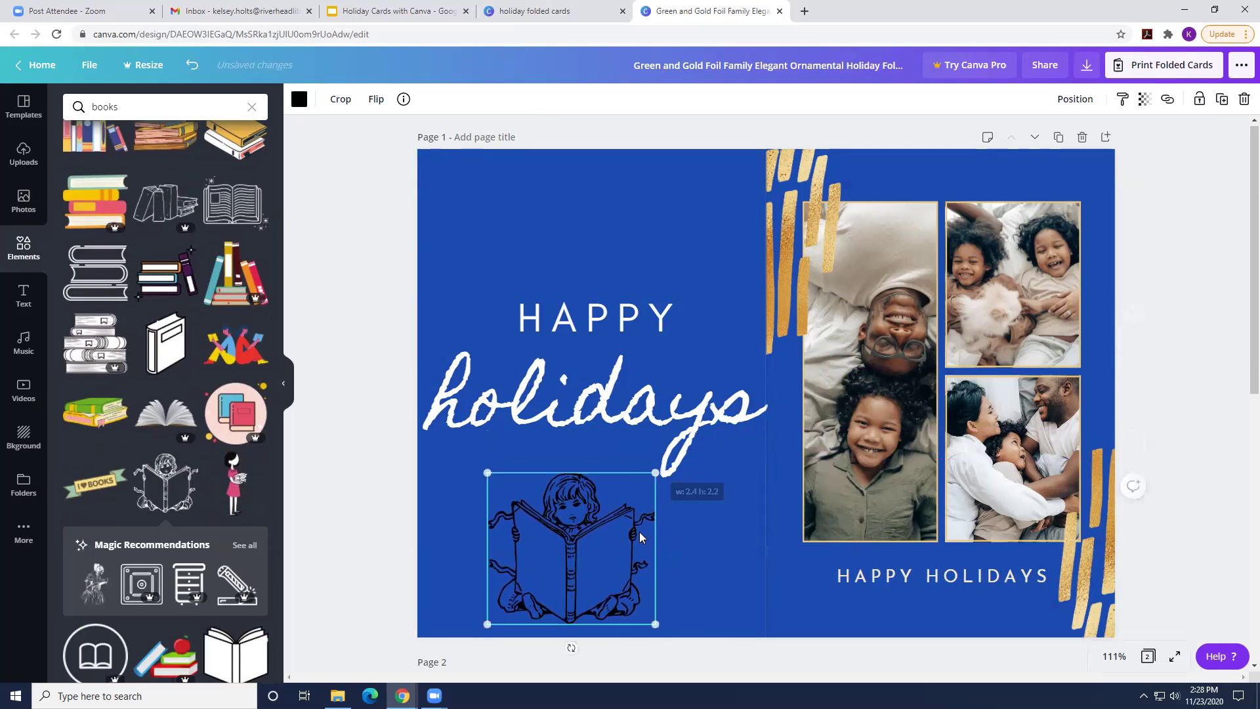
pyautogui.moveTo(617, 558); pyautogui.dragTo(645, 553)
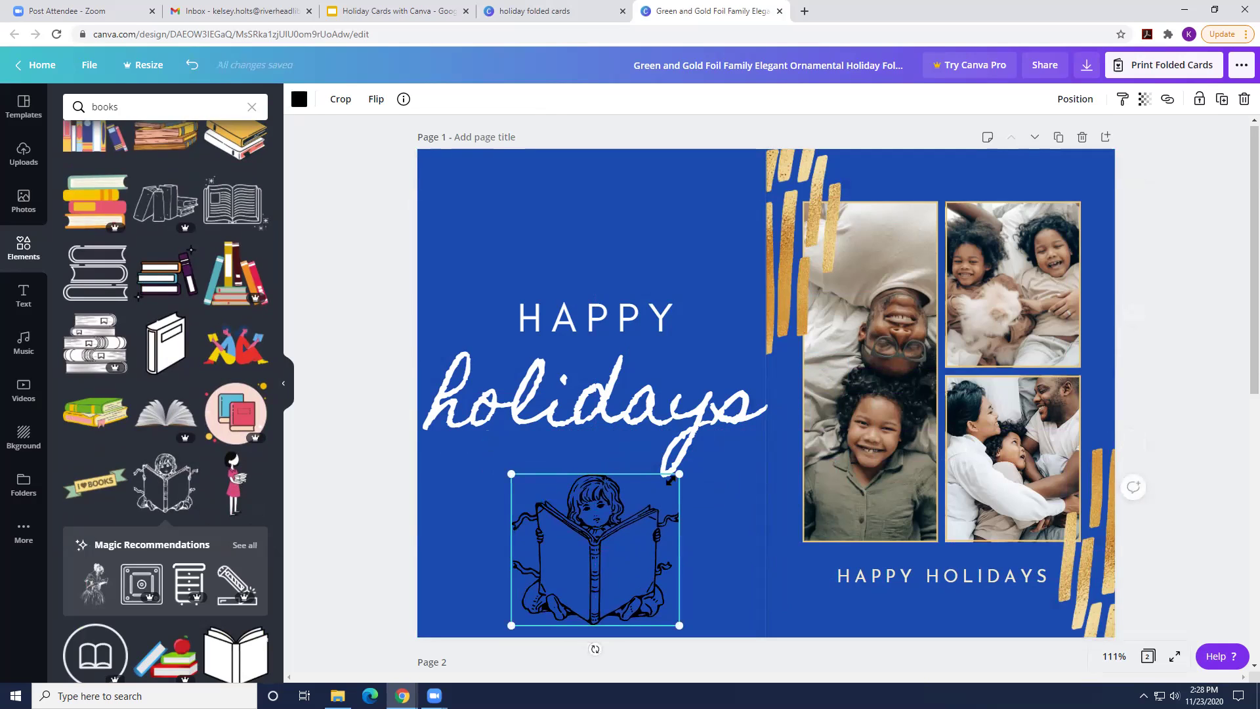
pyautogui.click(726, 497)
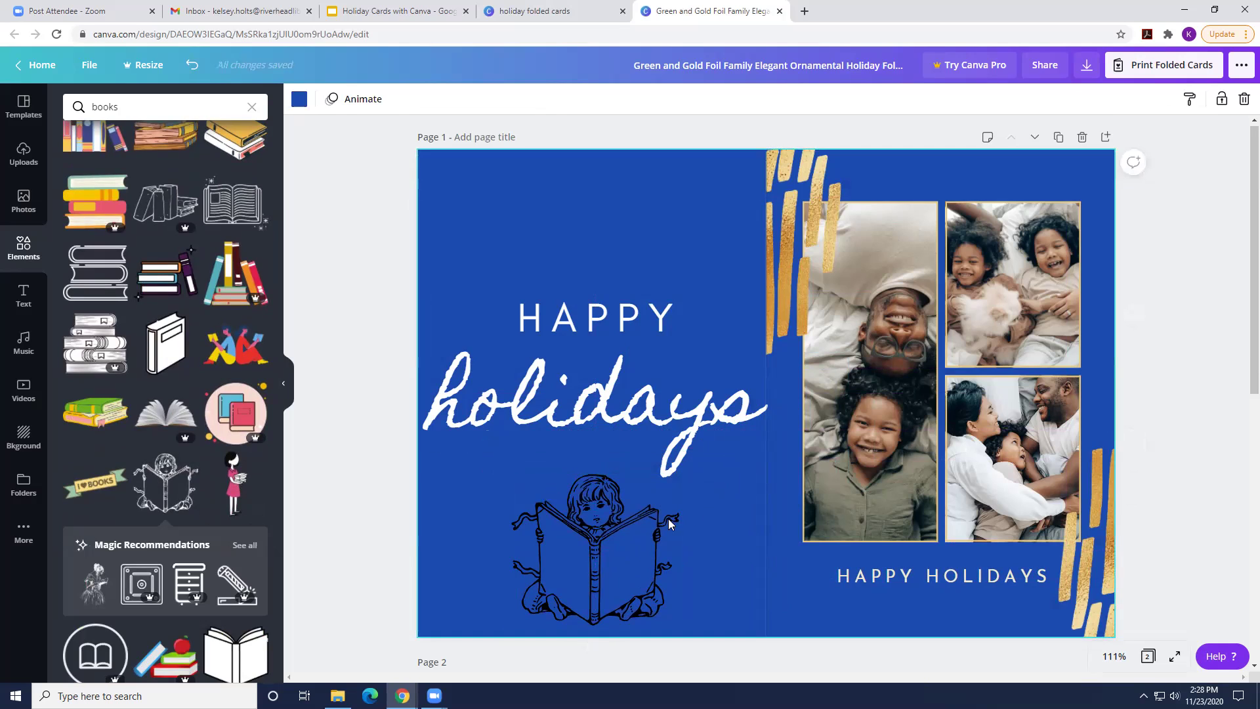
# - Try the gold document color on the reading-child drawing, and settle on the cream document color
pyautogui.click(622, 519)
pyautogui.click(299, 99)
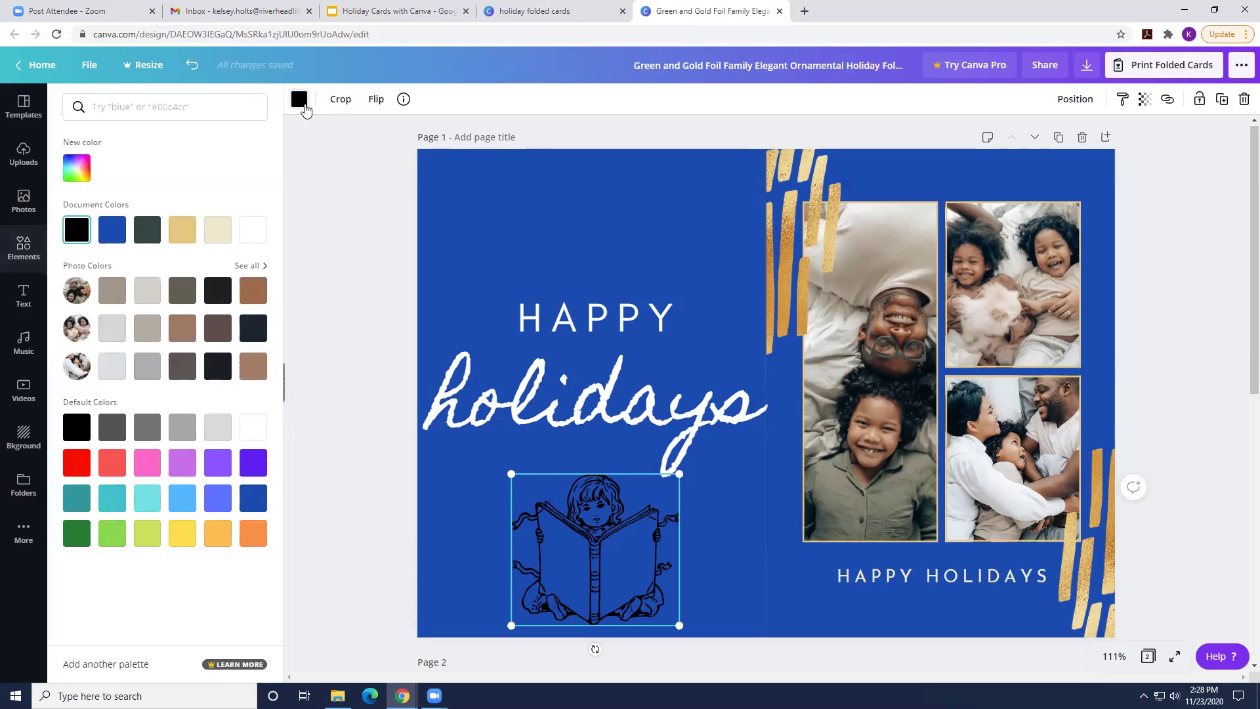
pyautogui.click(185, 238)
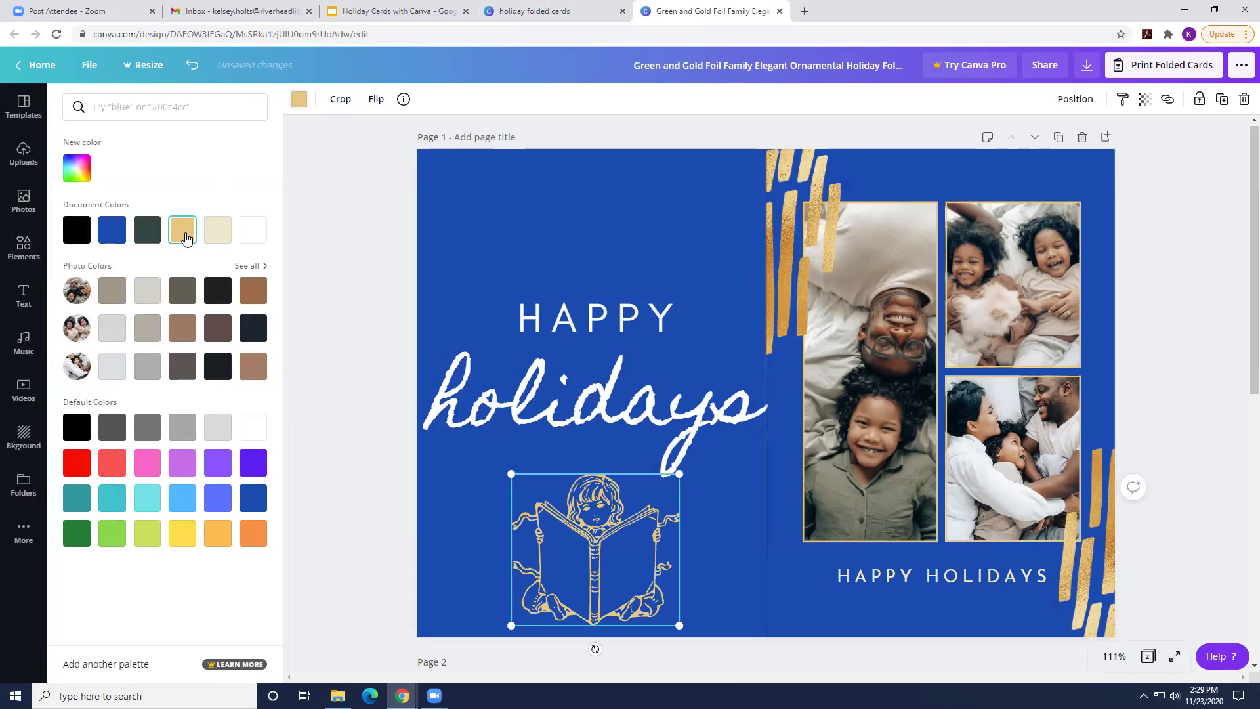
pyautogui.click(217, 232)
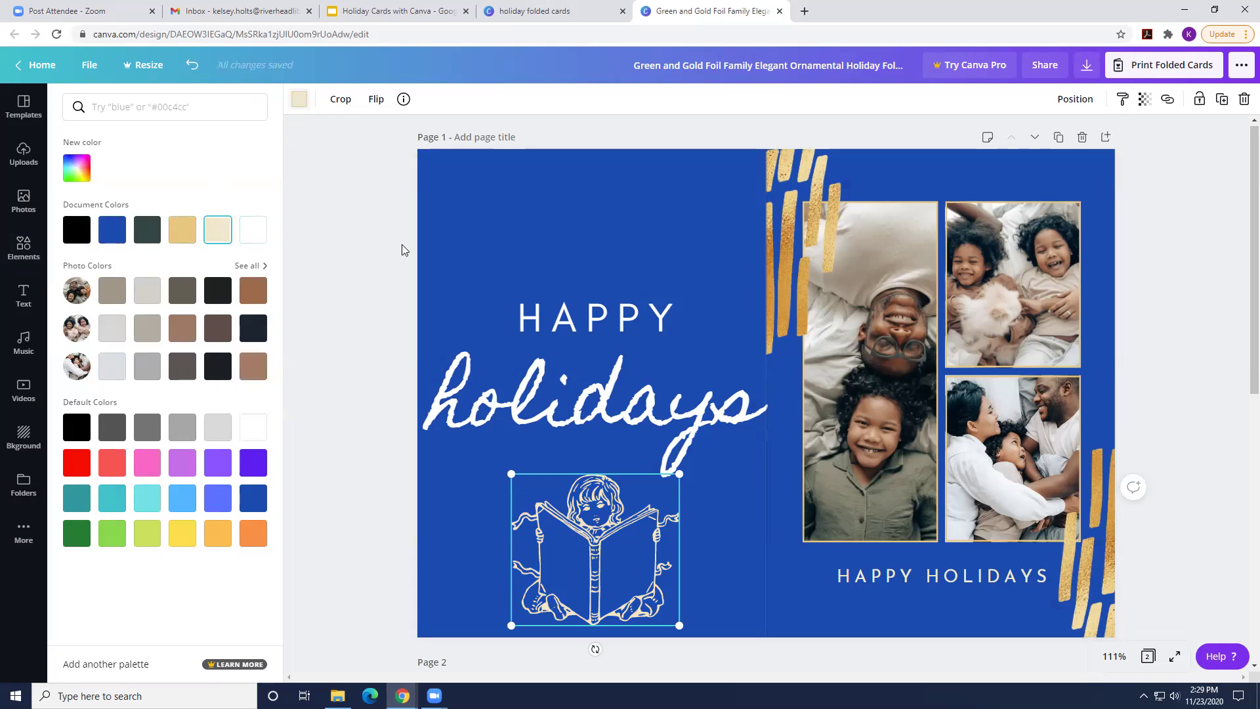
pyautogui.press('Escape')
pyautogui.click(559, 257)
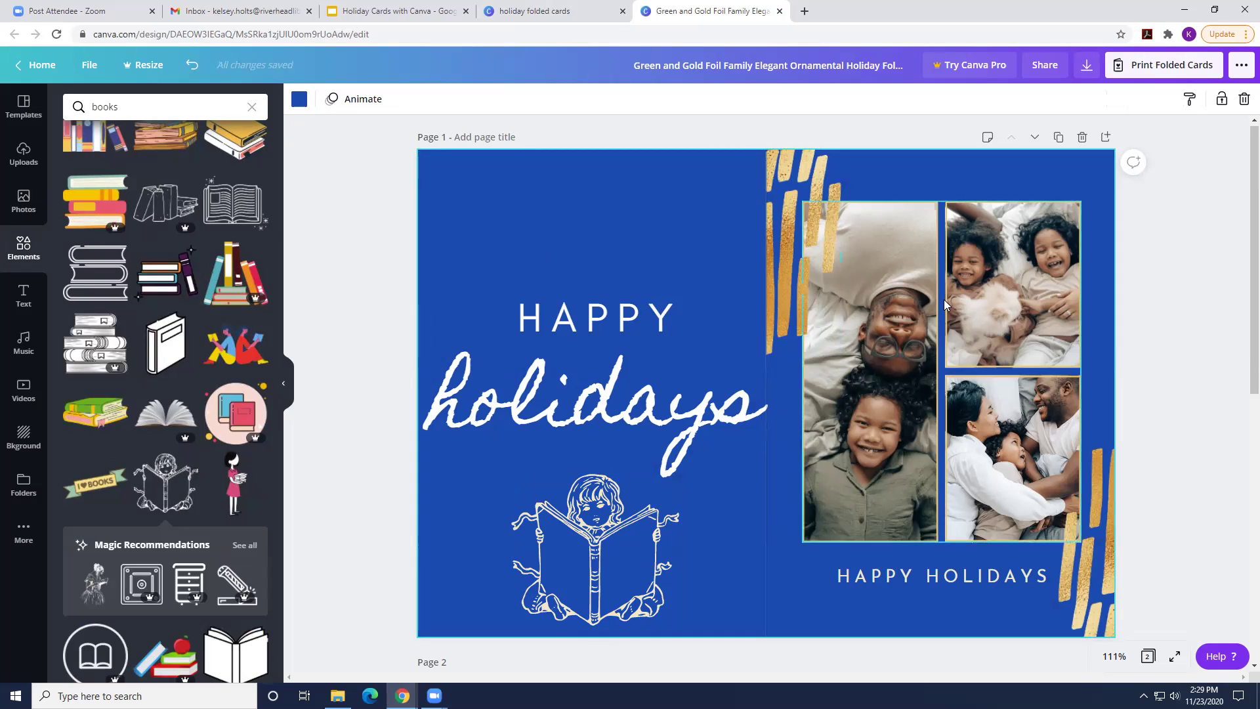
# - Delete the gold frame around the tall photo and remove that photo's image, keeping the photo grid
pyautogui.click(890, 413)
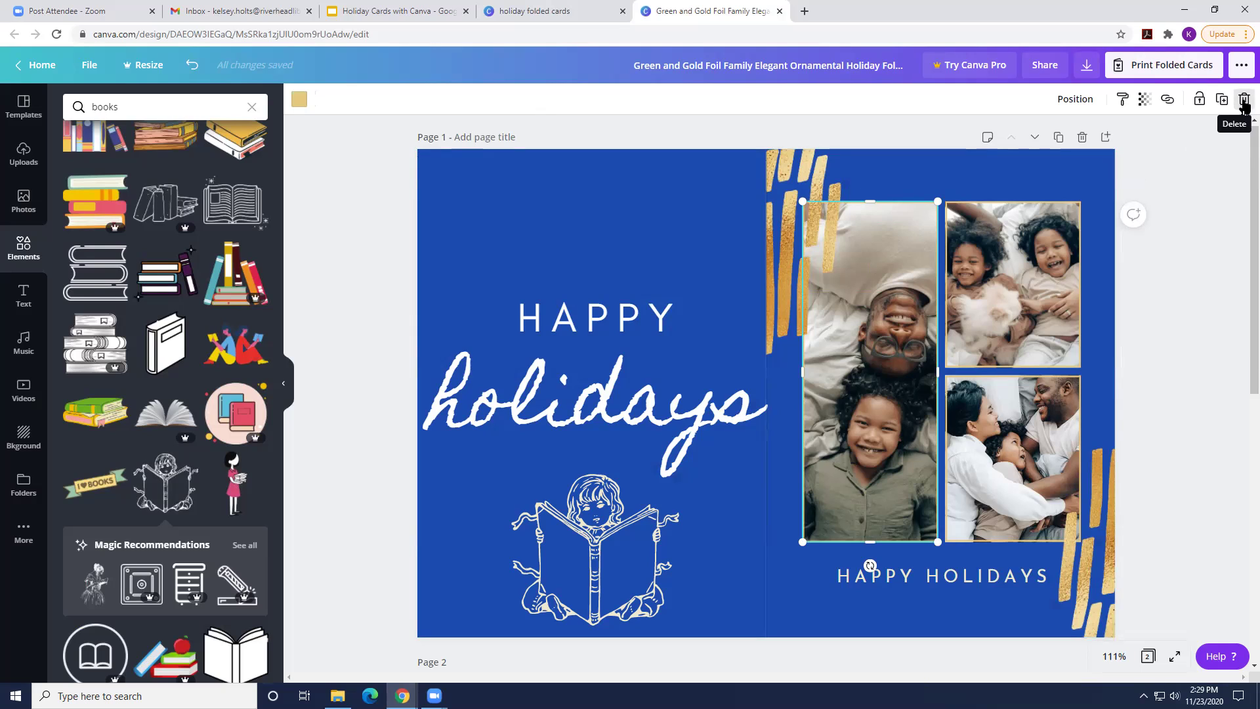
pyautogui.click(1243, 101)
pyautogui.click(870, 279)
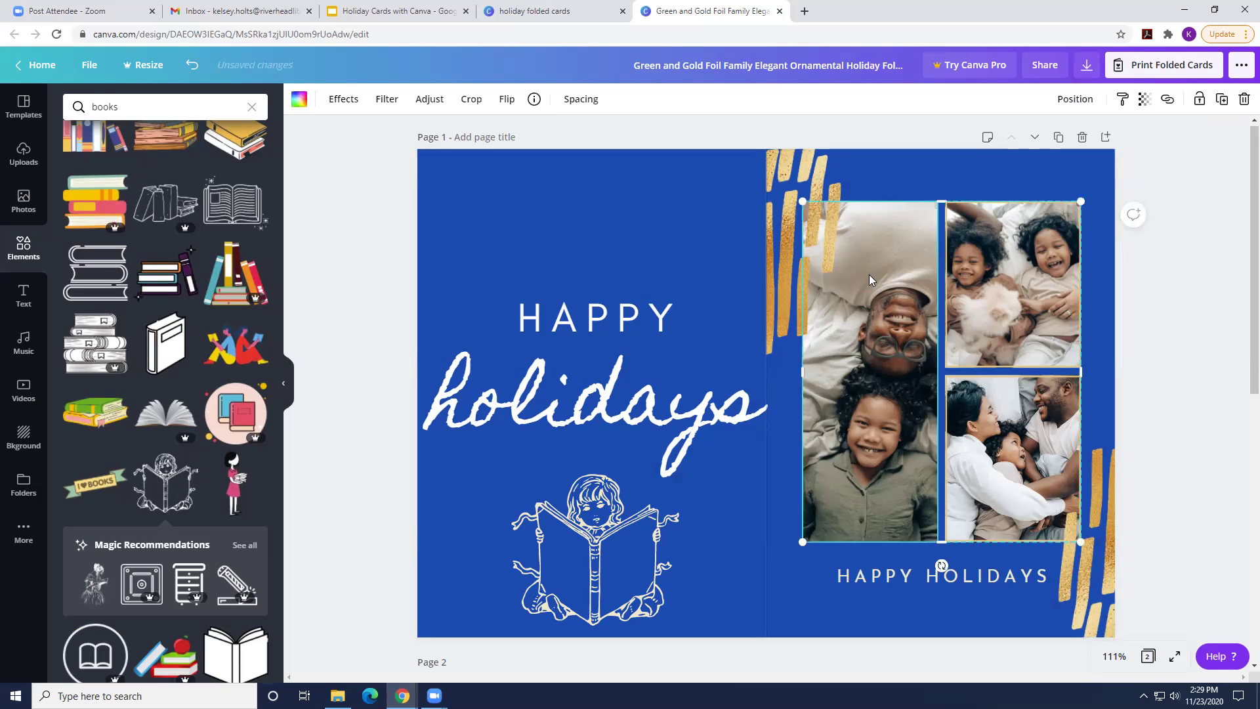
pyautogui.click(1244, 101)
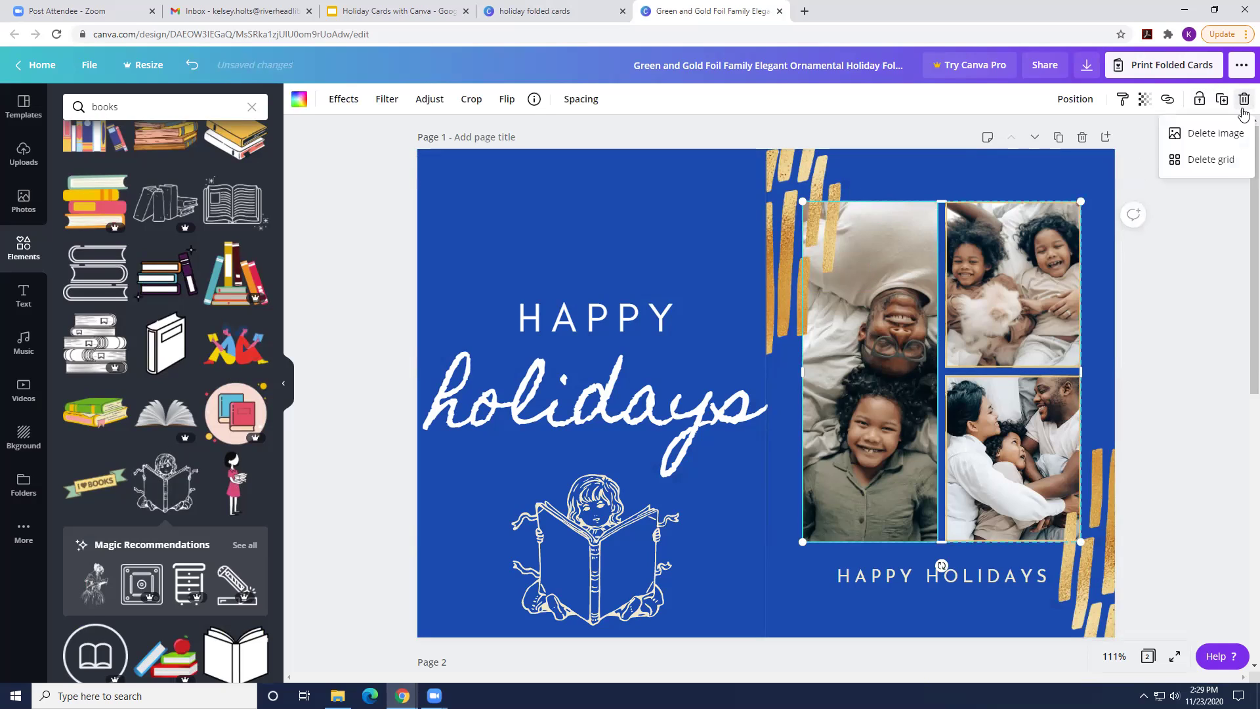
pyautogui.click(1213, 133)
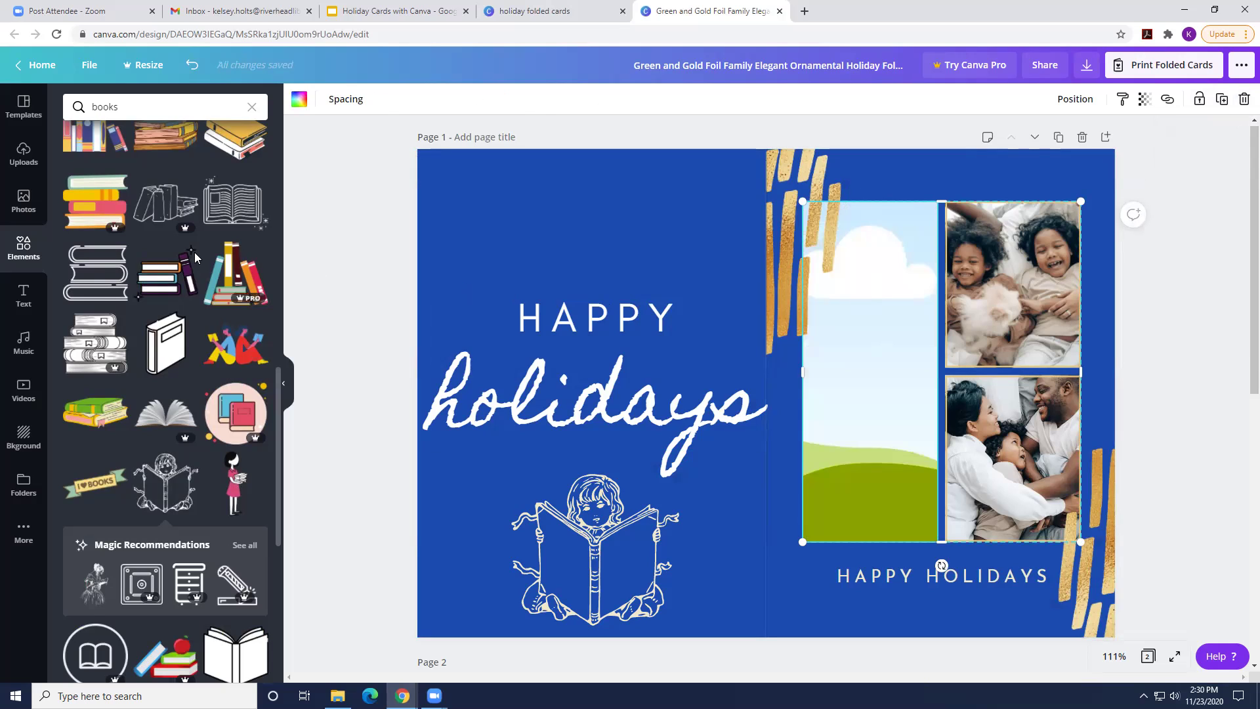
# - Upload the "riverhead library" picture from the computer's Desktop folder
pyautogui.click(23, 158)
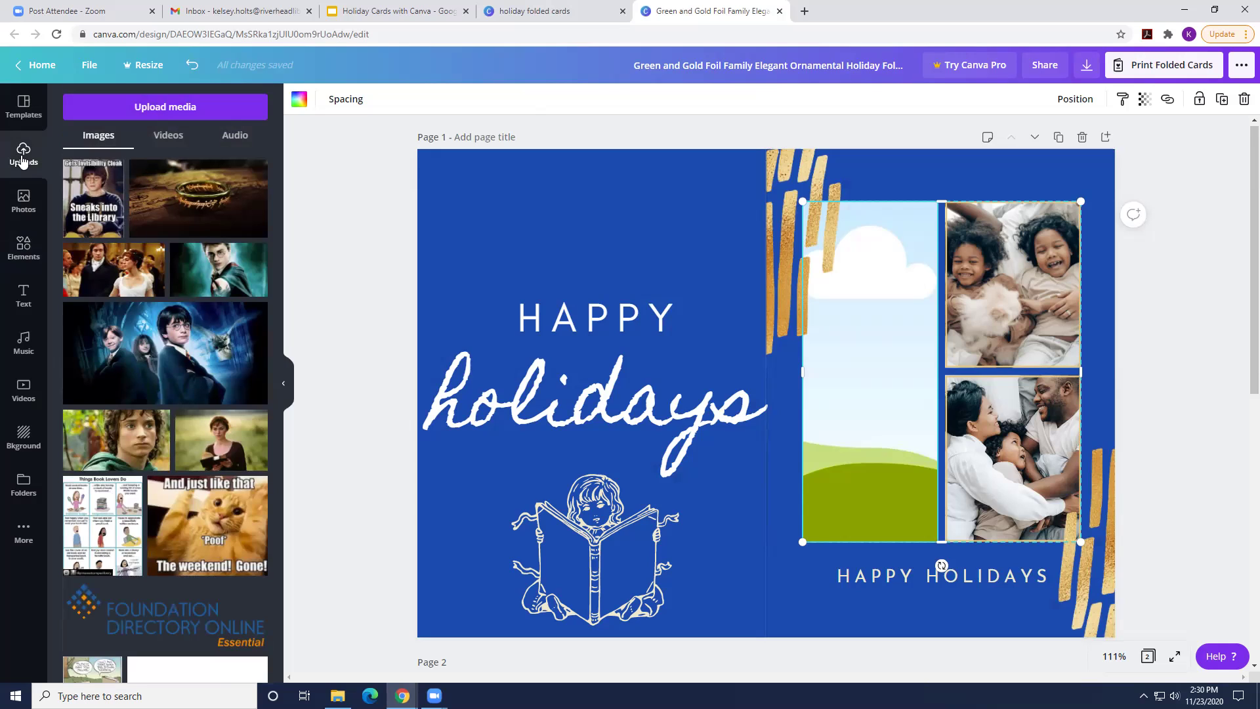
pyautogui.click(129, 111)
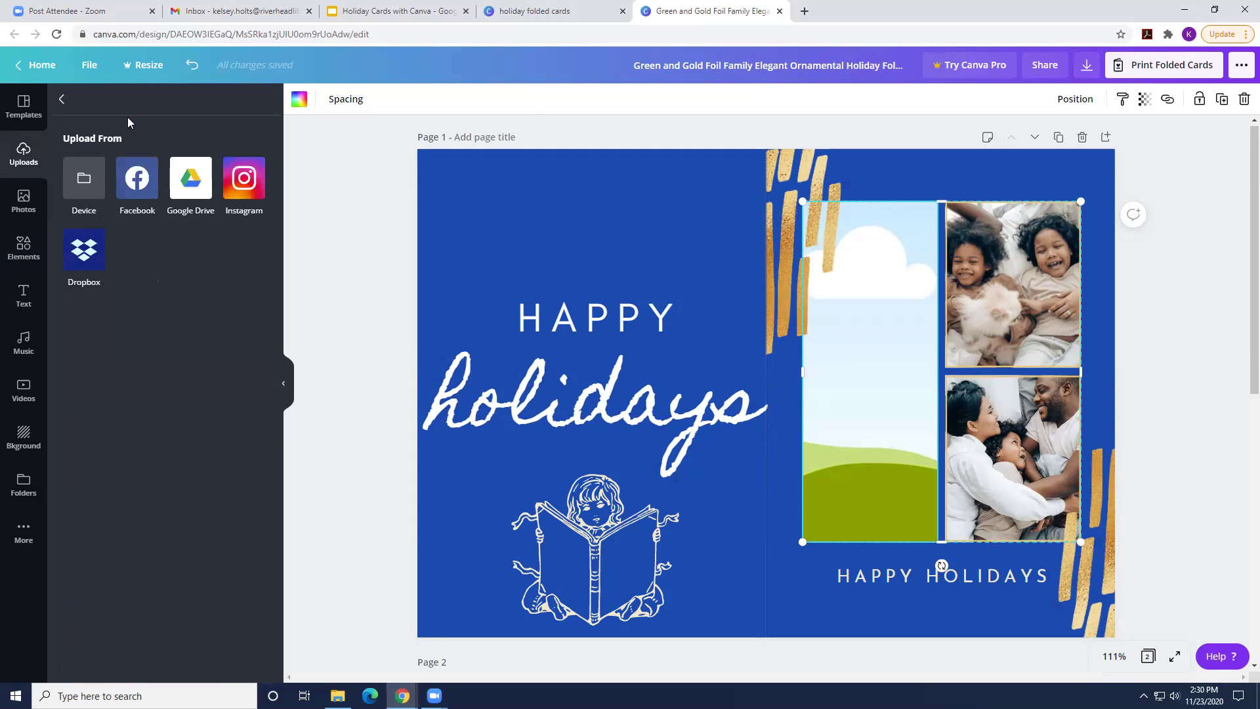
pyautogui.click(89, 182)
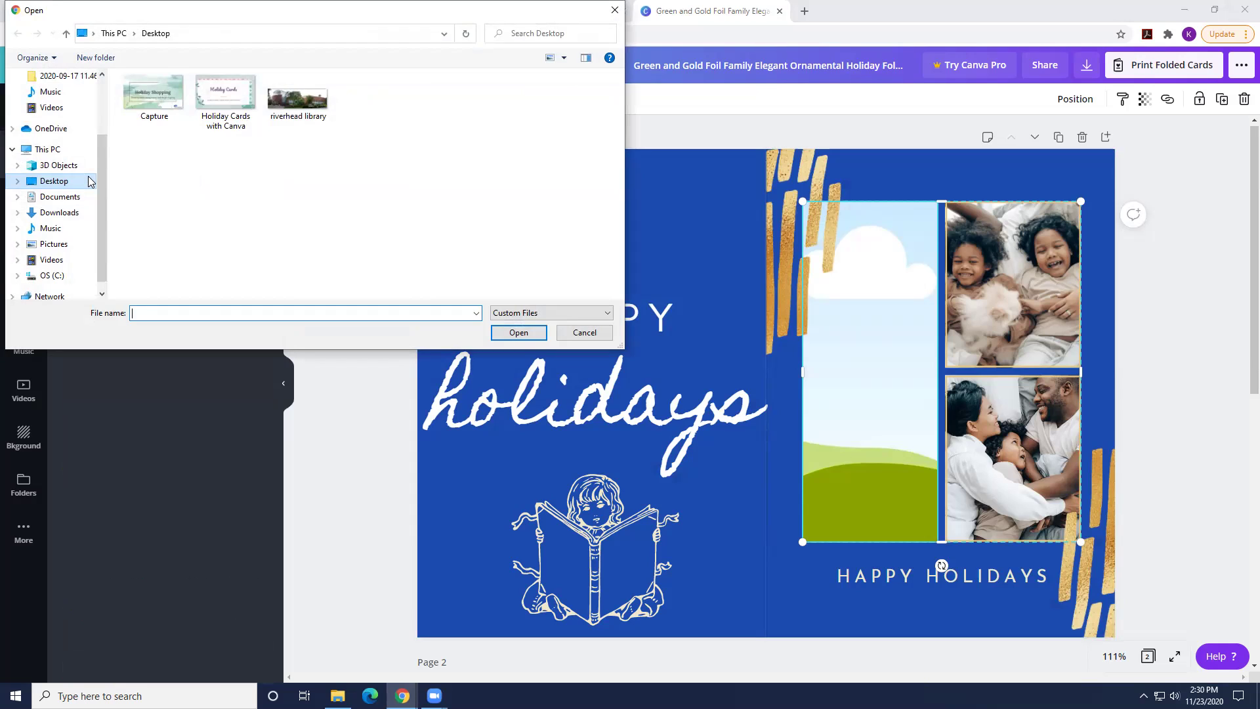
pyautogui.click(325, 105)
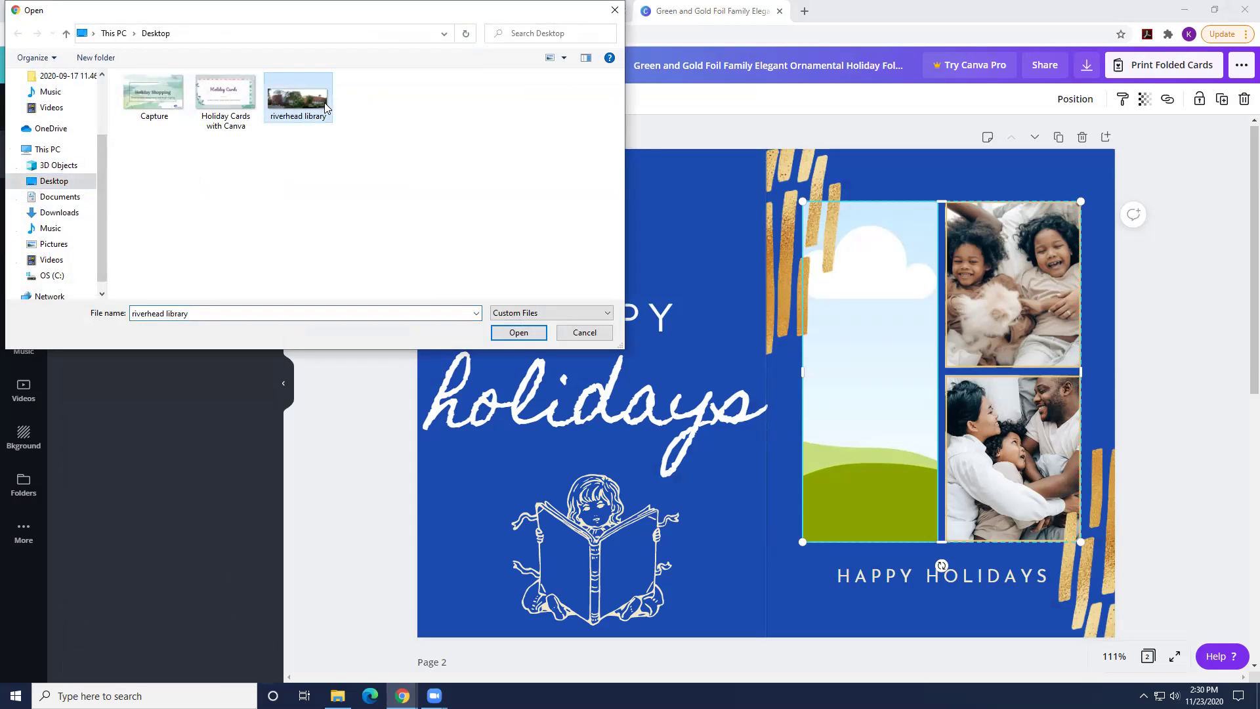
pyautogui.click(513, 338)
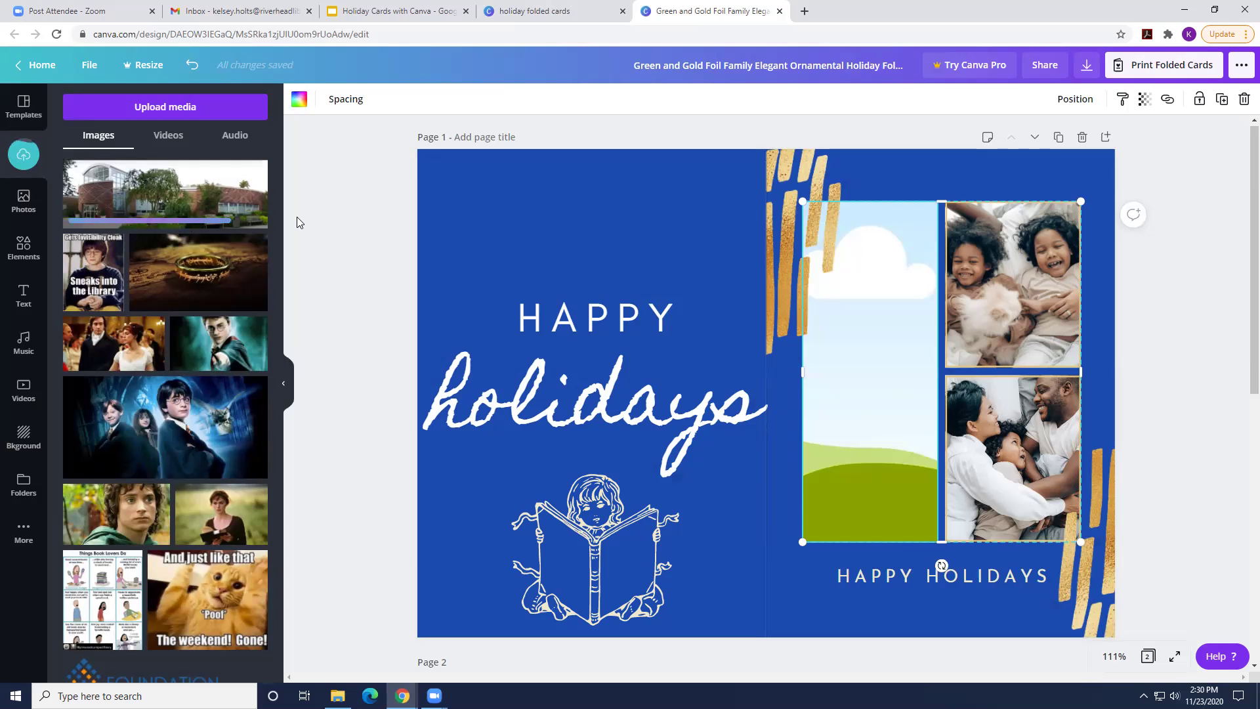
# - Fill the empty tall grid cell with the uploaded library picture and reposition it to show the building's brick entrance
pyautogui.moveTo(177, 207)
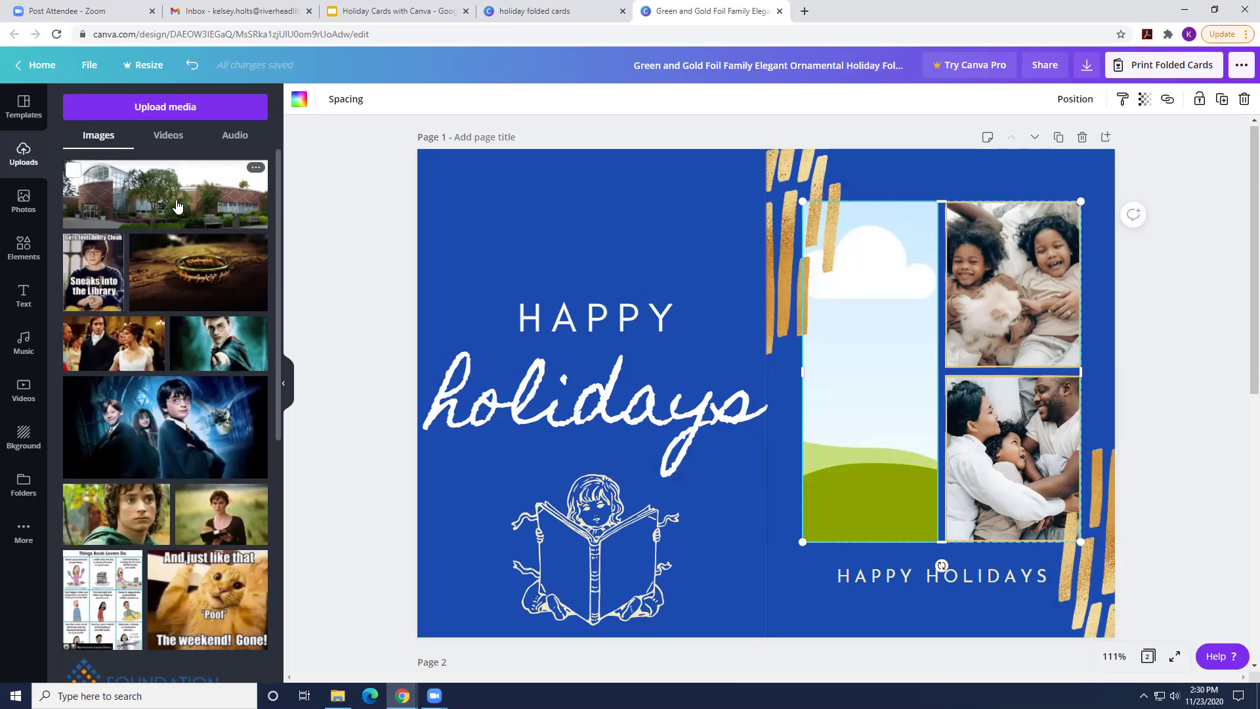
pyautogui.moveTo(177, 207); pyautogui.dragTo(804, 310)
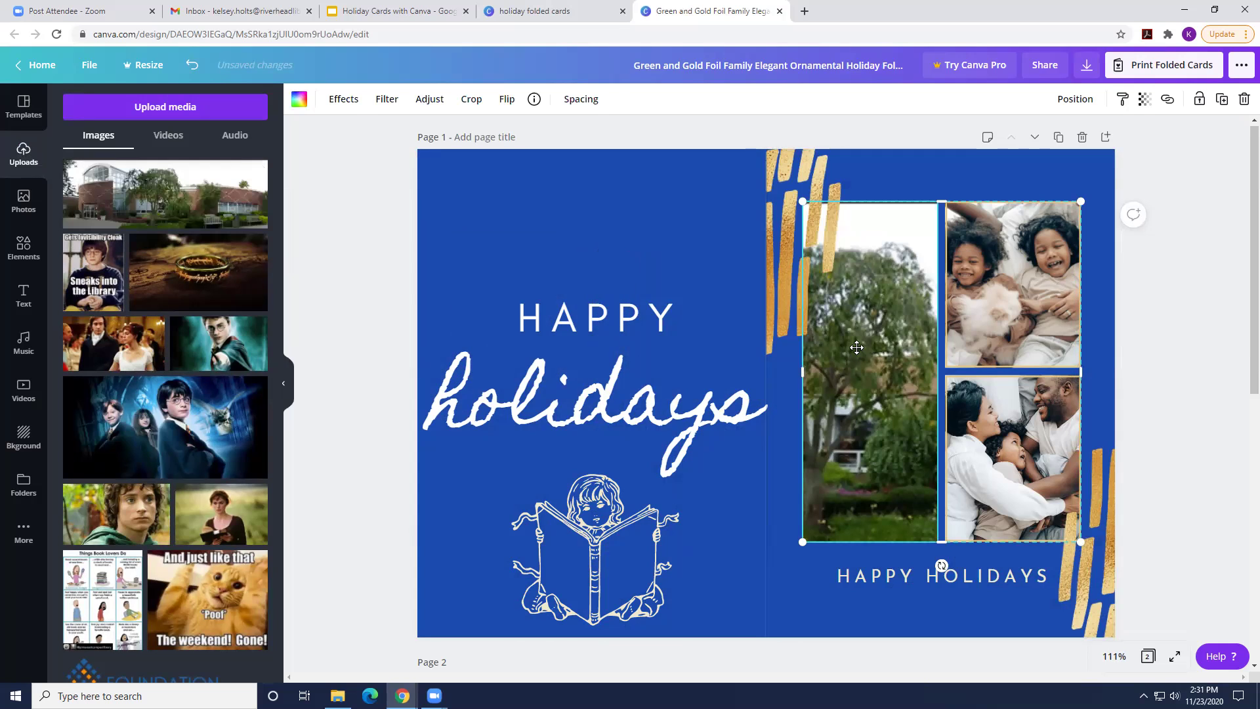
pyautogui.doubleClick(857, 347)
pyautogui.moveTo(857, 347); pyautogui.dragTo(1222, 378)
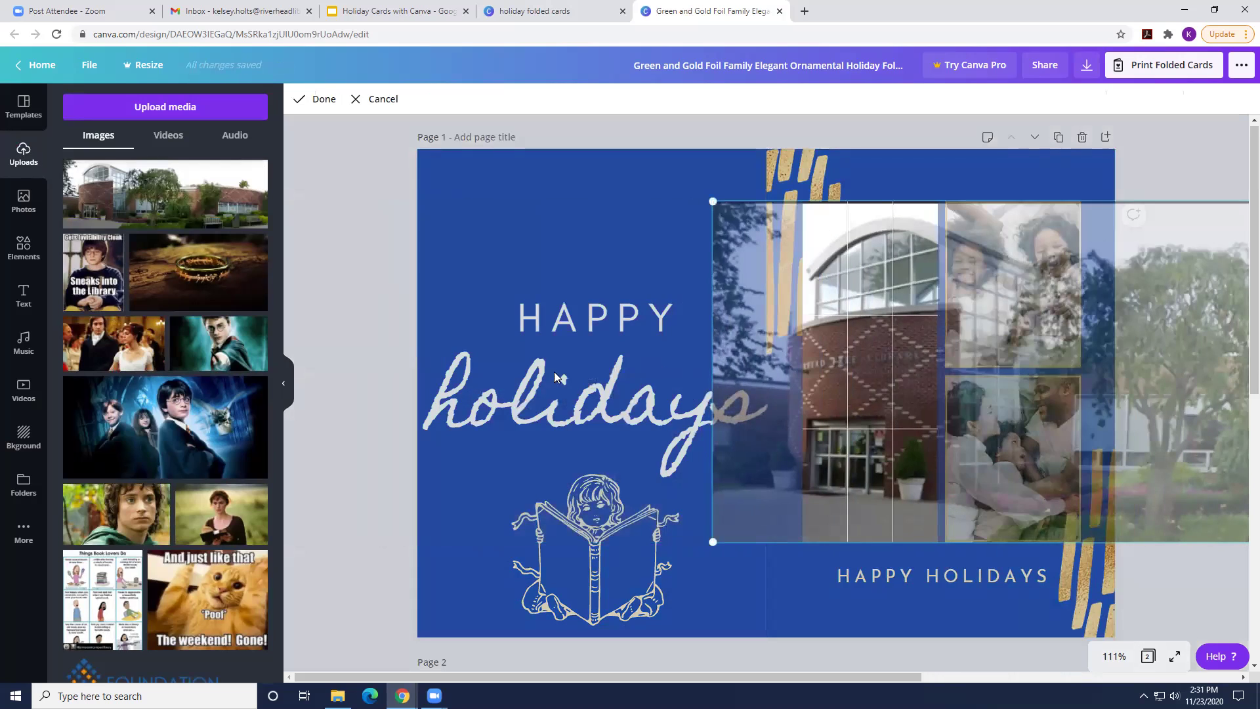
pyautogui.moveTo(908, 351); pyautogui.dragTo(914, 396)
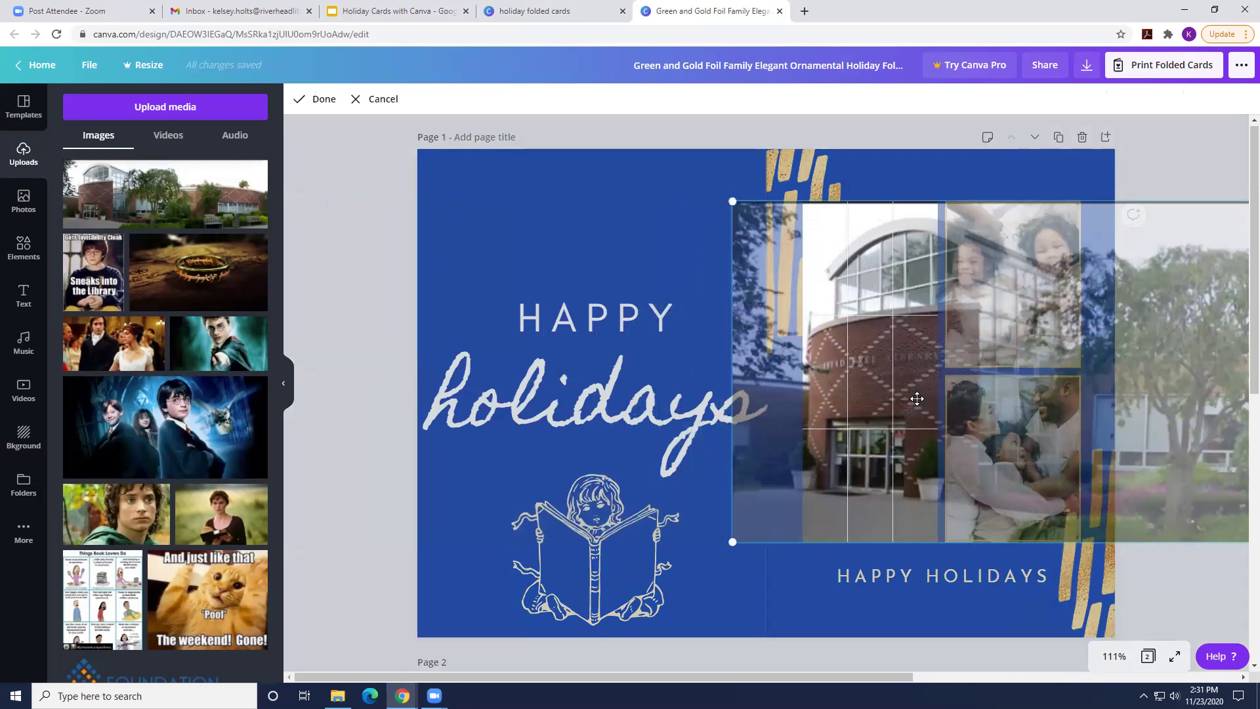
pyautogui.click(306, 102)
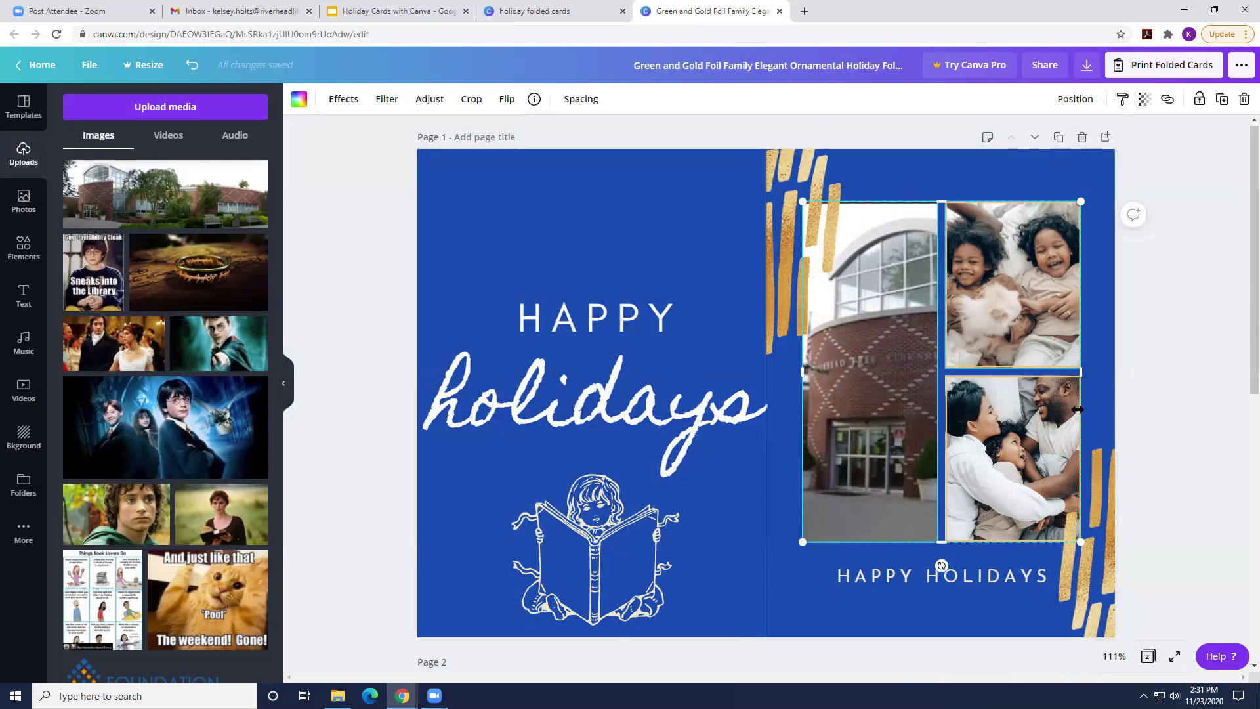
# - Delete the gold frame around the photo of the two children and remove its image, keeping the photo grid
pyautogui.click(1036, 421)
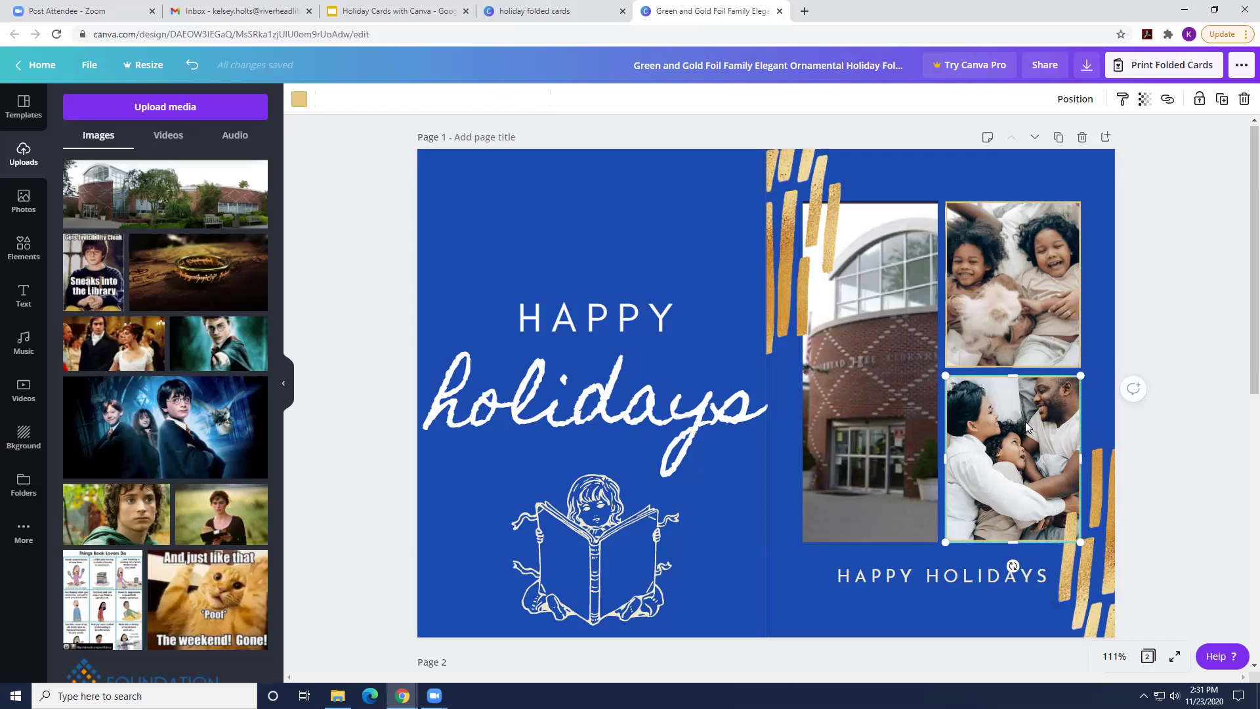
pyautogui.click(1034, 348)
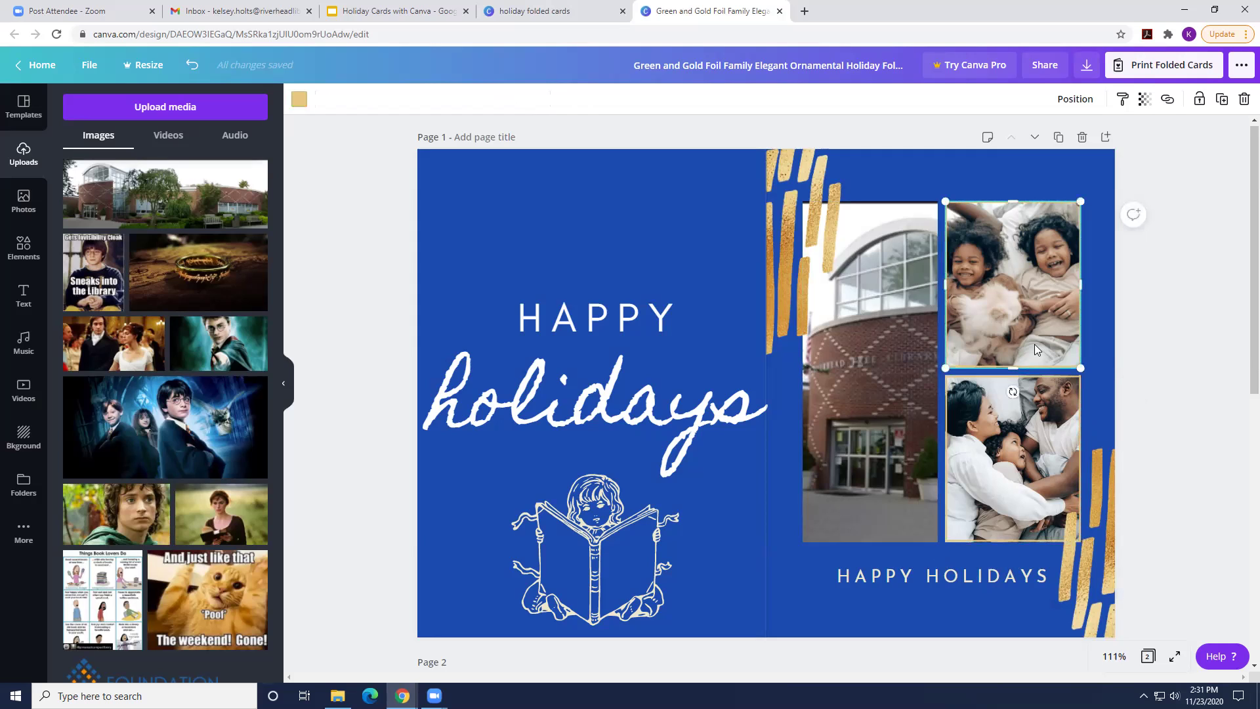
pyautogui.click(1244, 105)
pyautogui.click(1043, 270)
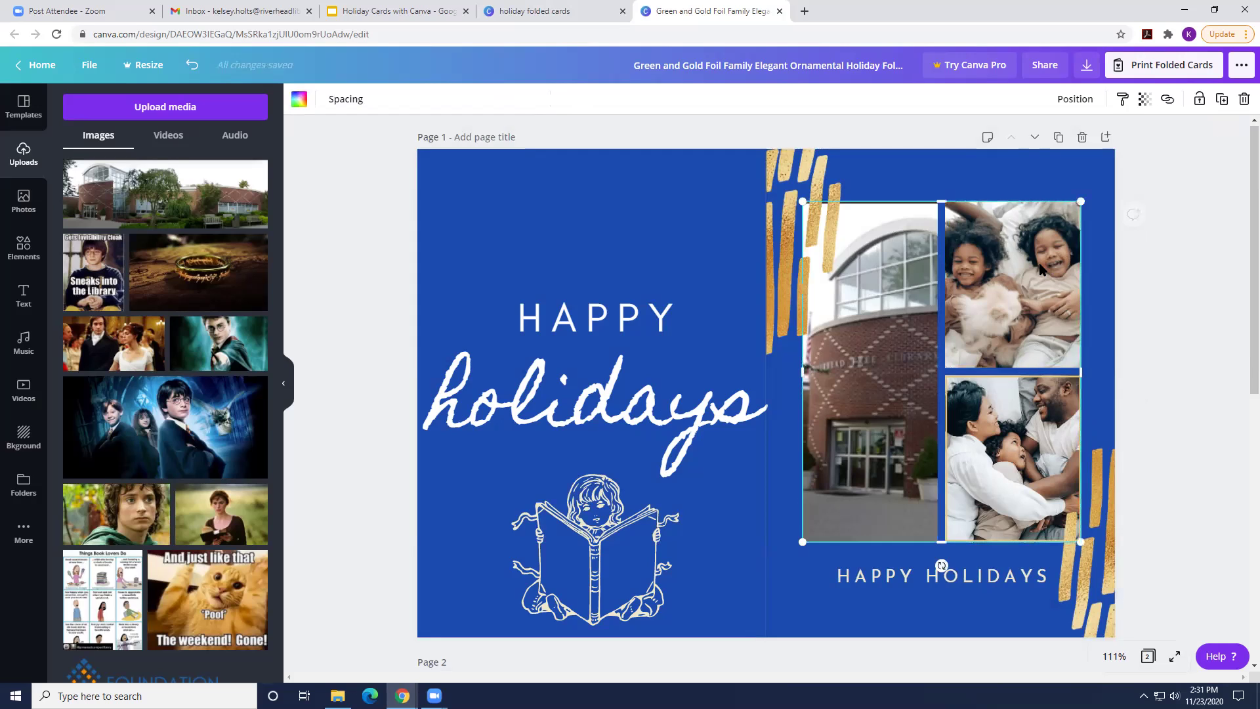
pyautogui.click(1243, 104)
pyautogui.click(1239, 129)
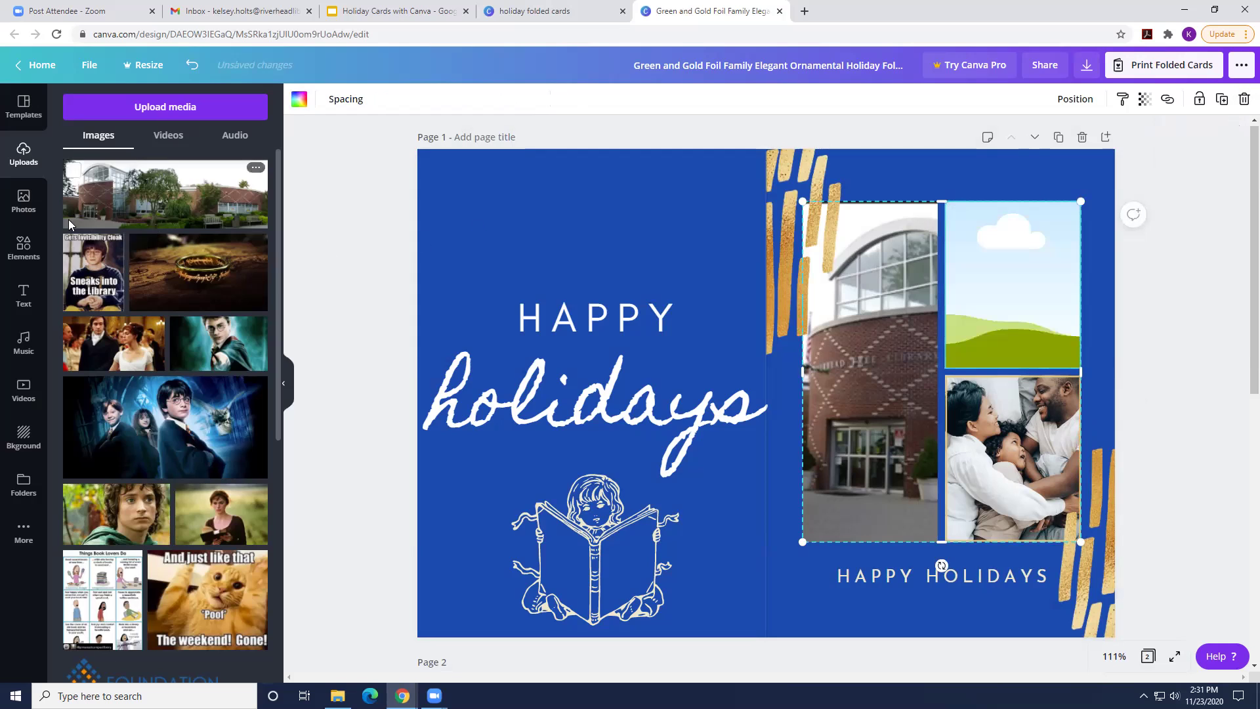
# - Search the photo library for "holidays" and fill the empty grid cell with the free photo of the framed "Happy Holidays" sign
pyautogui.click(37, 216)
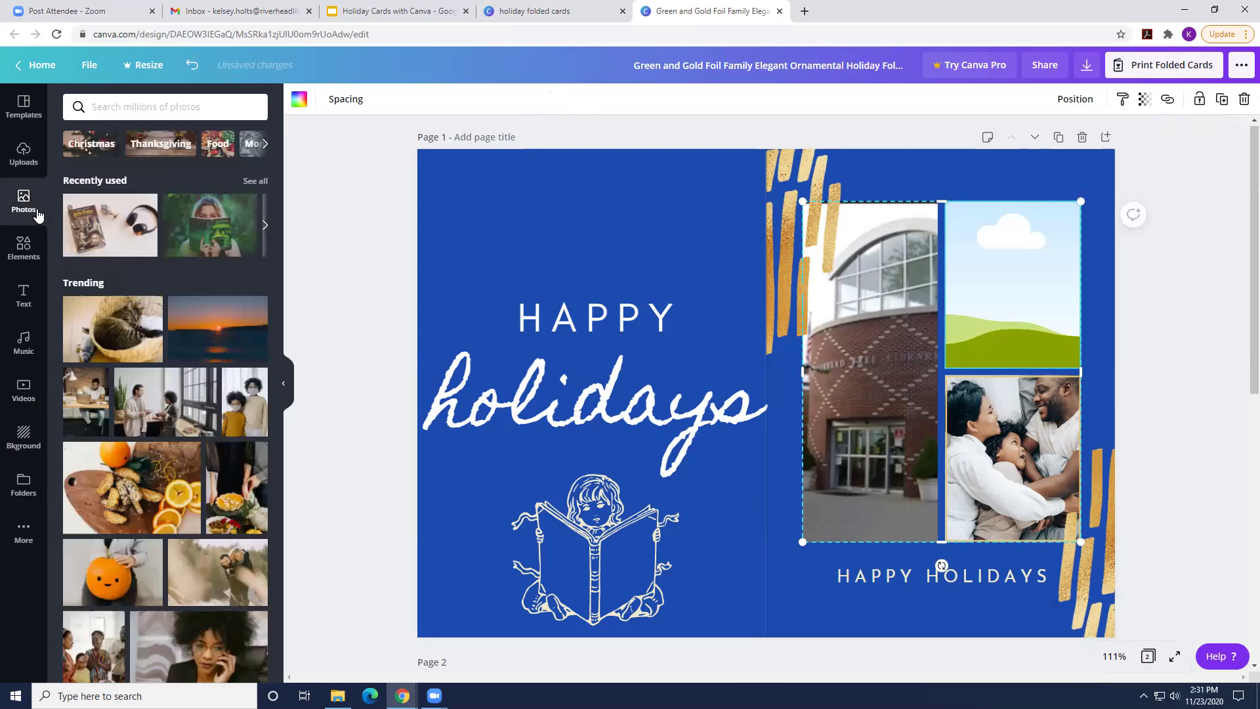
pyautogui.click(152, 100)
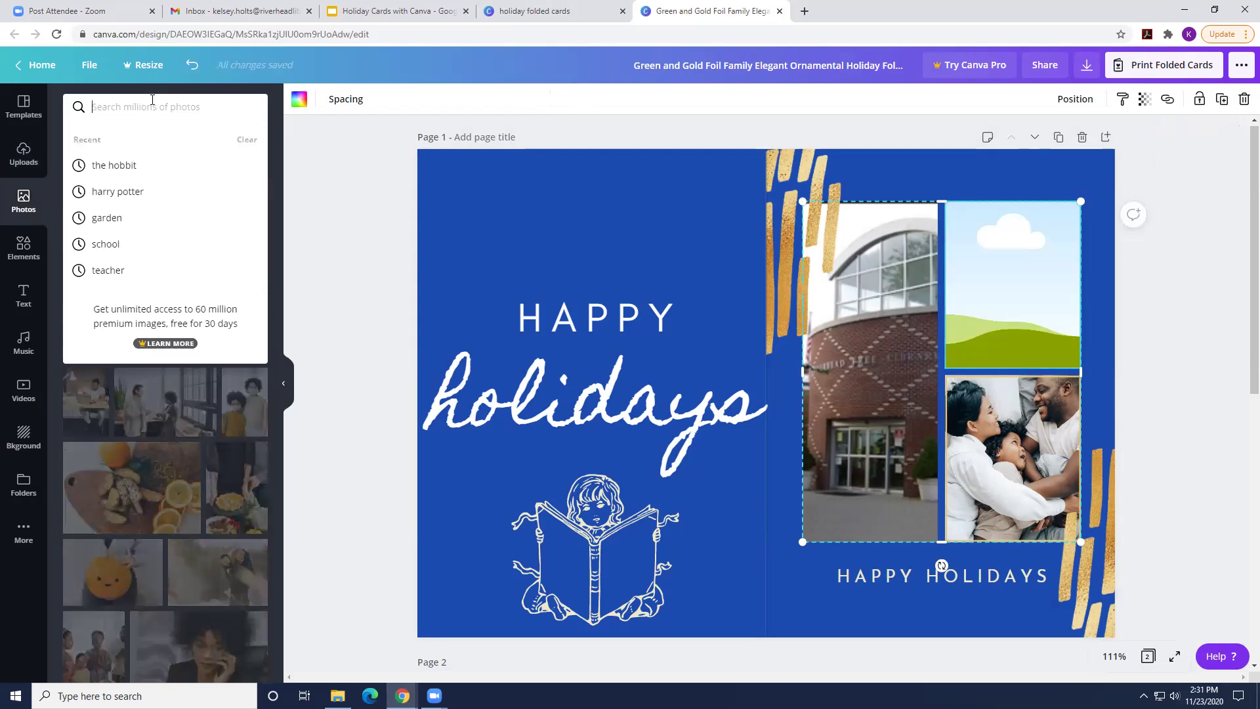
pyautogui.write('holidays')
pyautogui.press('Return')
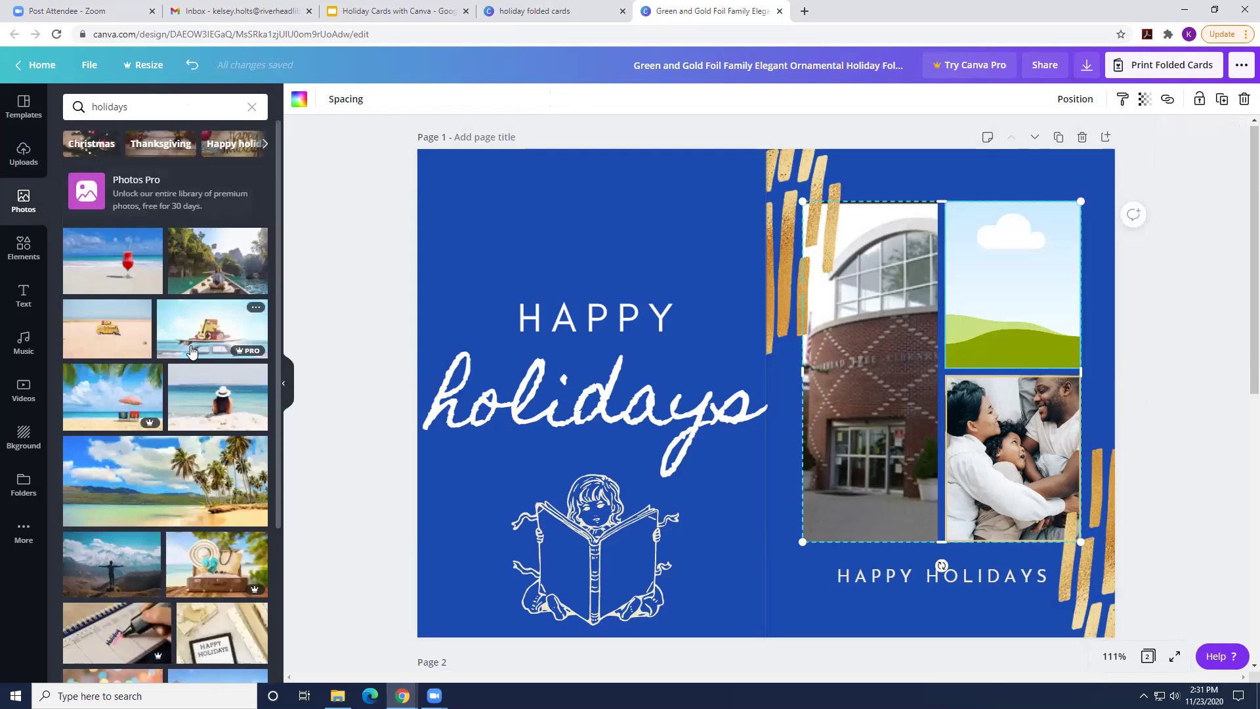
pyautogui.scroll(-1, 191, 353)
pyautogui.scroll(-4, 191, 353)
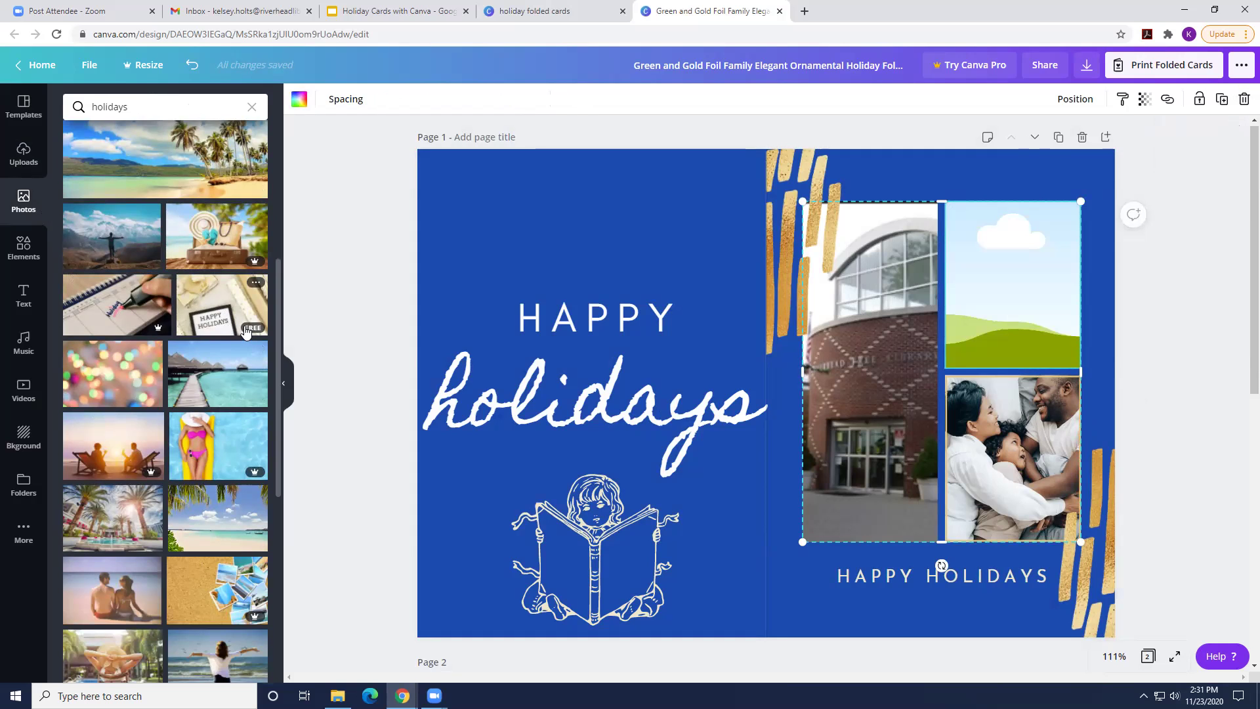
pyautogui.moveTo(217, 313); pyautogui.dragTo(1036, 299)
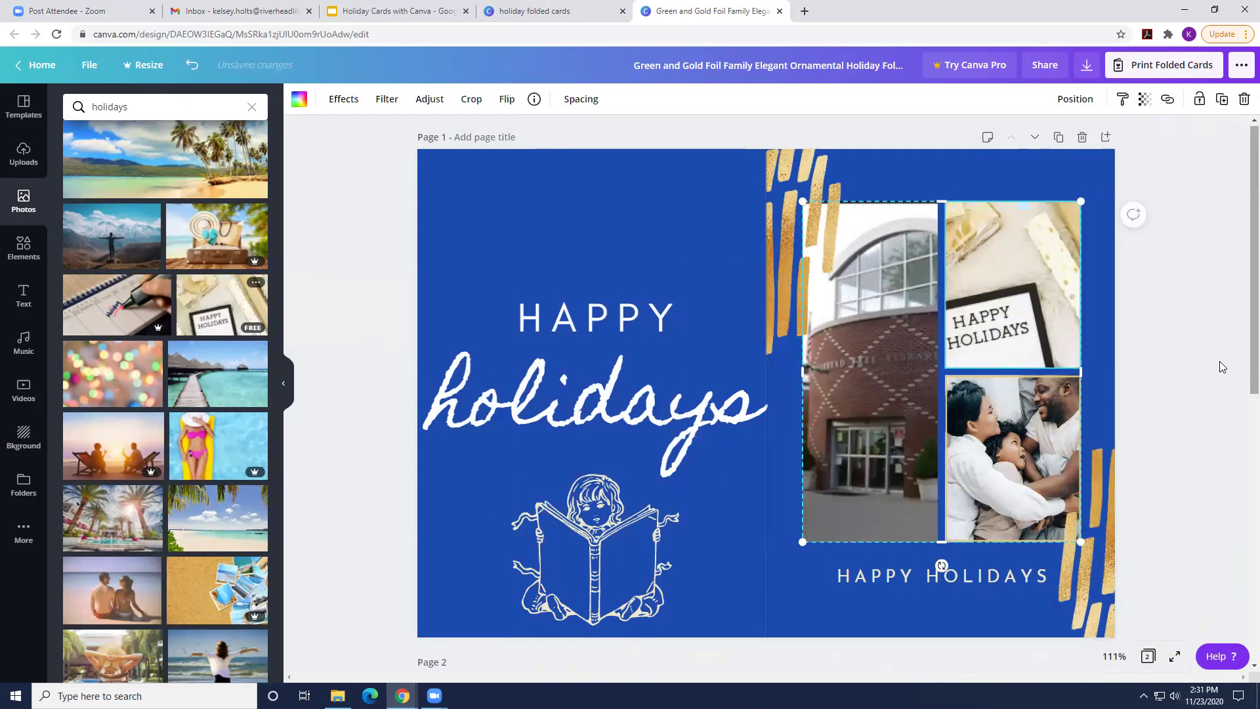
pyautogui.click(1198, 356)
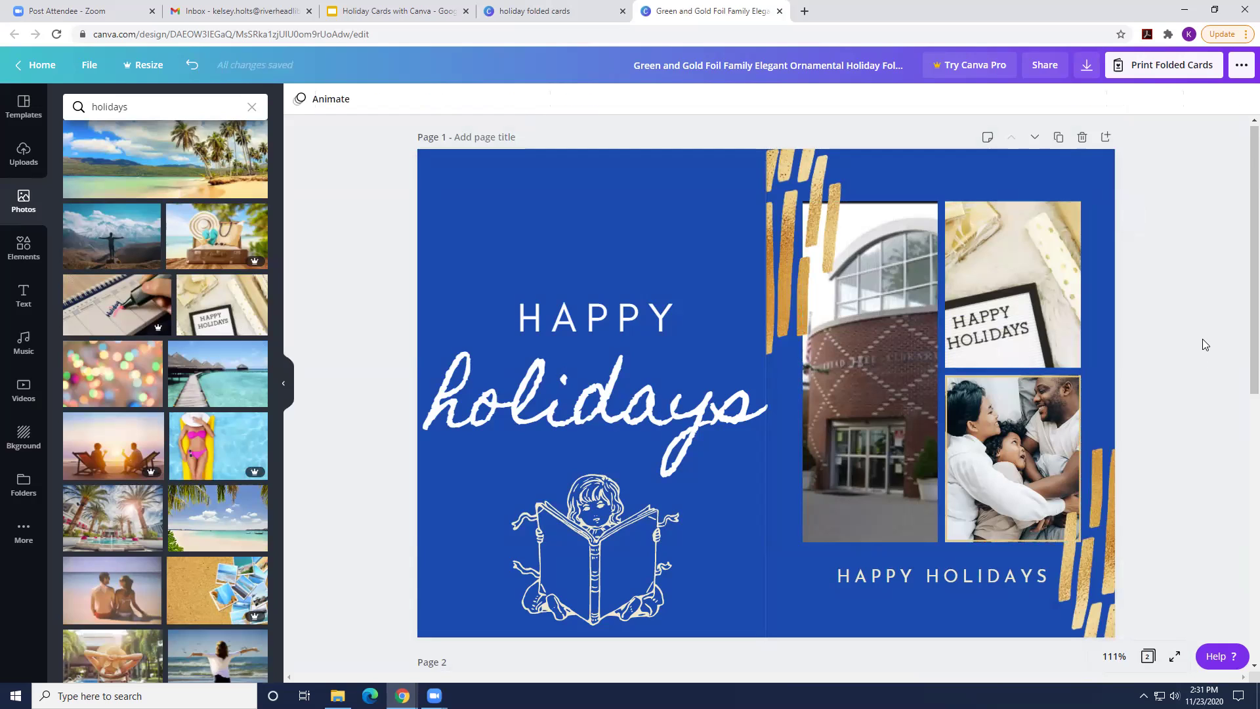
# - Delete page 2 with the "May you and your family have a joyous holiday." message from the card
pyautogui.scroll(-3, 1203, 340)
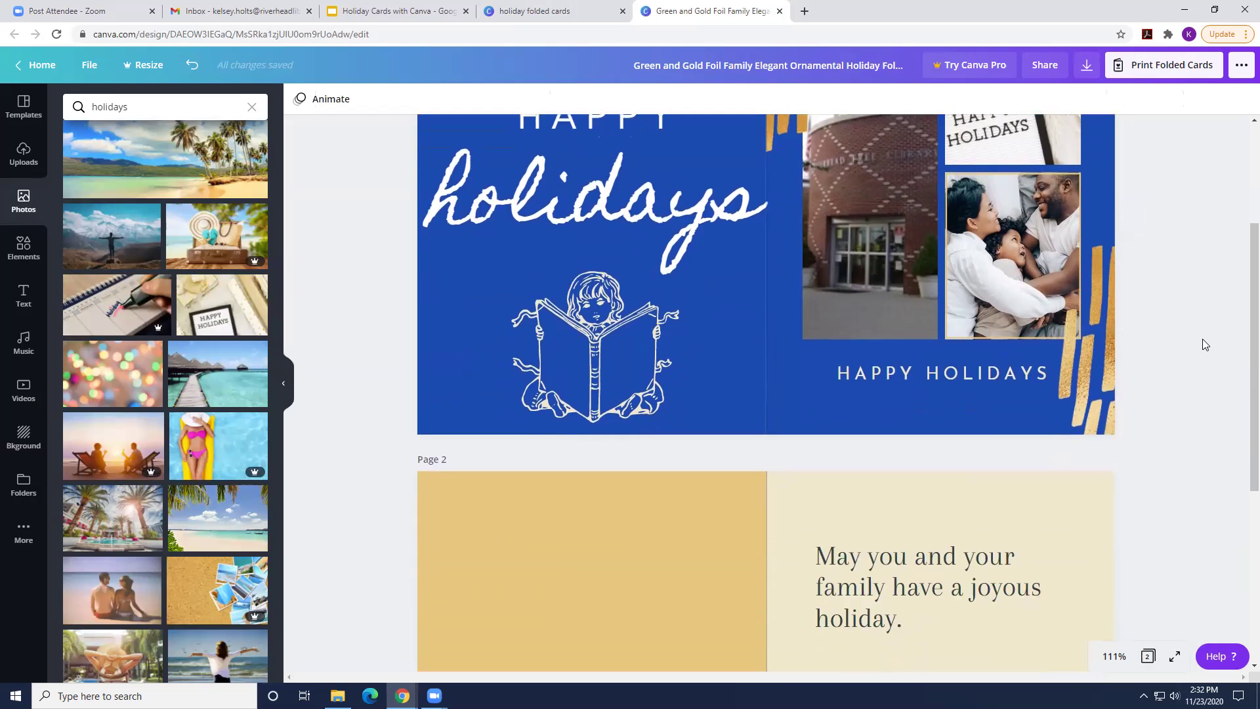
pyautogui.scroll(-2, 1202, 338)
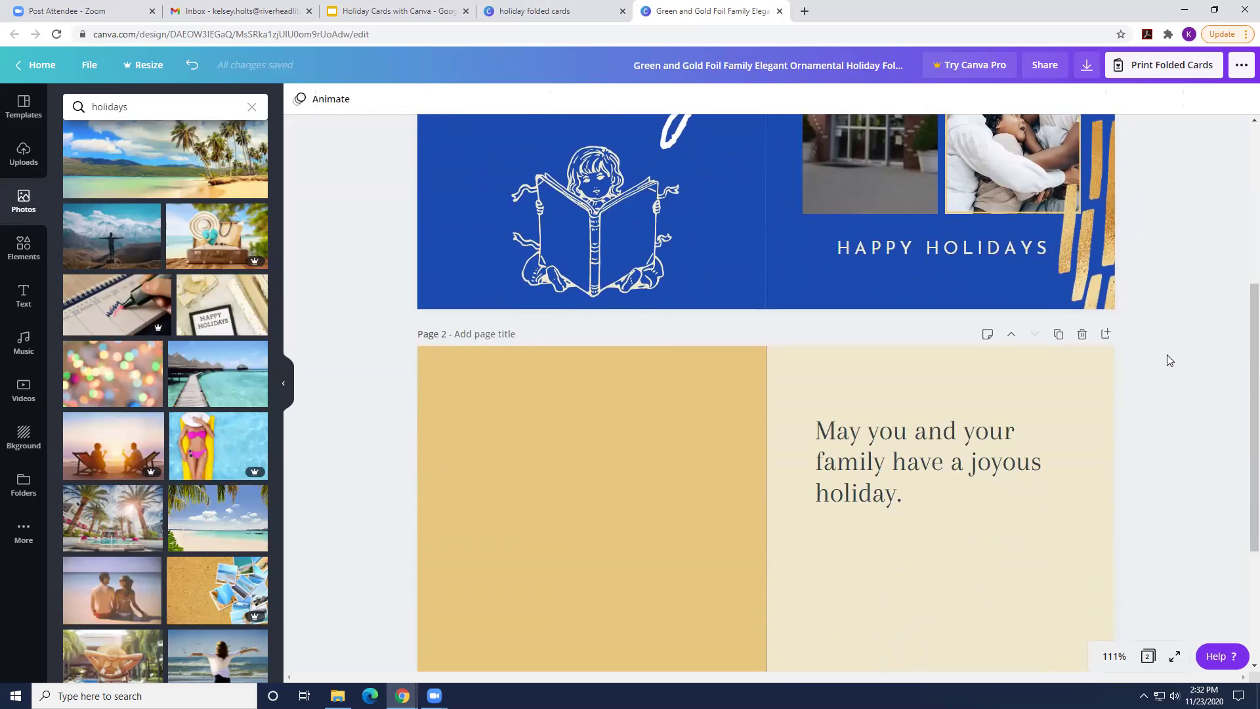
pyautogui.scroll(-1, 1151, 358)
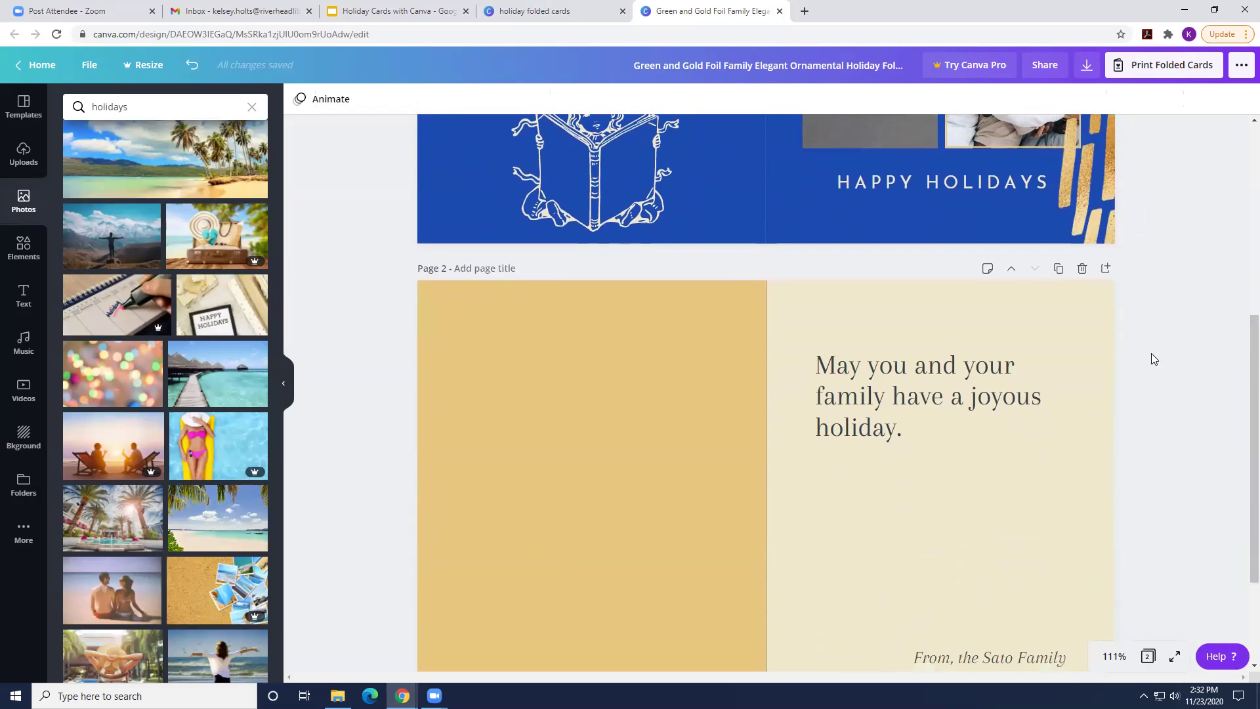
pyautogui.click(1080, 269)
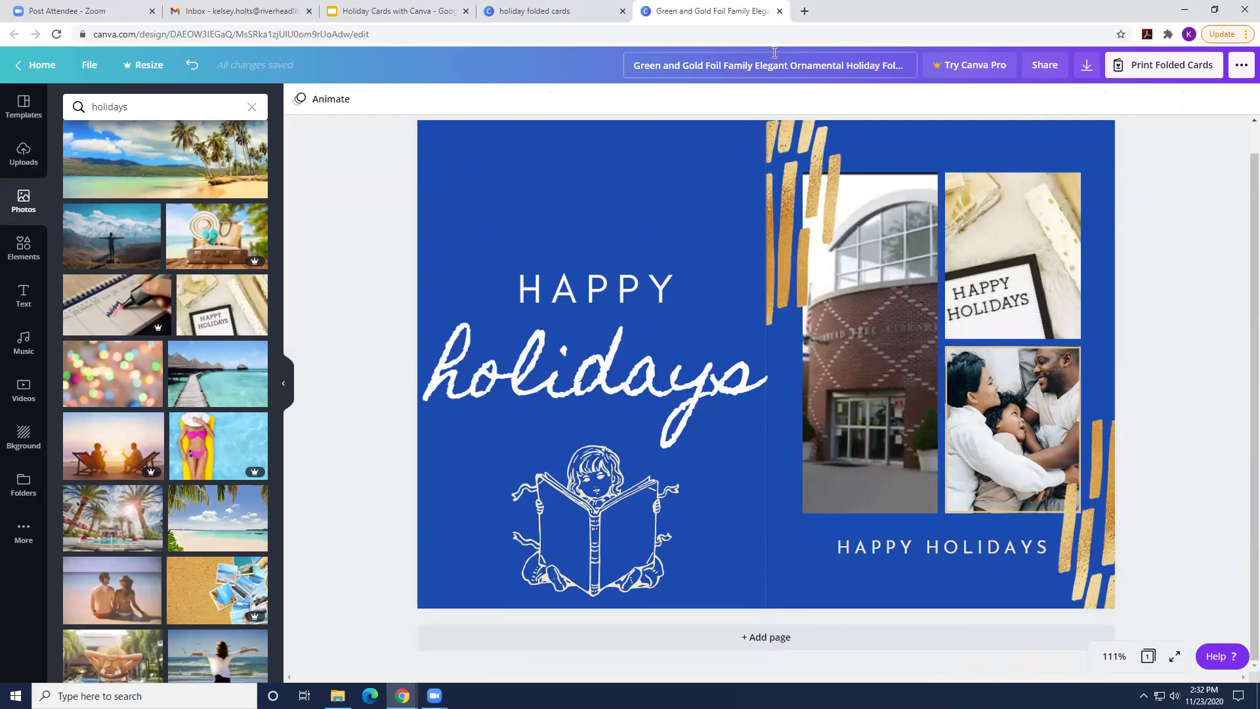
# - Rename the design as "Riverhead Free Library Holiday Card"
pyautogui.click(716, 71)
pyautogui.click(632, 65)
pyautogui.press('Delete')
pyautogui.press('Delete')
pyautogui.press('Delete')
pyautogui.press('Delete')
pyautogui.press('Delete')
pyautogui.press('Delete')
pyautogui.press('Delete')
pyautogui.press('Delete')
pyautogui.press('Delete')
pyautogui.press('Delete')
pyautogui.press('Delete')
pyautogui.press('Delete')
pyautogui.press('Delete')
pyautogui.press('Delete')
pyautogui.press('Delete')
pyautogui.press('Delete')
pyautogui.press('Delete')
pyautogui.press('Delete')
pyautogui.press('Delete')
pyautogui.press('Delete')
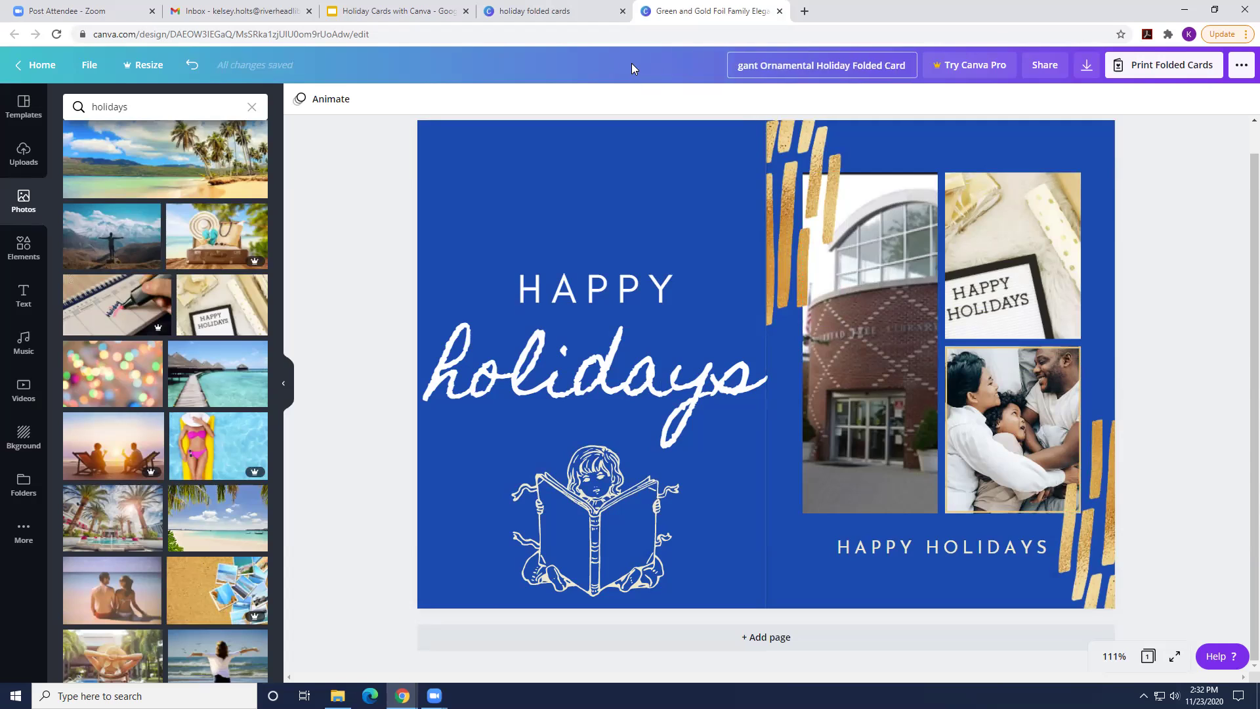
pyautogui.press('Delete')
pyautogui.press('Delete')
pyautogui.press('Delete')
pyautogui.press('Delete')
pyautogui.press('Delete')
pyautogui.press('Delete')
pyautogui.press('Delete')
pyautogui.press('Delete')
pyautogui.press('Delete')
pyautogui.press('Delete')
pyautogui.press('Delete')
pyautogui.press('Delete')
pyautogui.press('Delete')
pyautogui.press('Delete')
pyautogui.press('Delete')
pyautogui.press('Delete')
pyautogui.press('Delete')
pyautogui.press('Delete')
pyautogui.press('Delete')
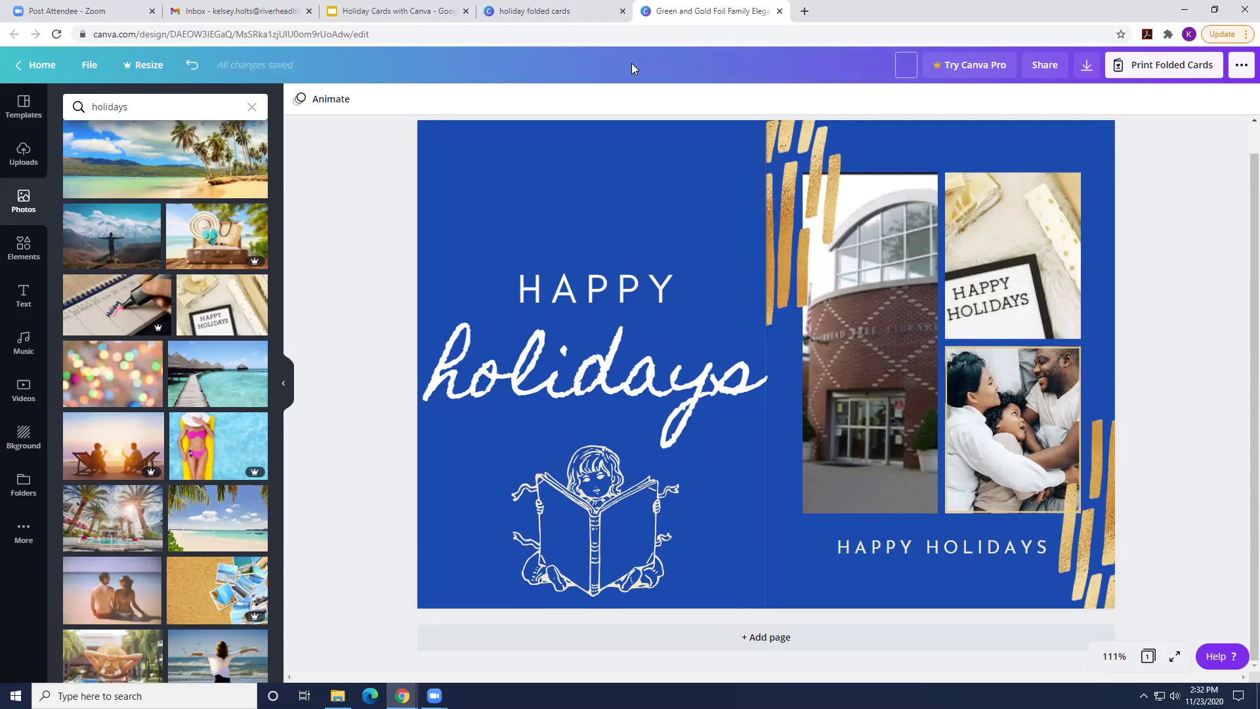
pyautogui.write('Riverhead Free Library Holiday Card')
pyautogui.press('Return')
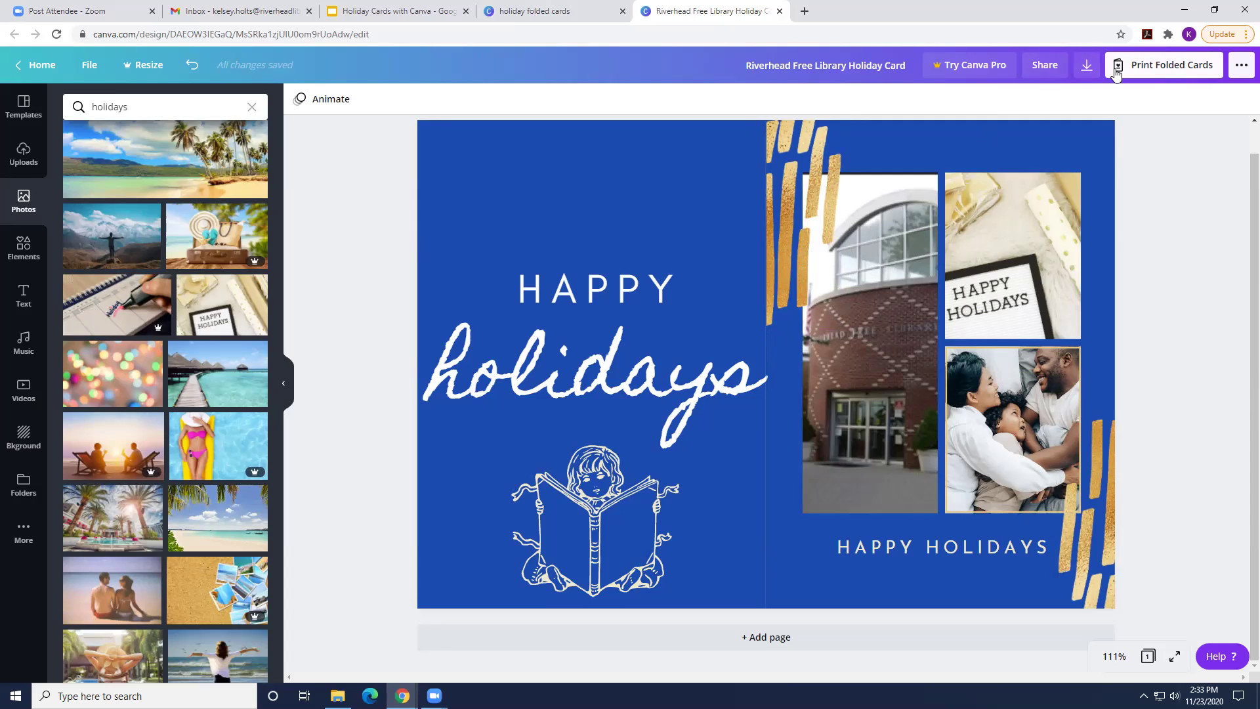
# - Review the folded card print order options, including paper, finish, copies and envelopes, and leave without ordering
pyautogui.click(1209, 77)
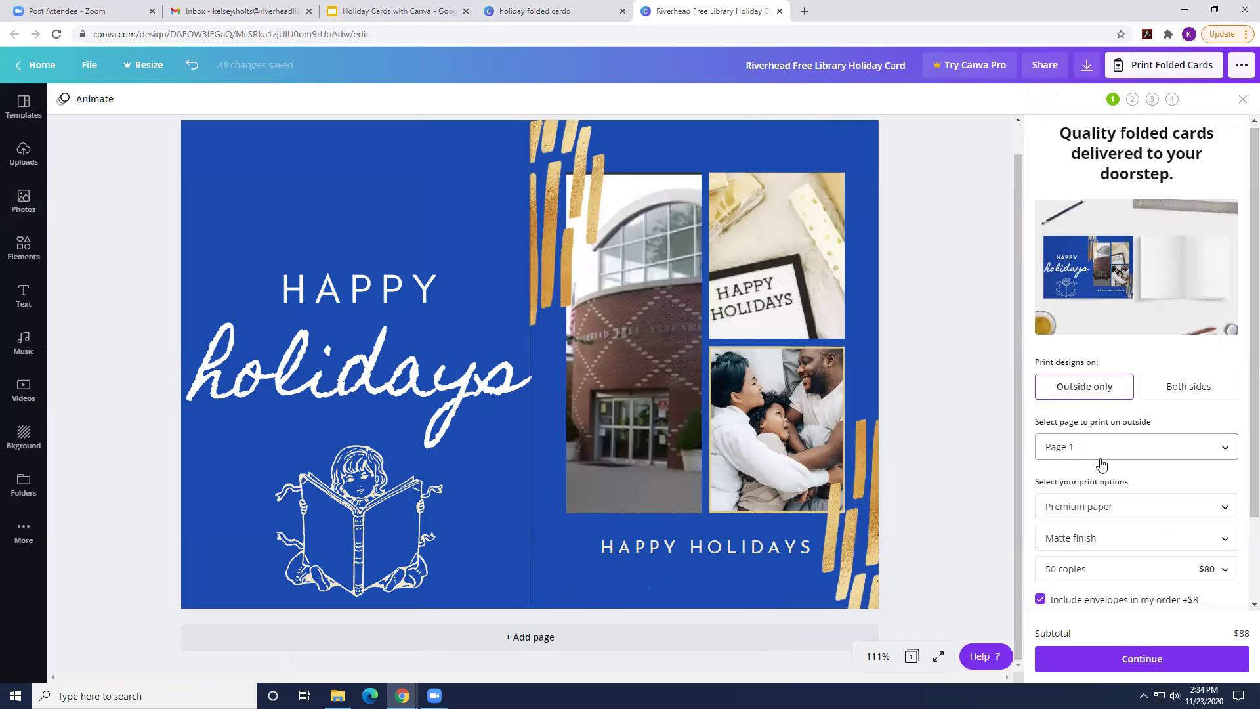
pyautogui.scroll(-2, 1101, 464)
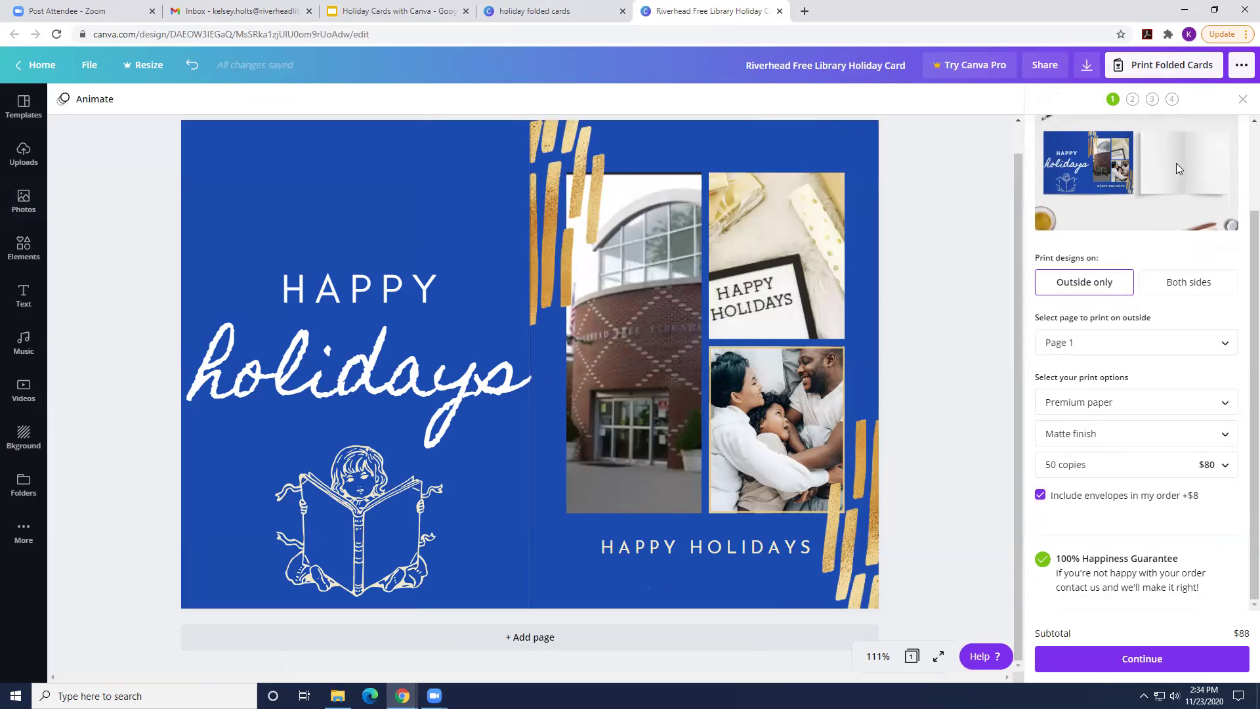
pyautogui.click(1241, 101)
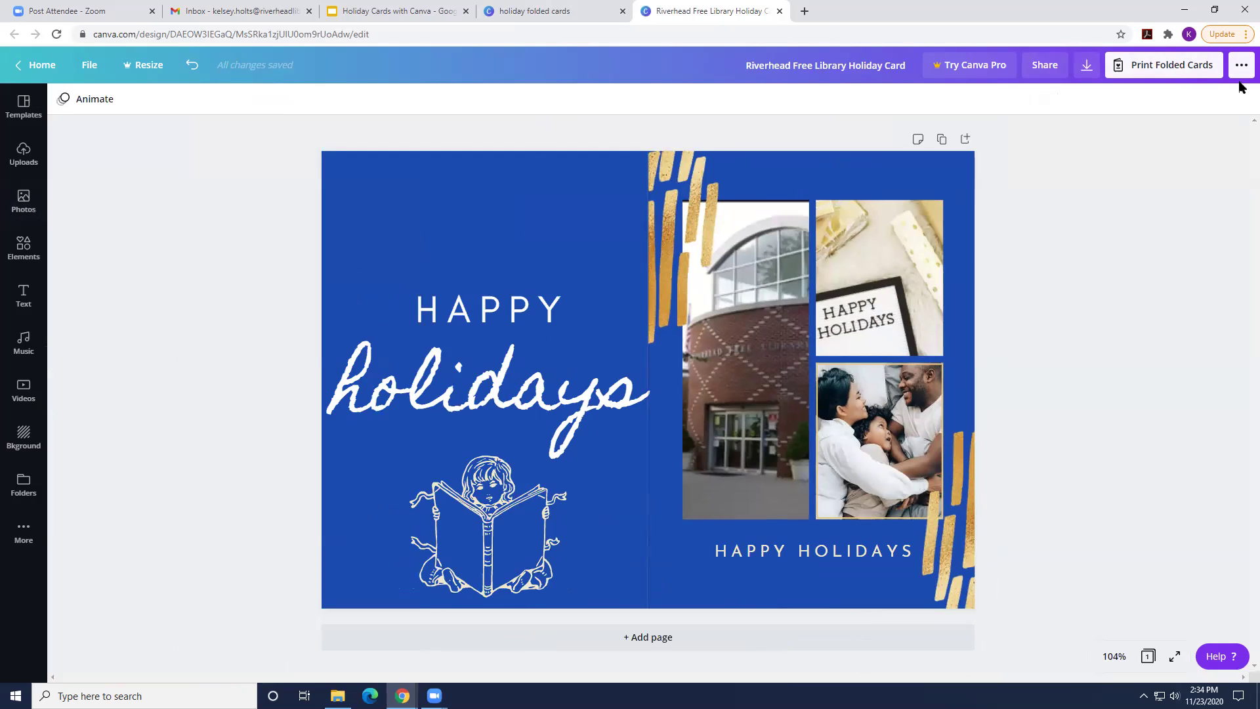
# - Download the card with the PDF Print file type and dismiss the print offer
pyautogui.click(1242, 73)
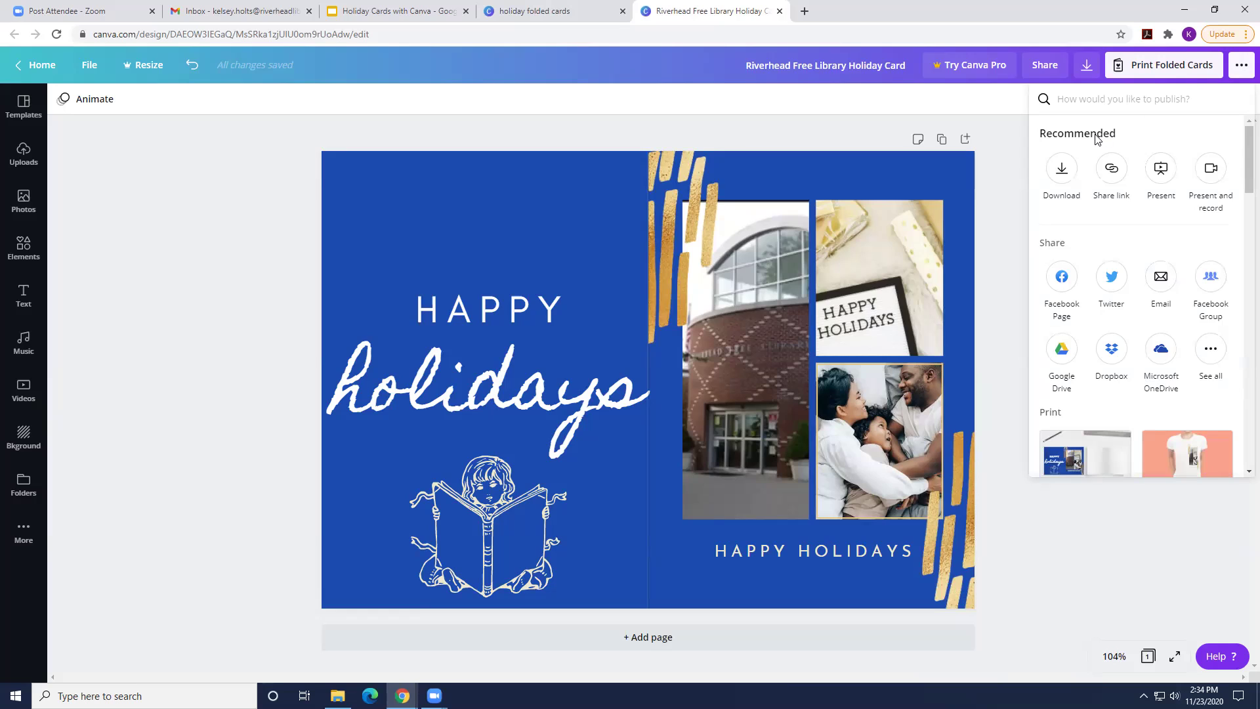
pyautogui.click(1067, 168)
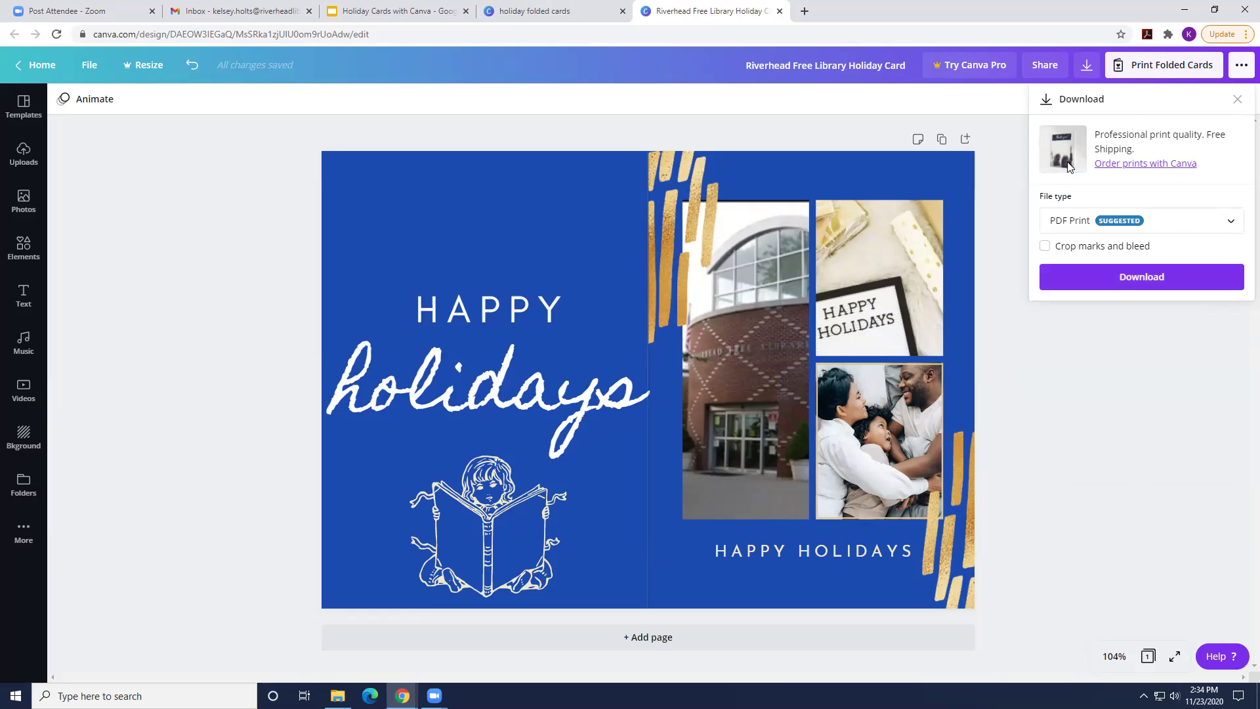
pyautogui.click(1222, 215)
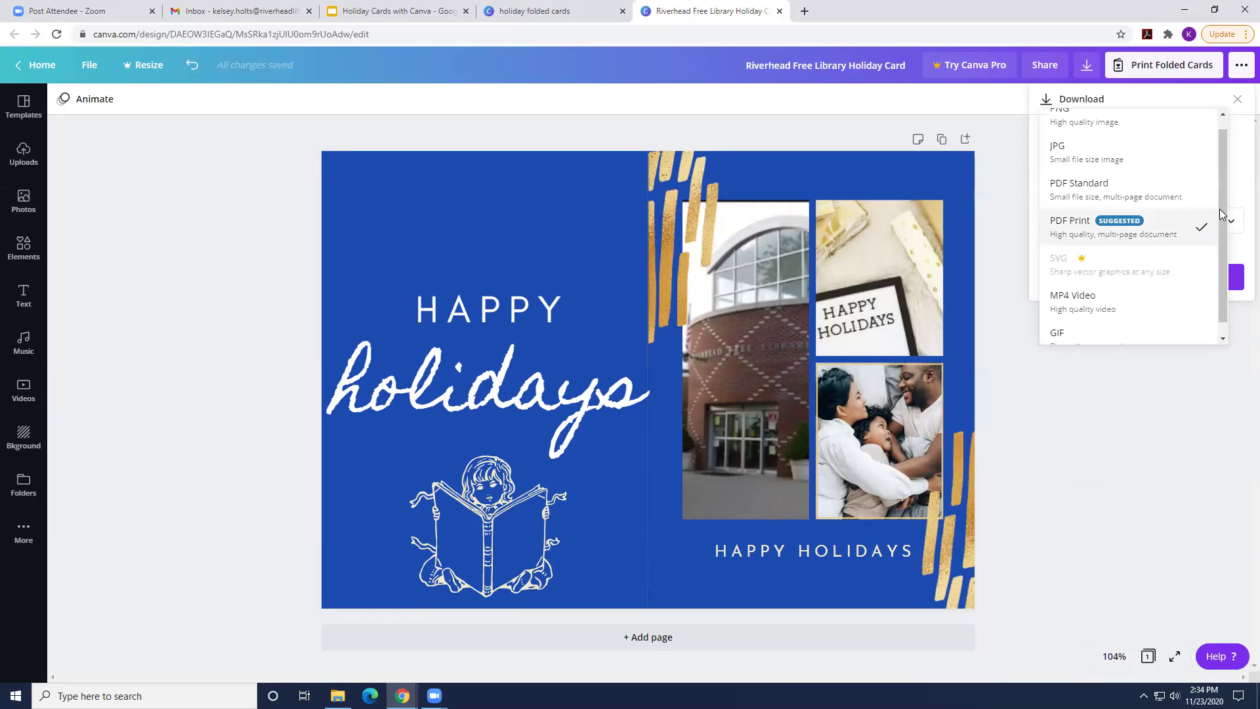
pyautogui.click(1205, 225)
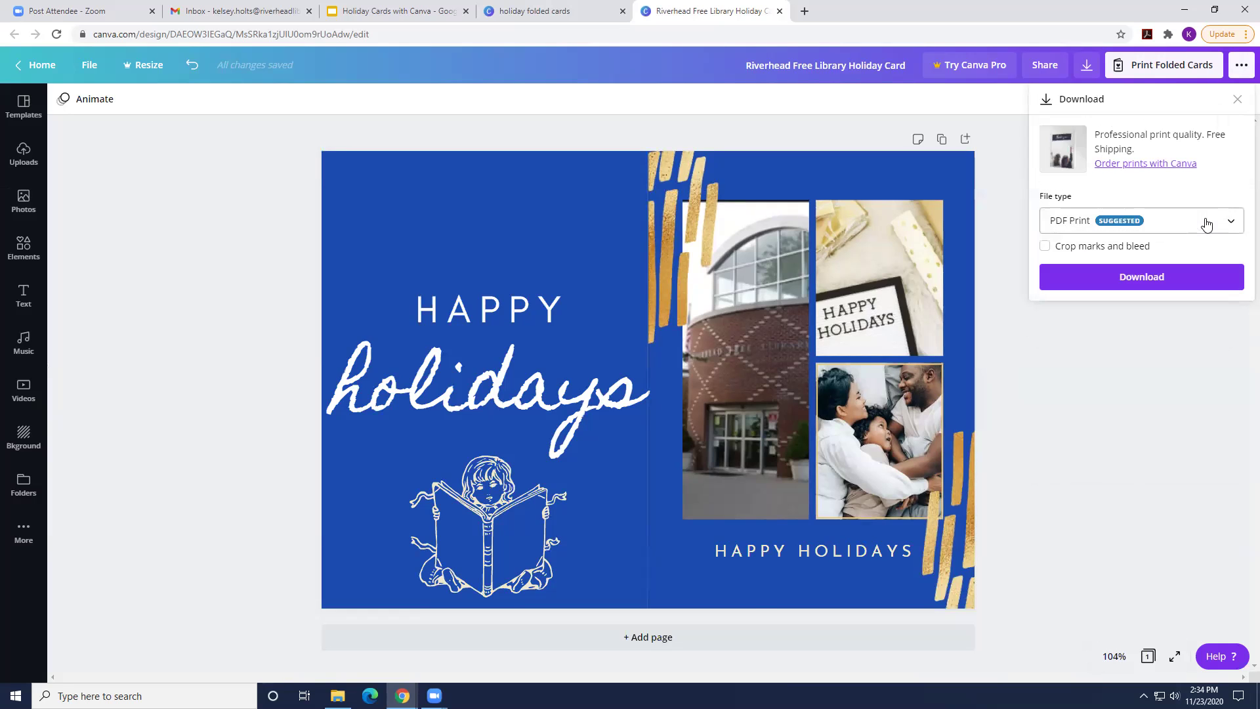
pyautogui.click(1187, 272)
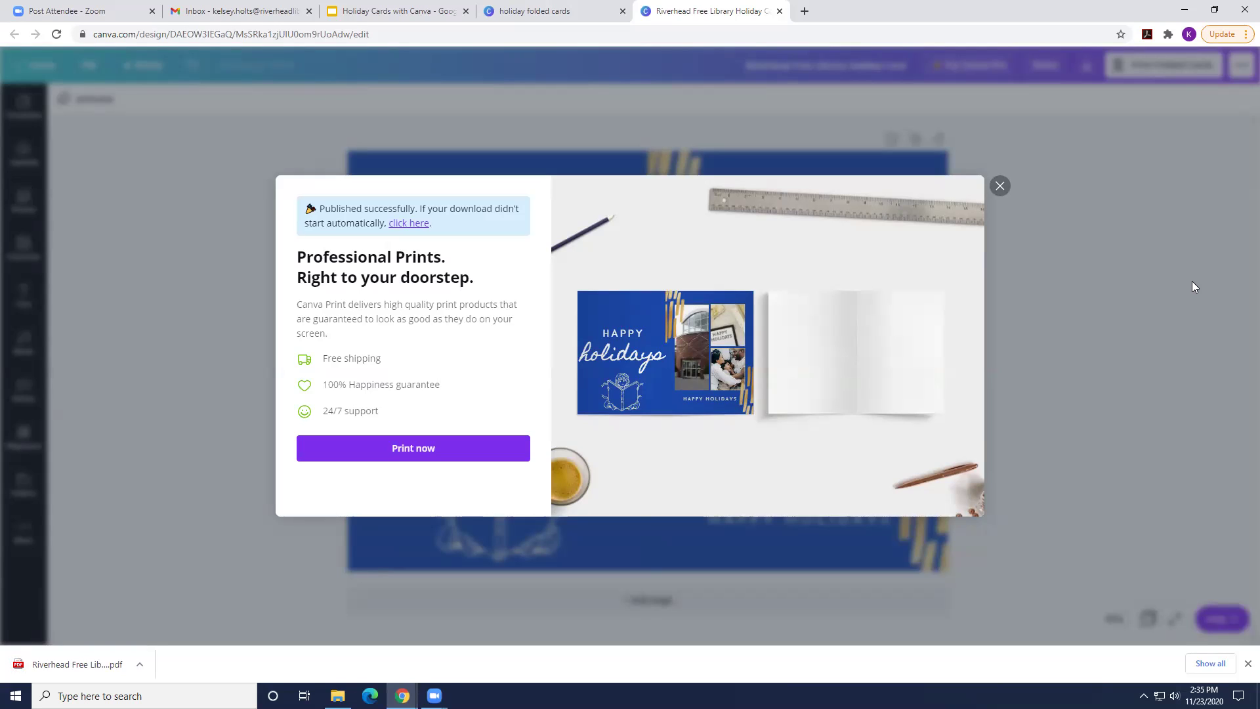
pyautogui.click(1000, 187)
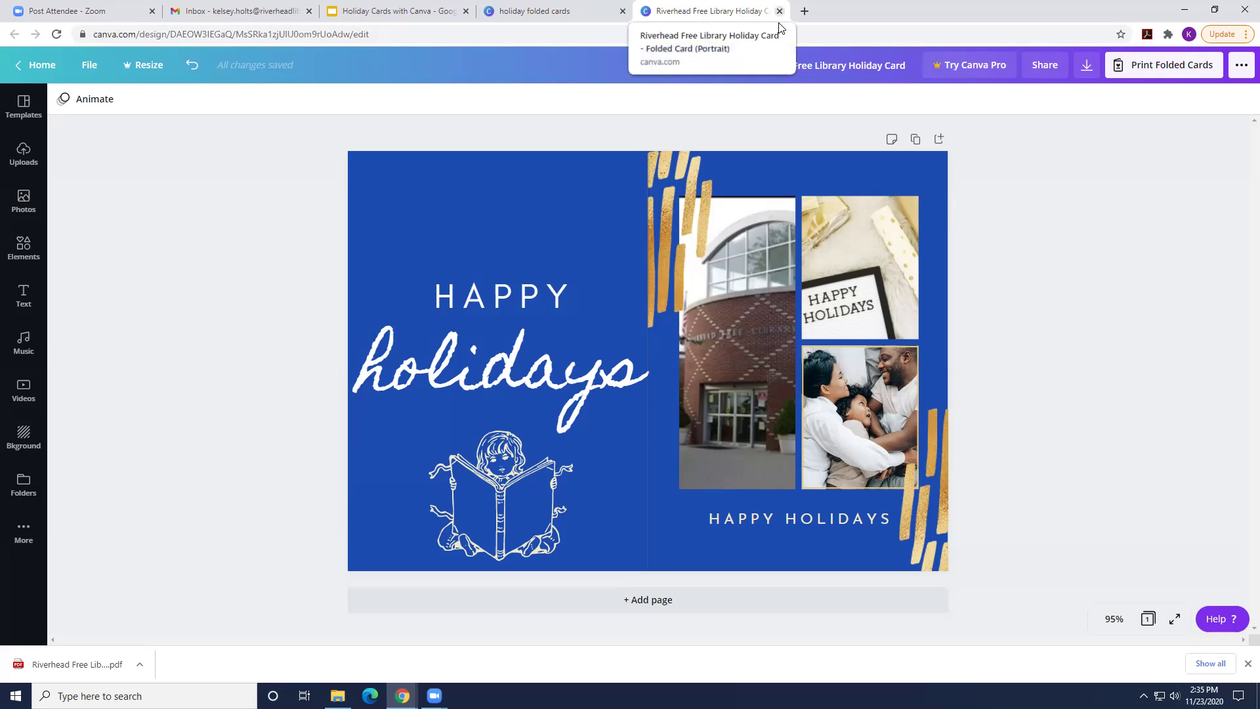
# - Close the finished design and the template preview, and create a blank Holiday Folded Card from the template results
pyautogui.hotkey('ctrl', 'w')
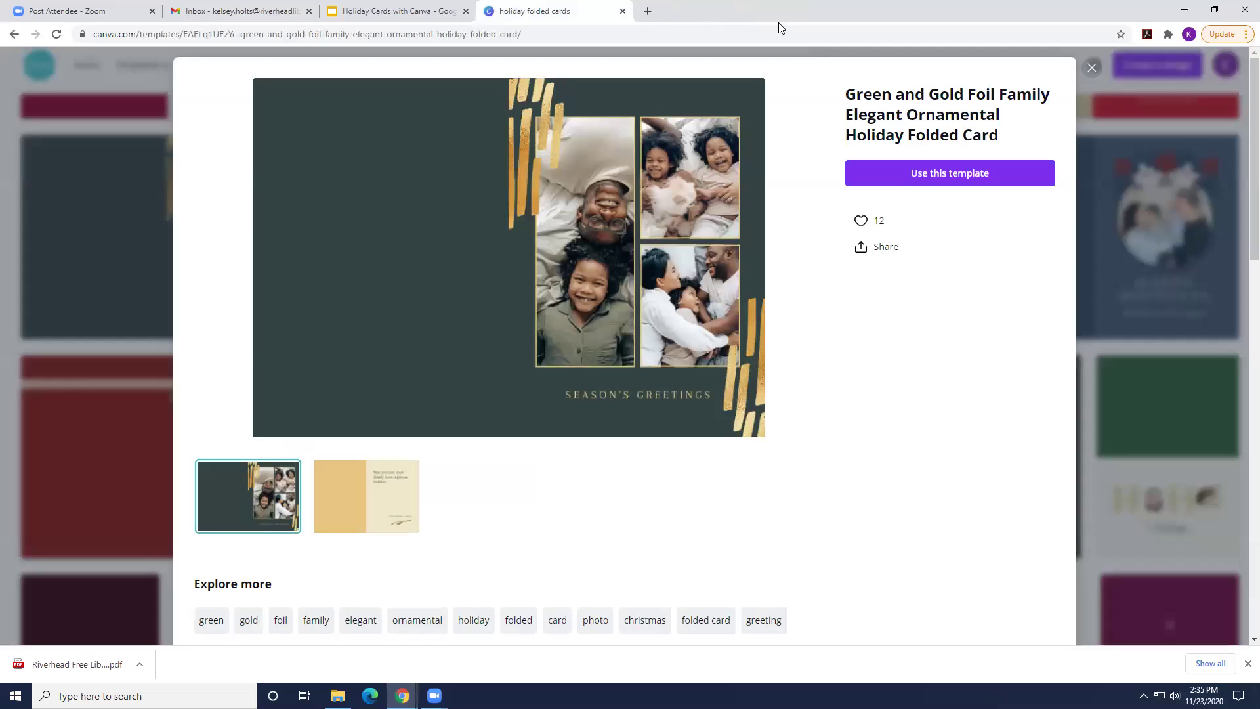
pyautogui.click(1089, 68)
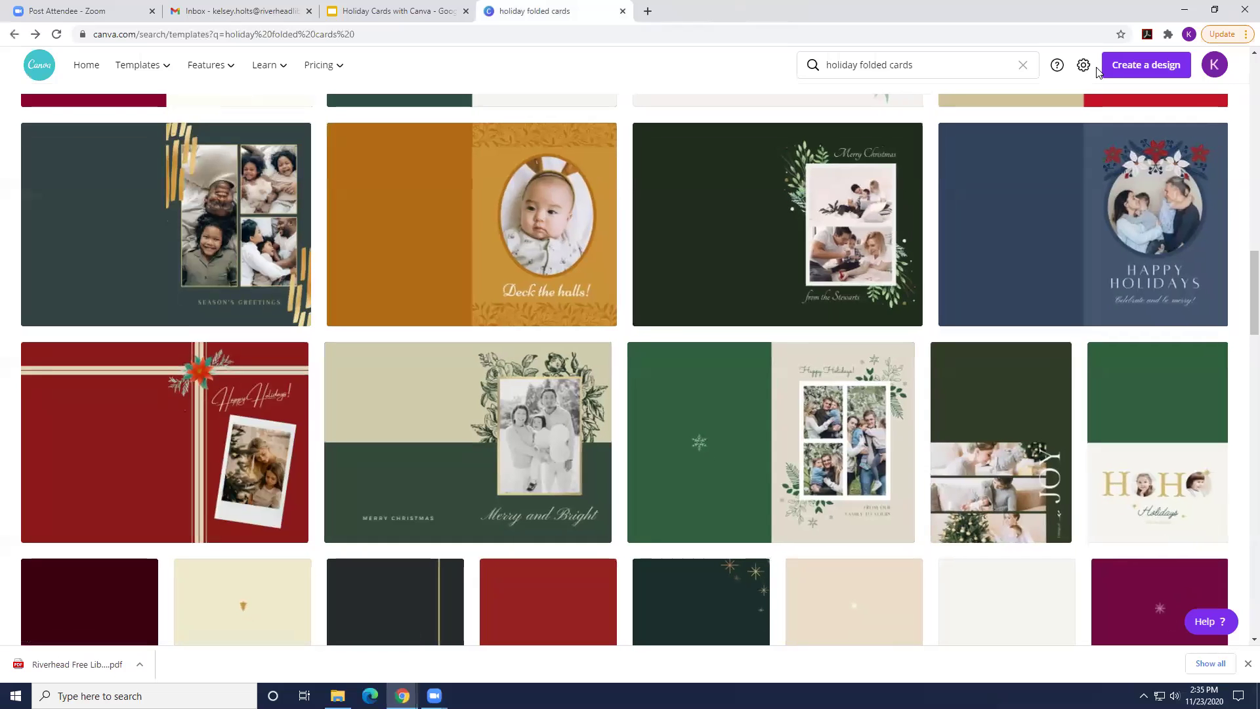
pyautogui.scroll(7, 1240, 275)
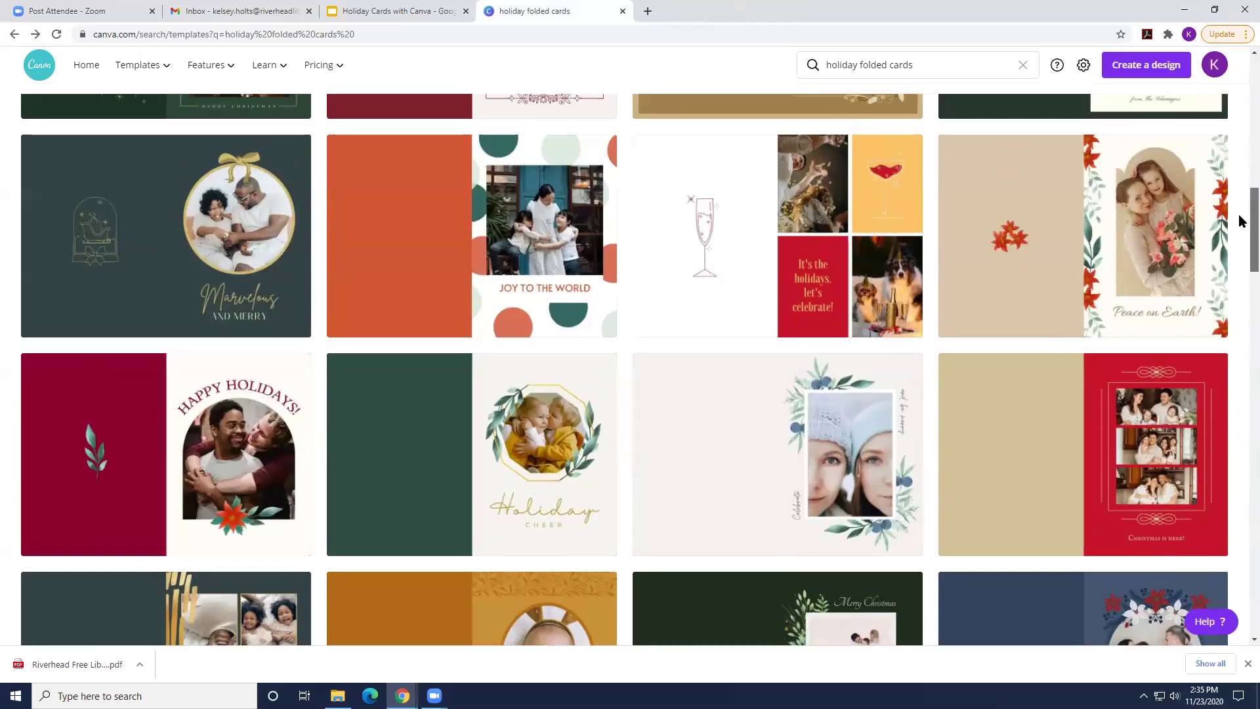
pyautogui.scroll(10, 1240, 222)
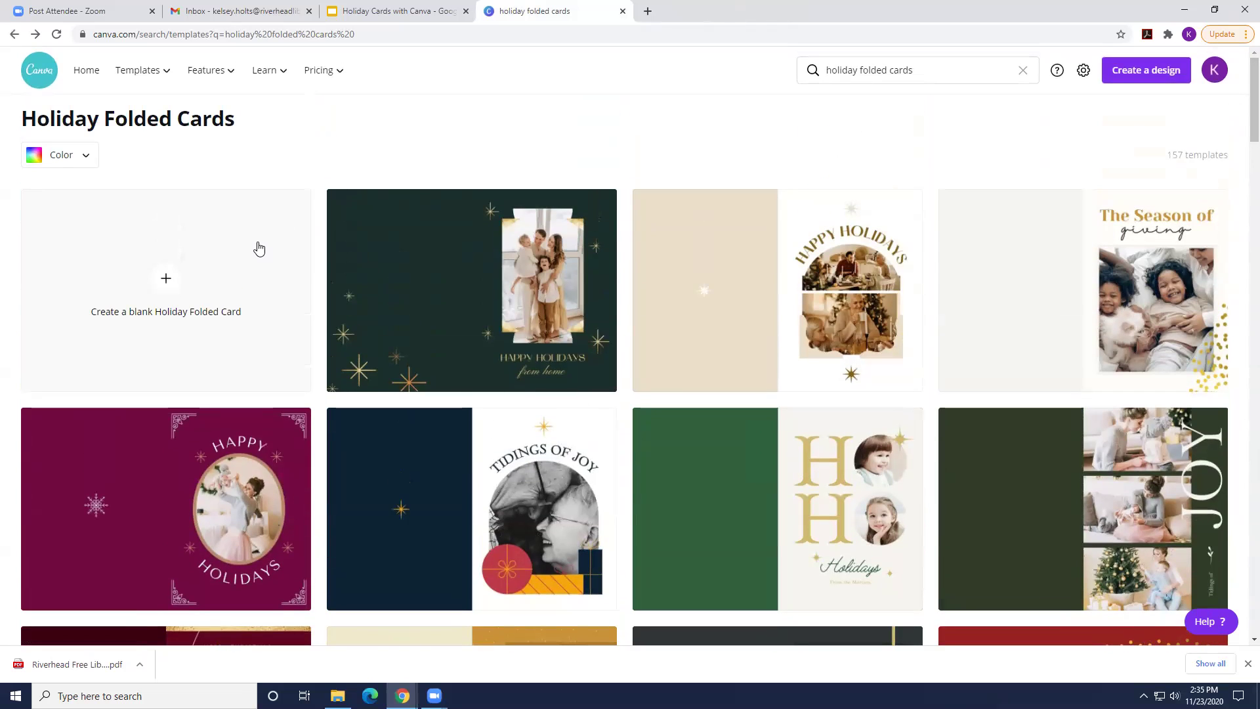
pyautogui.click(205, 313)
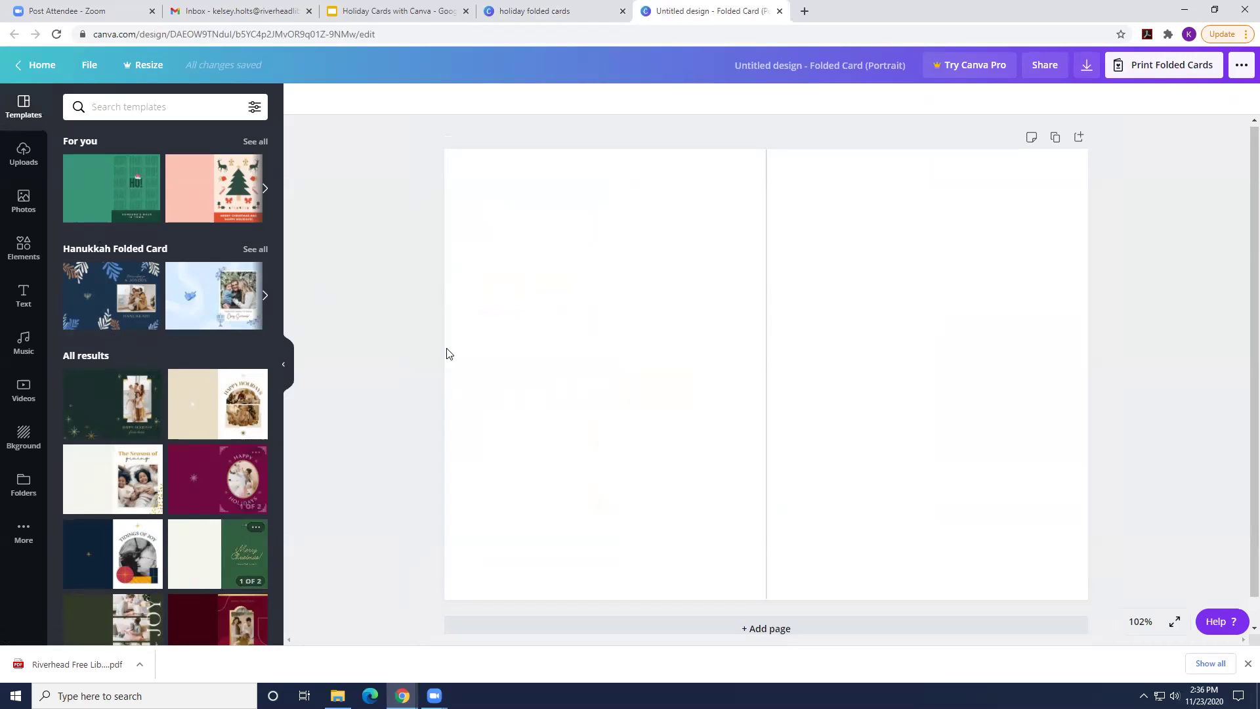
# - Set the blank card's background to the default teal color after trying the light orange
pyautogui.click(526, 299)
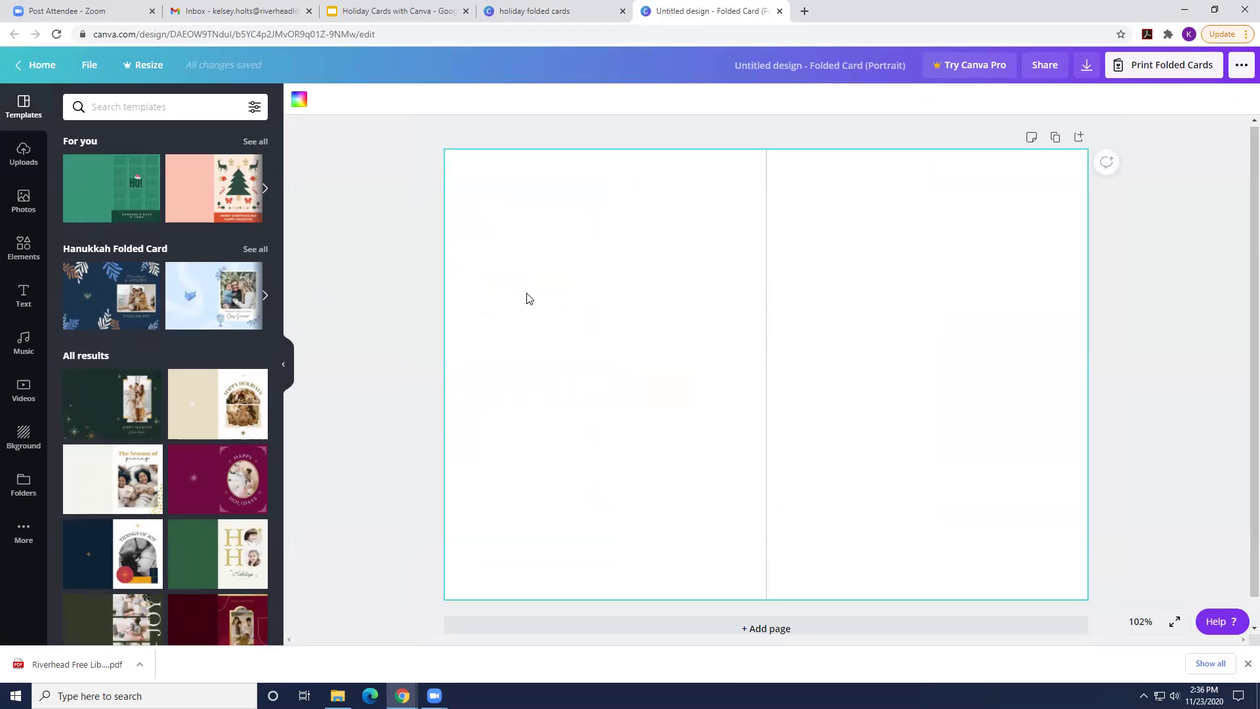
pyautogui.click(297, 102)
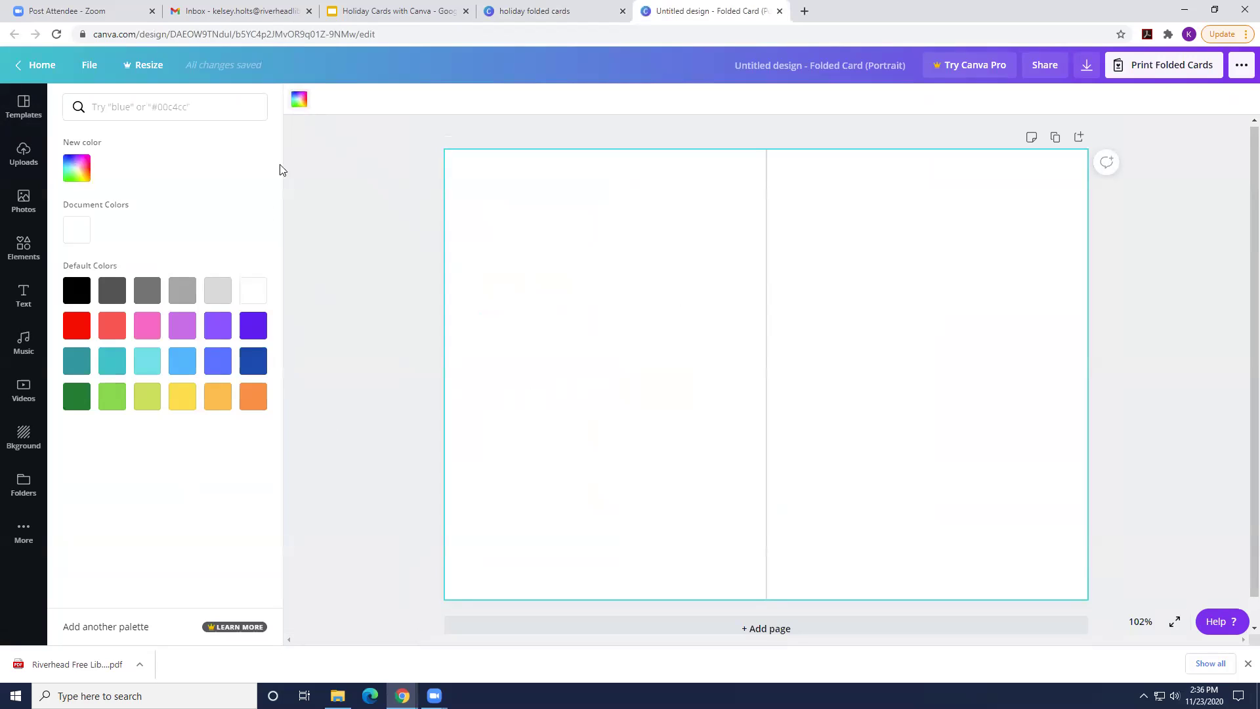
pyautogui.click(223, 398)
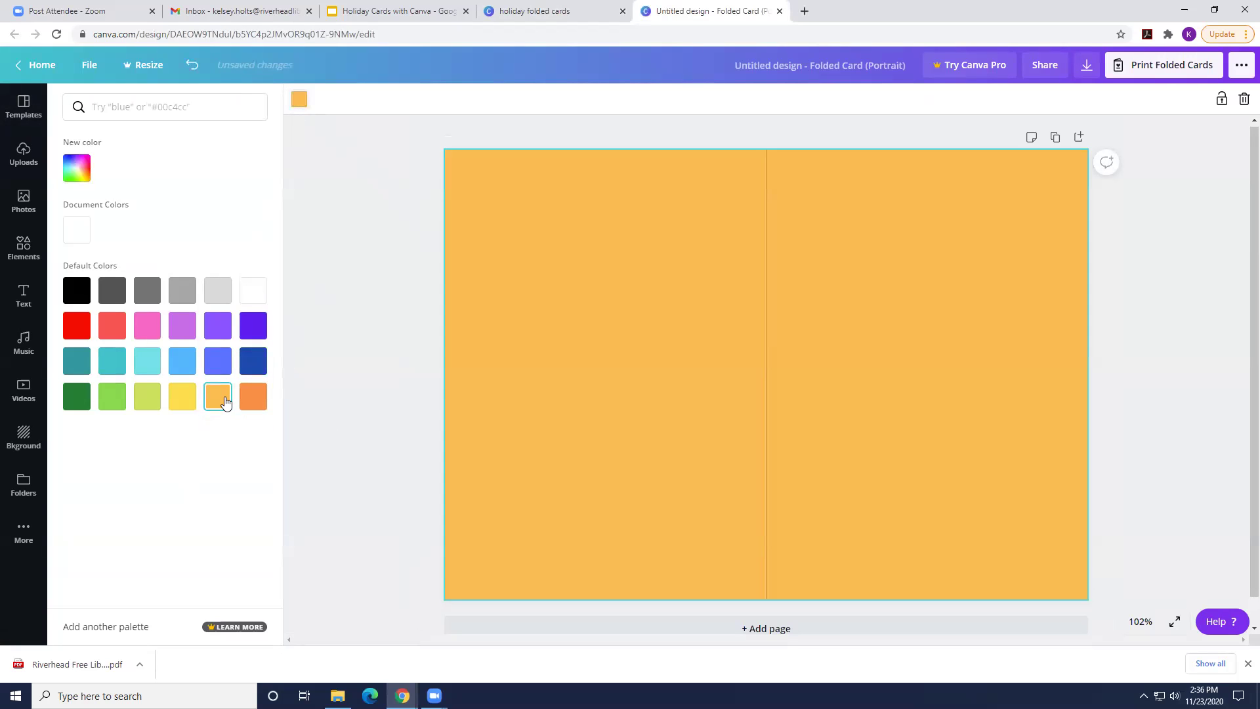
pyautogui.click(88, 369)
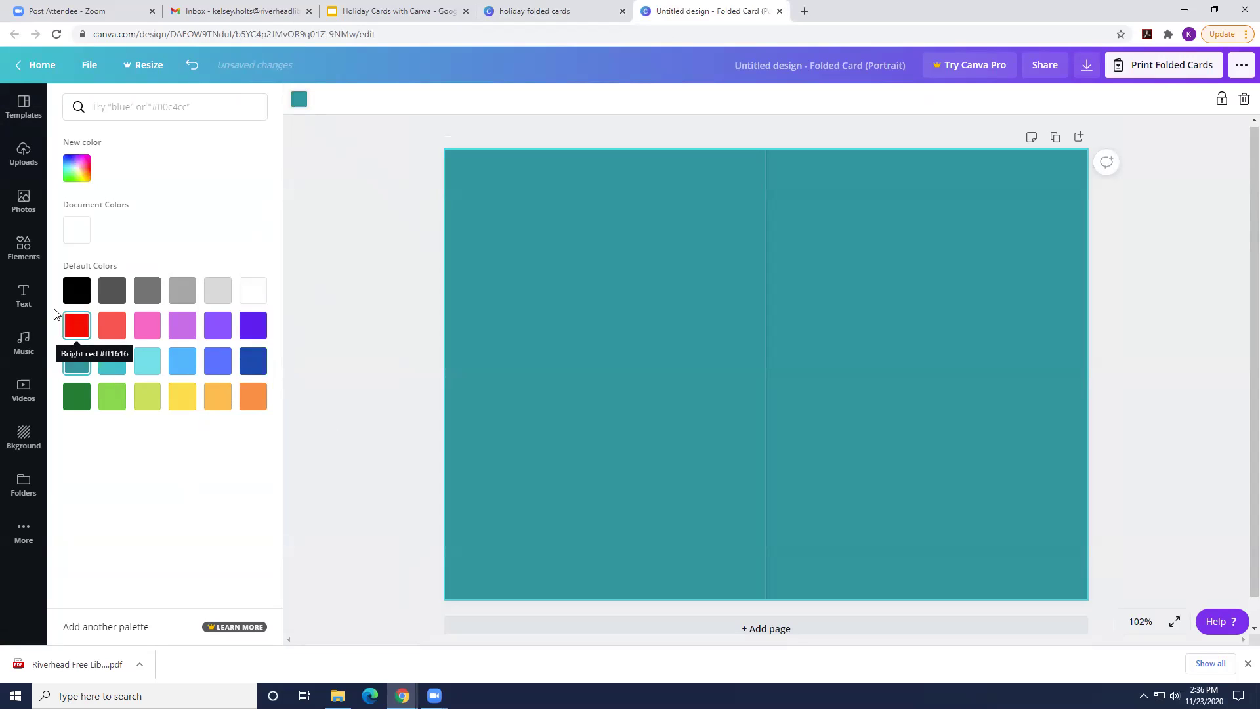
# - Find the glowing yellow "Sparkle" font combination among the text styles and add it to the card
pyautogui.click(30, 304)
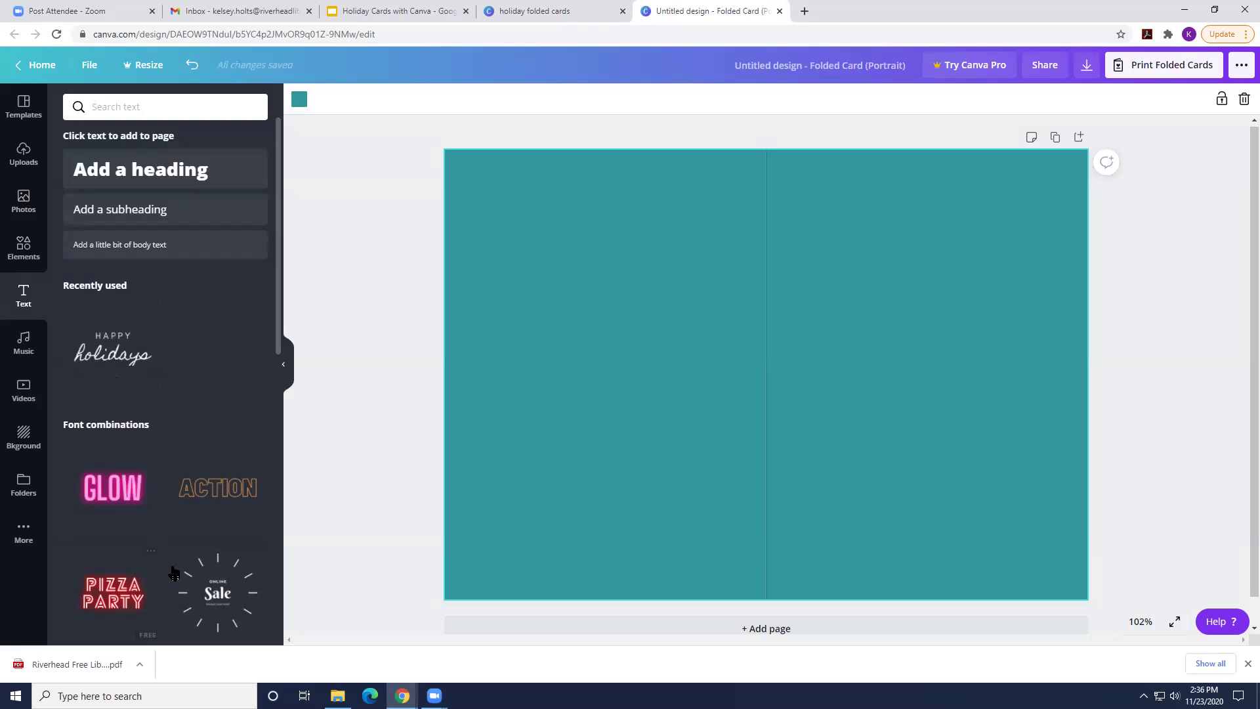
pyautogui.scroll(-2, 173, 571)
pyautogui.scroll(-4, 173, 571)
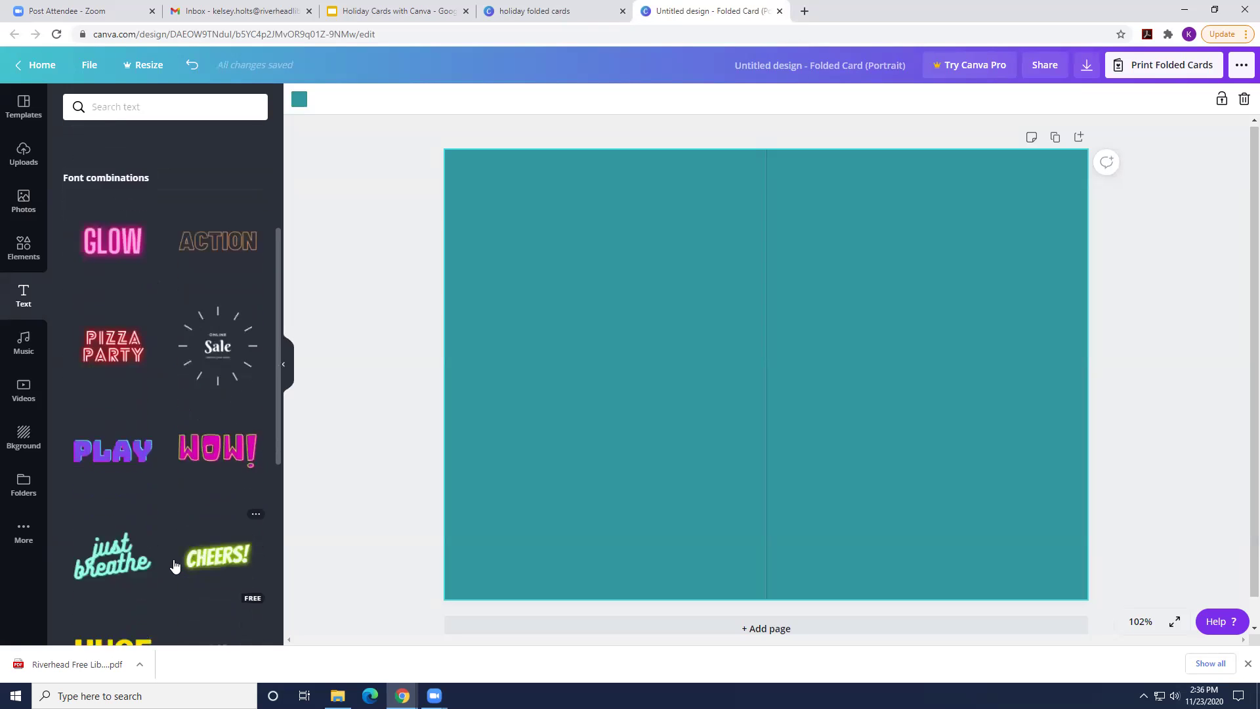
pyautogui.scroll(-4, 175, 566)
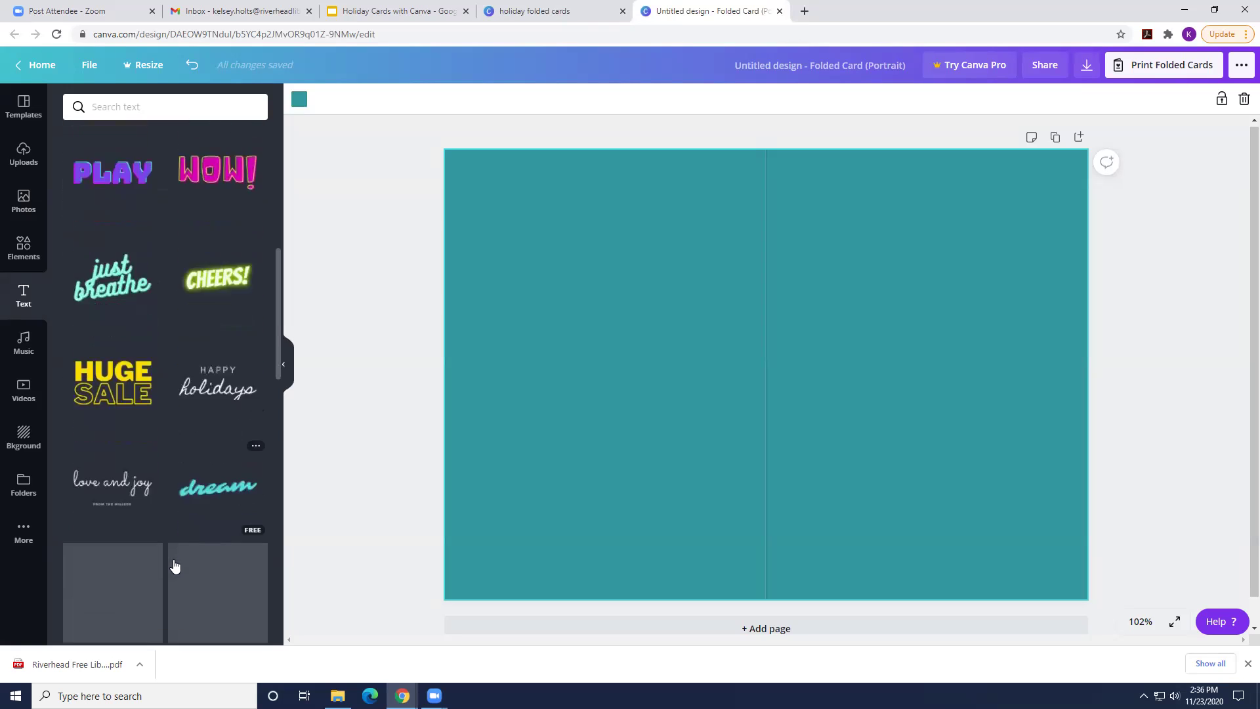
pyautogui.scroll(-2, 173, 559)
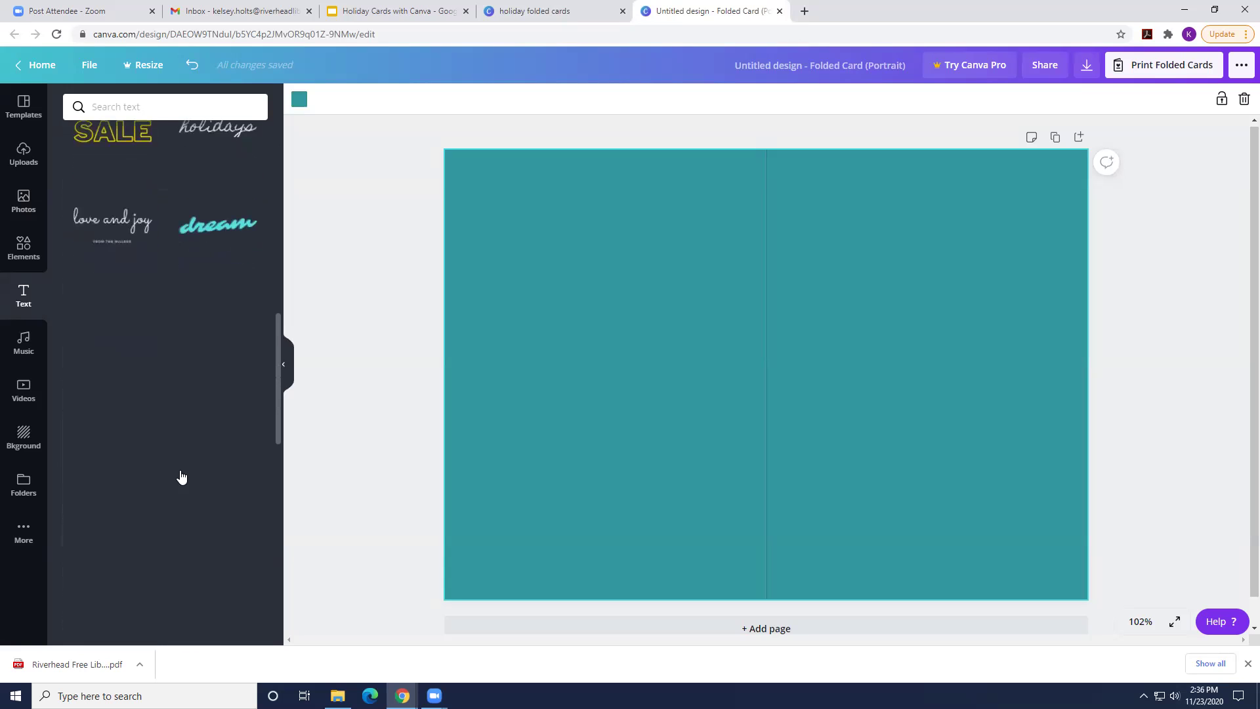
pyautogui.scroll(-1, 182, 461)
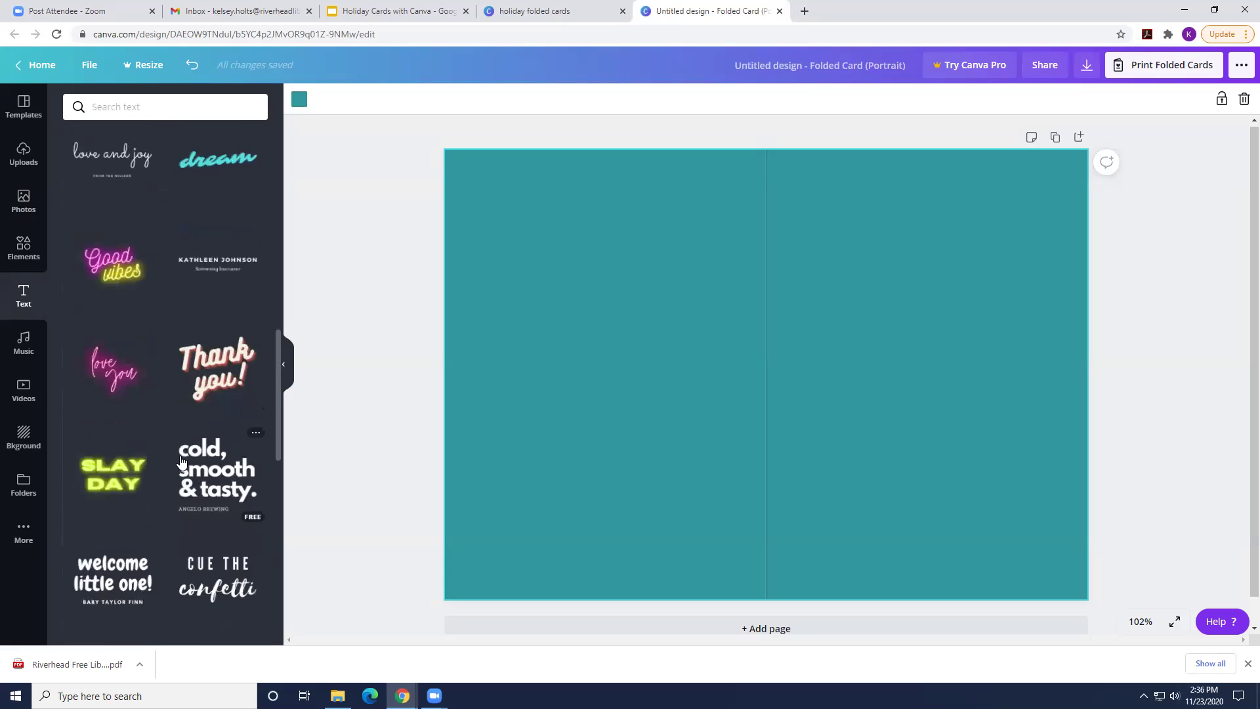
pyautogui.scroll(-3, 183, 462)
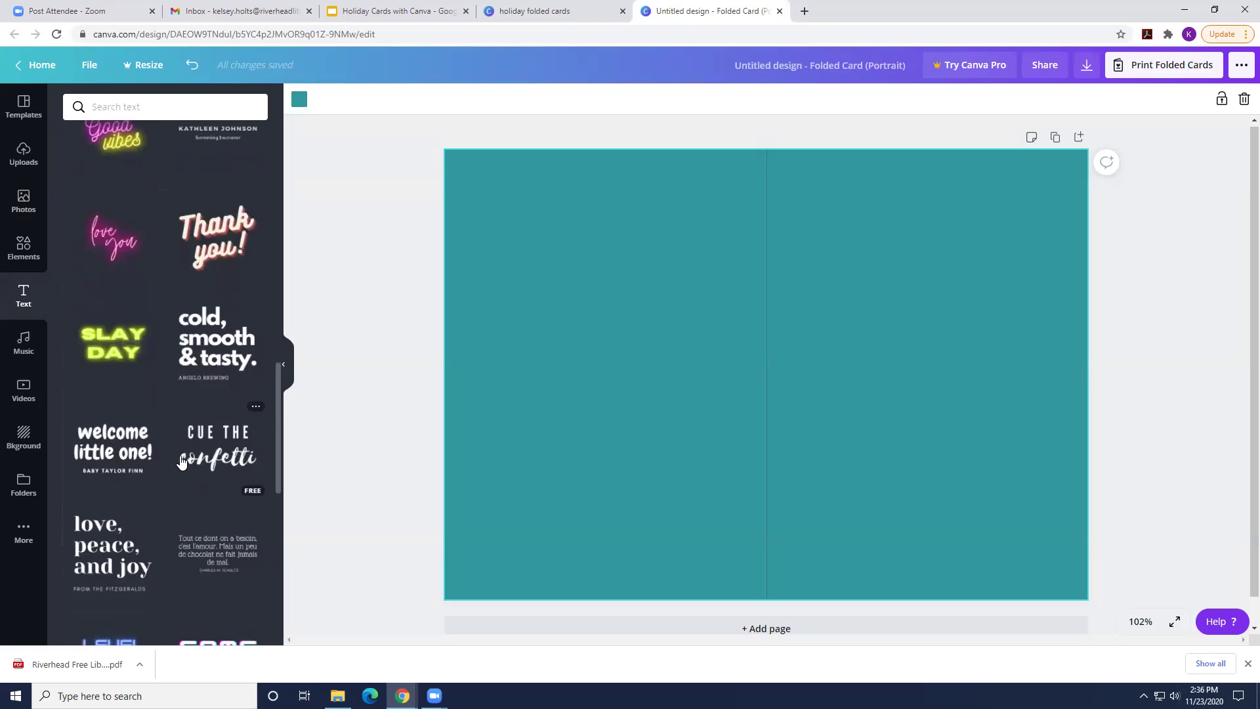
pyautogui.scroll(-3, 182, 462)
pyautogui.scroll(-1, 183, 461)
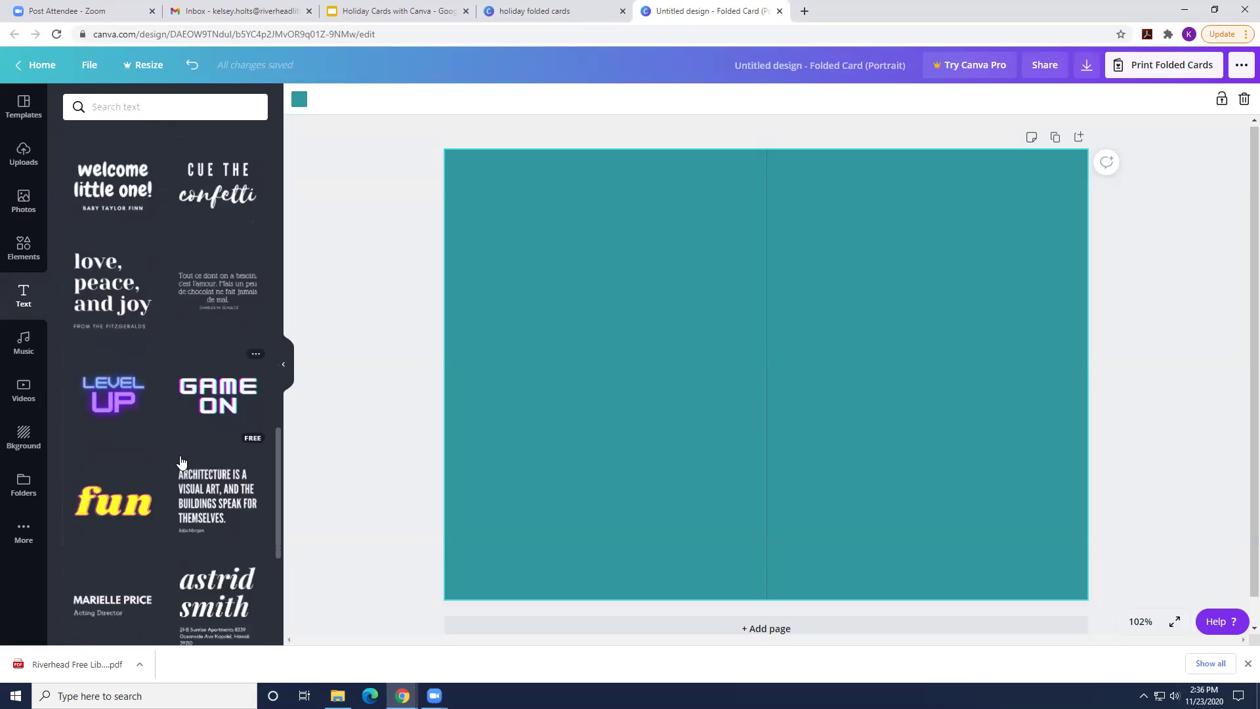
pyautogui.scroll(-3, 157, 431)
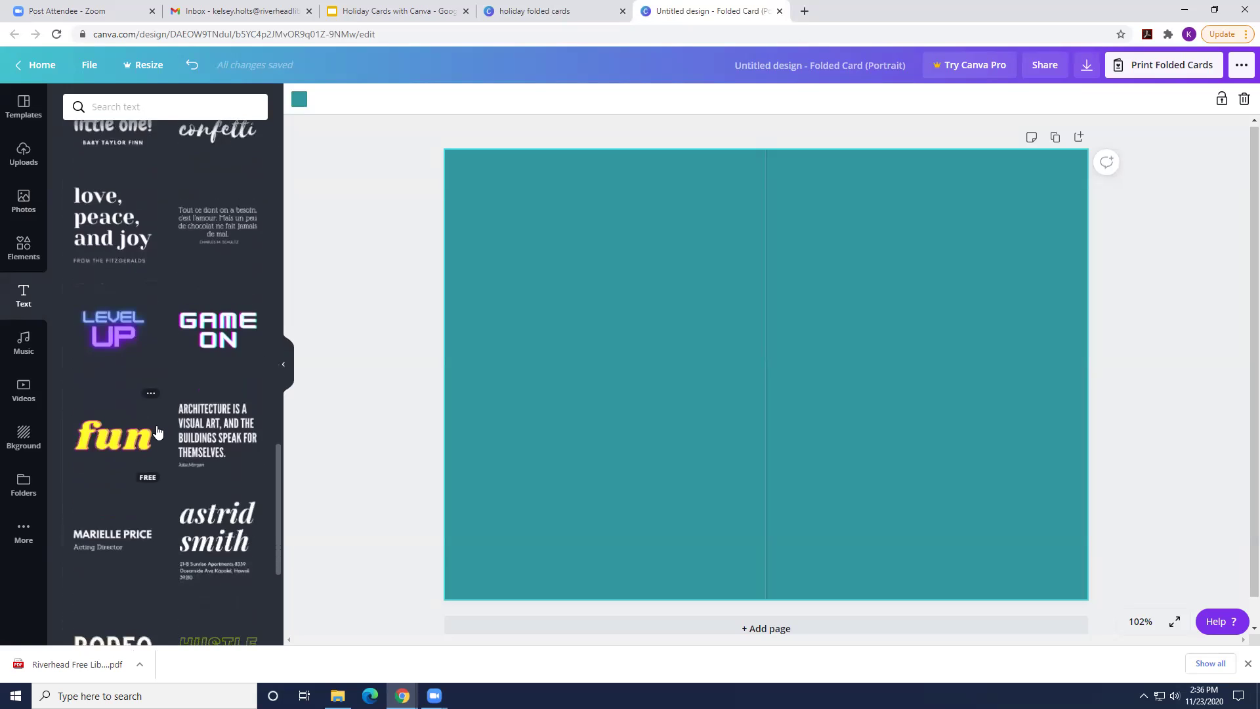
pyautogui.scroll(-4, 157, 431)
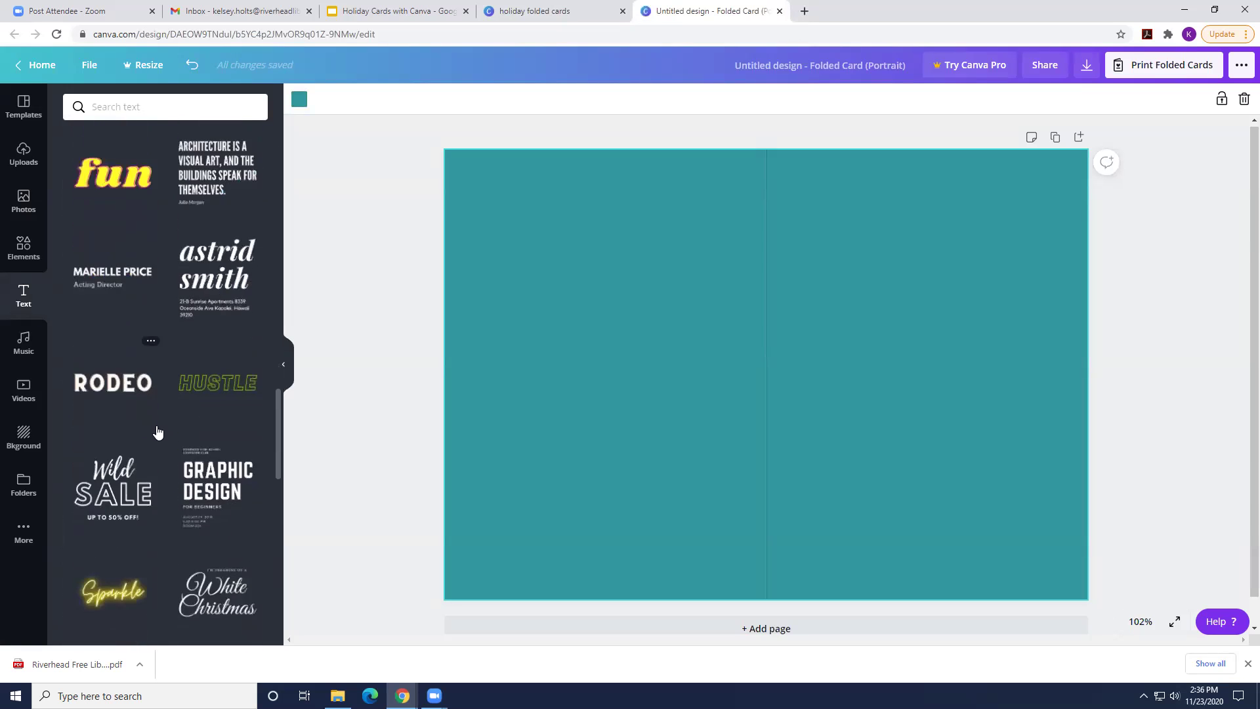
pyautogui.scroll(-1, 157, 431)
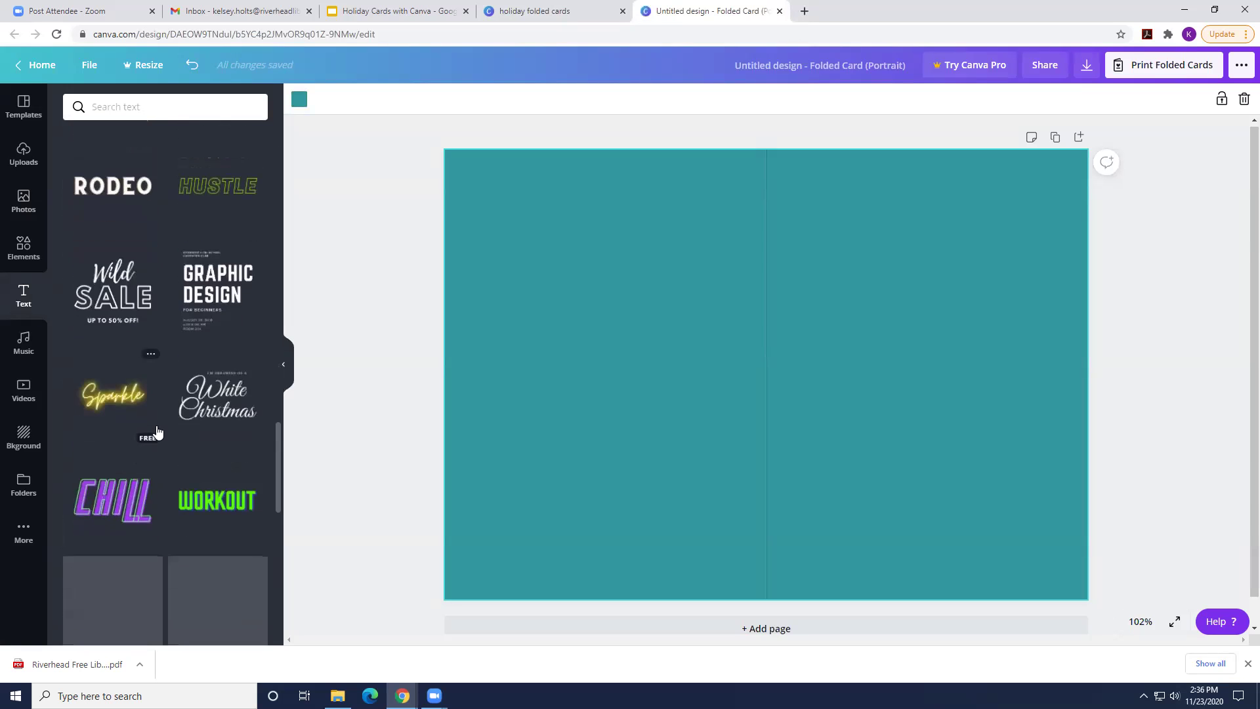
pyautogui.click(134, 402)
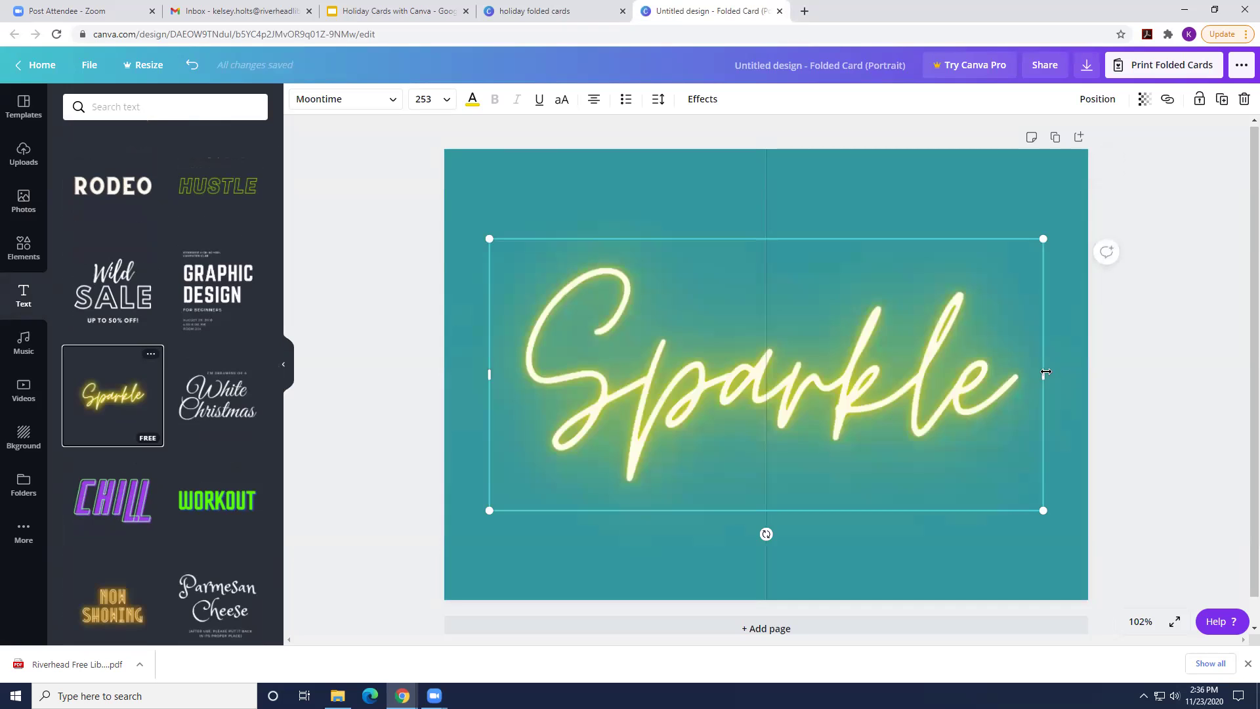
# - Narrow the "Sparkle" text box, set its font size to 88 after trying 48, and place it mid-height on the card's right half
pyautogui.moveTo(1044, 373); pyautogui.dragTo(773, 354)
pyautogui.moveTo(687, 401); pyautogui.dragTo(980, 319)
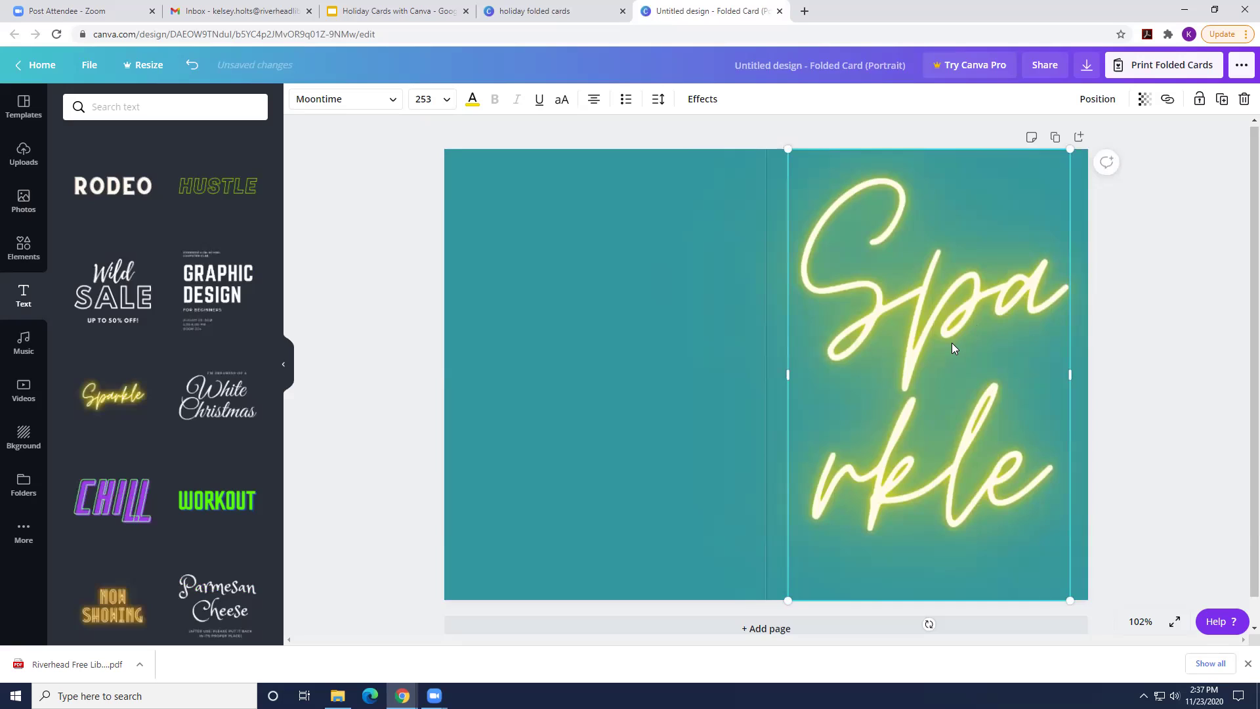
pyautogui.click(444, 107)
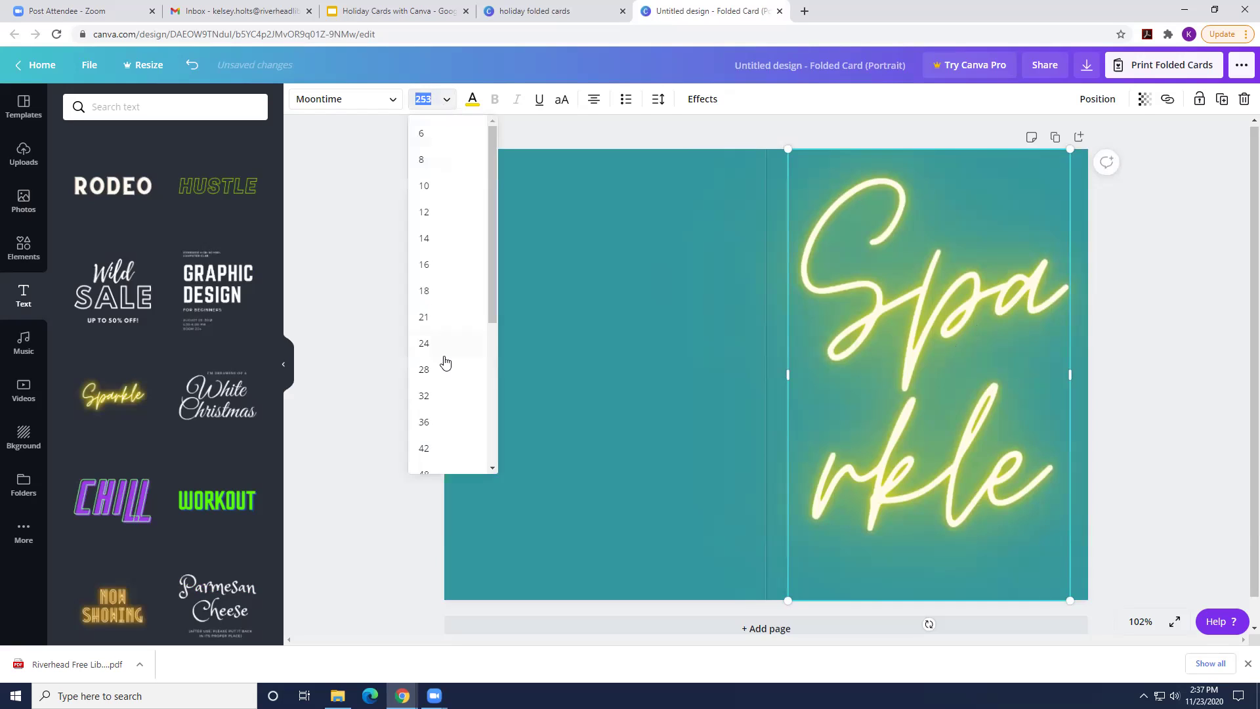
pyautogui.scroll(-1, 444, 361)
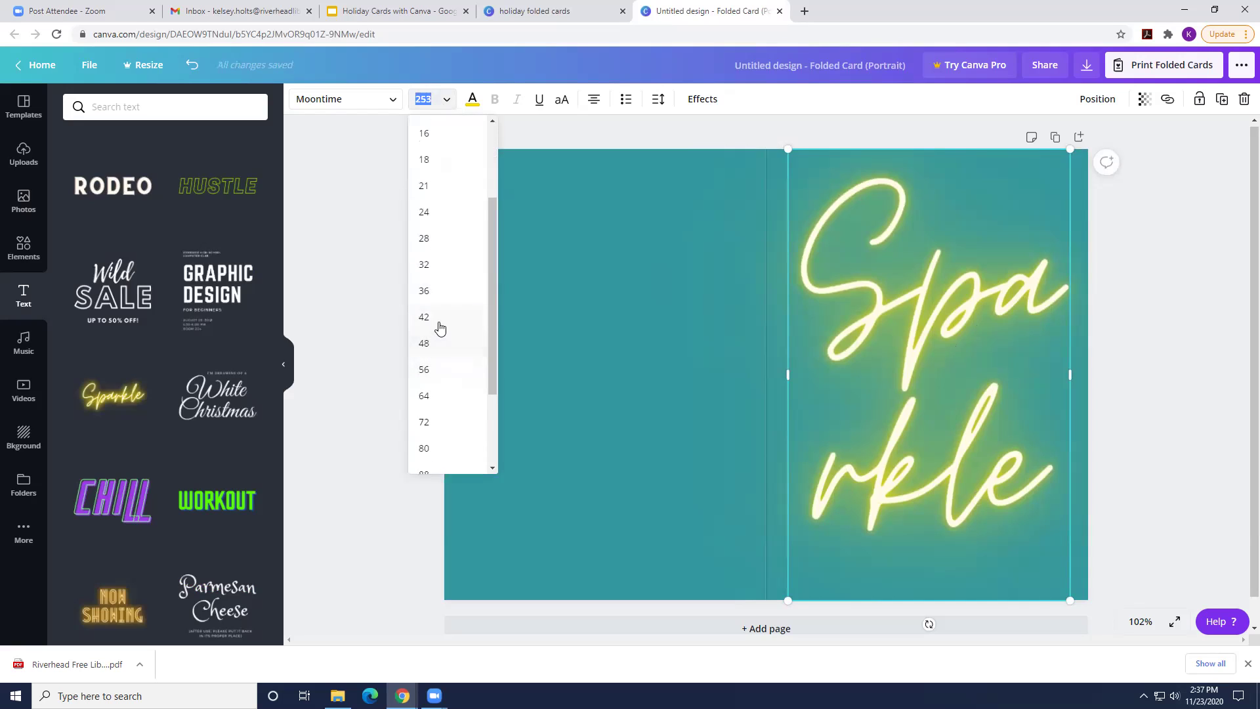
pyautogui.scroll(-1, 493, 294)
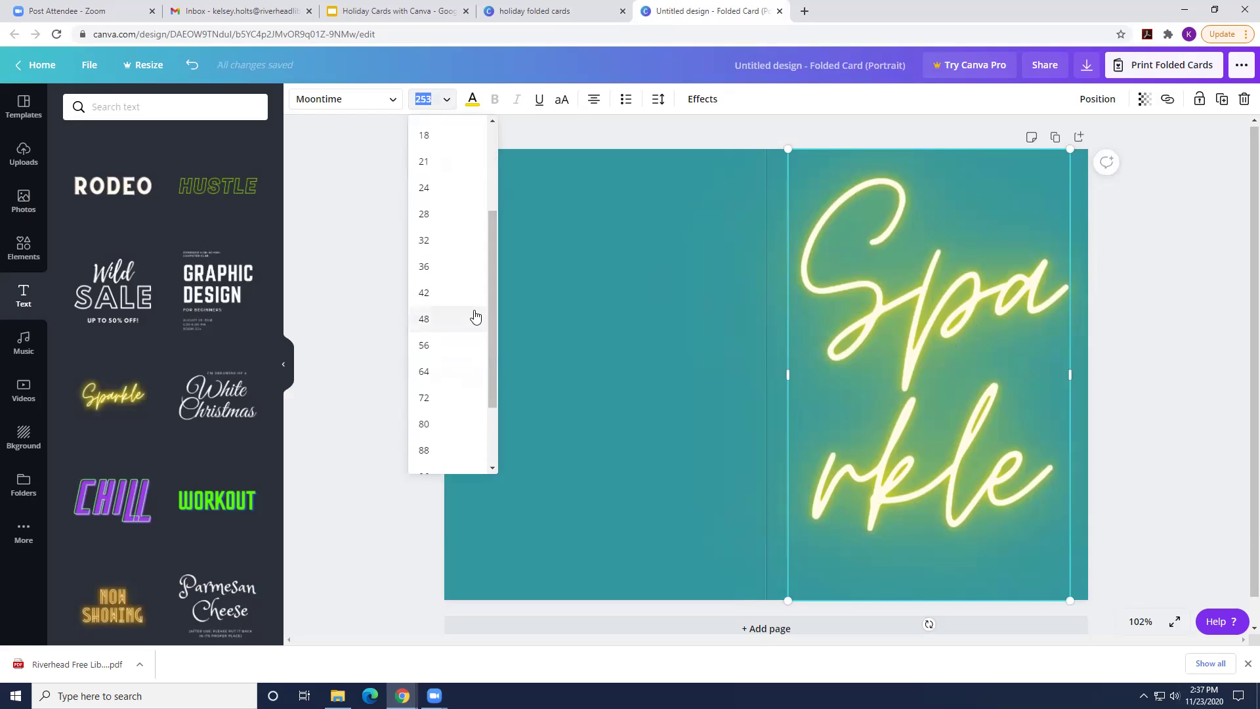
pyautogui.click(474, 315)
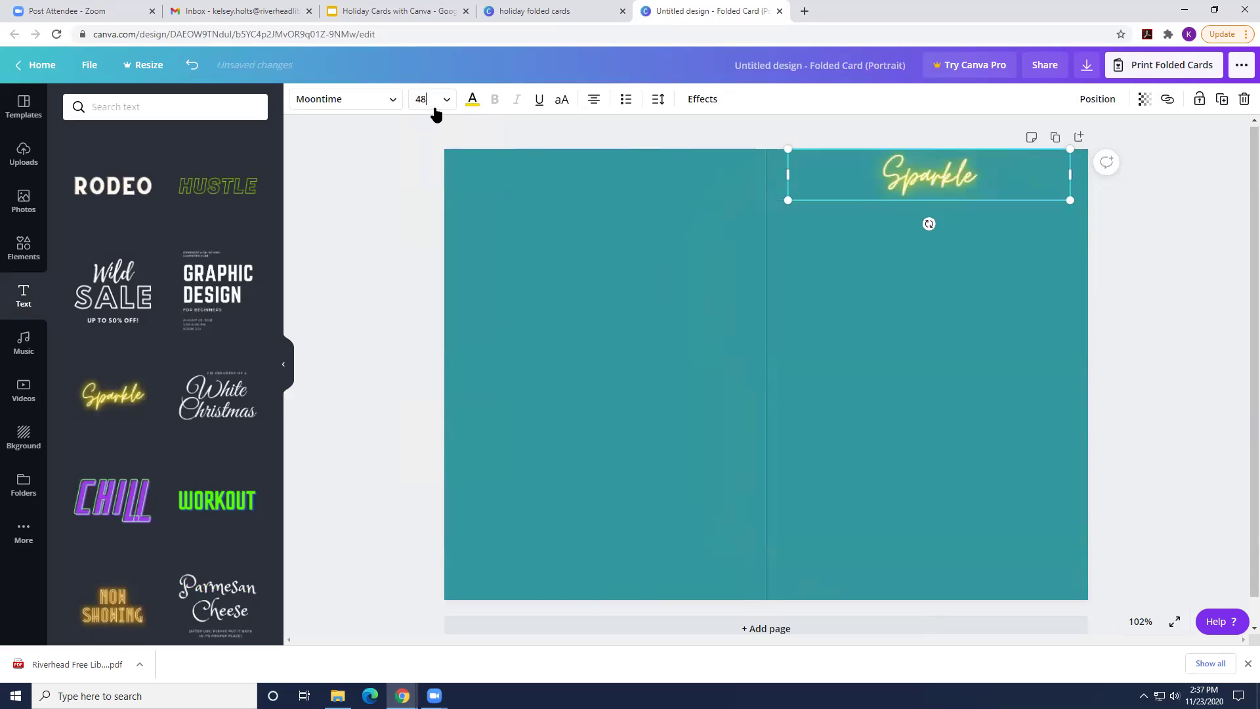
pyautogui.click(448, 103)
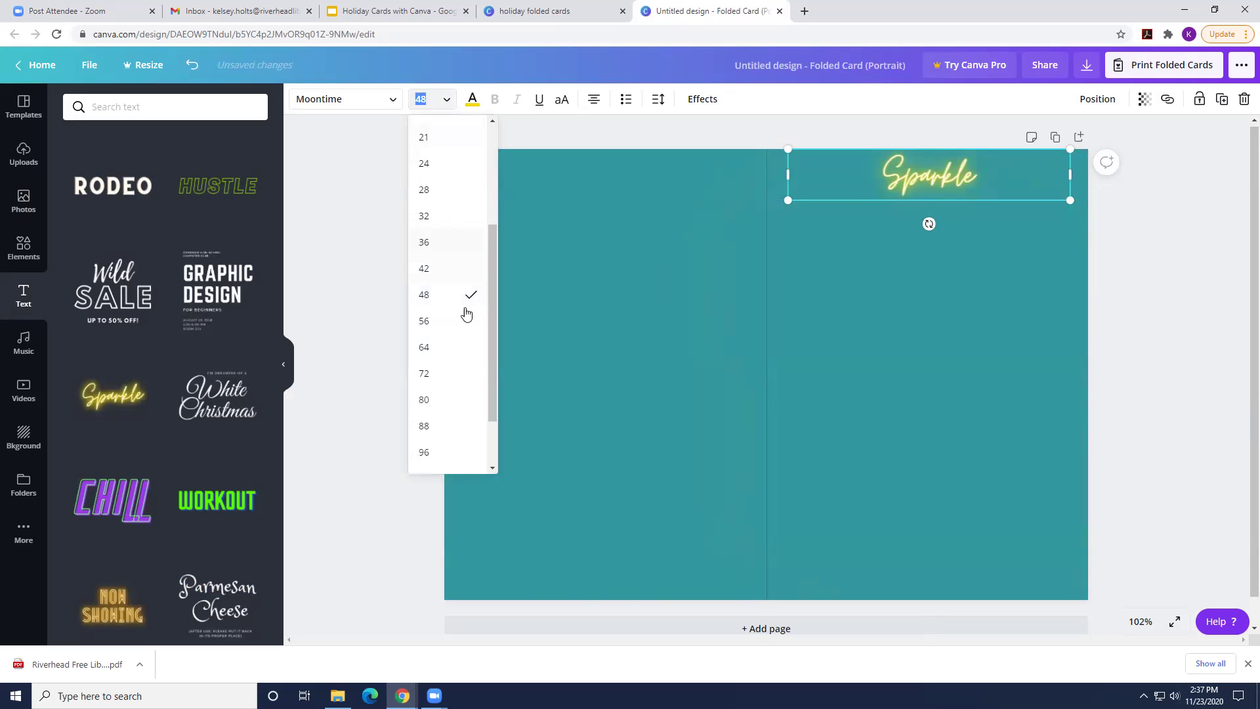
pyautogui.click(451, 426)
pyautogui.moveTo(938, 192); pyautogui.dragTo(938, 356)
# - Replace the "Sparkle" text with "Happy Holidays" and center it vertically on the card's right half
pyautogui.doubleClick(939, 357)
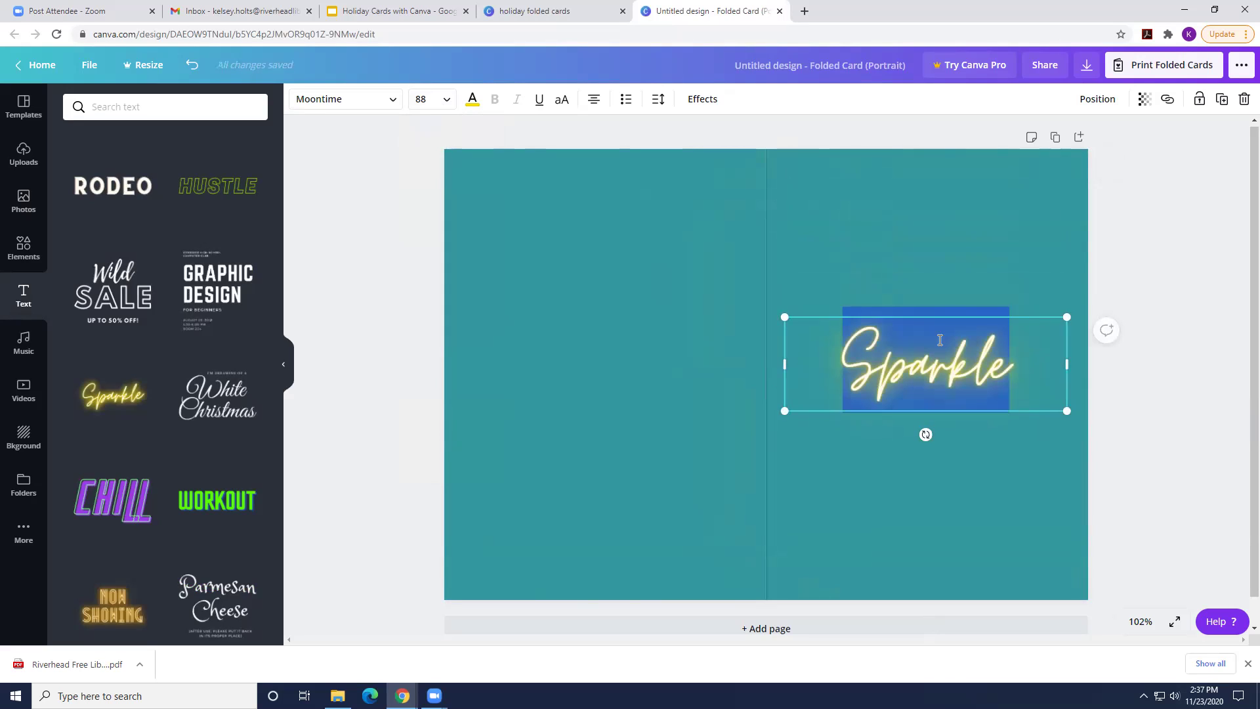
pyautogui.write('Ha')
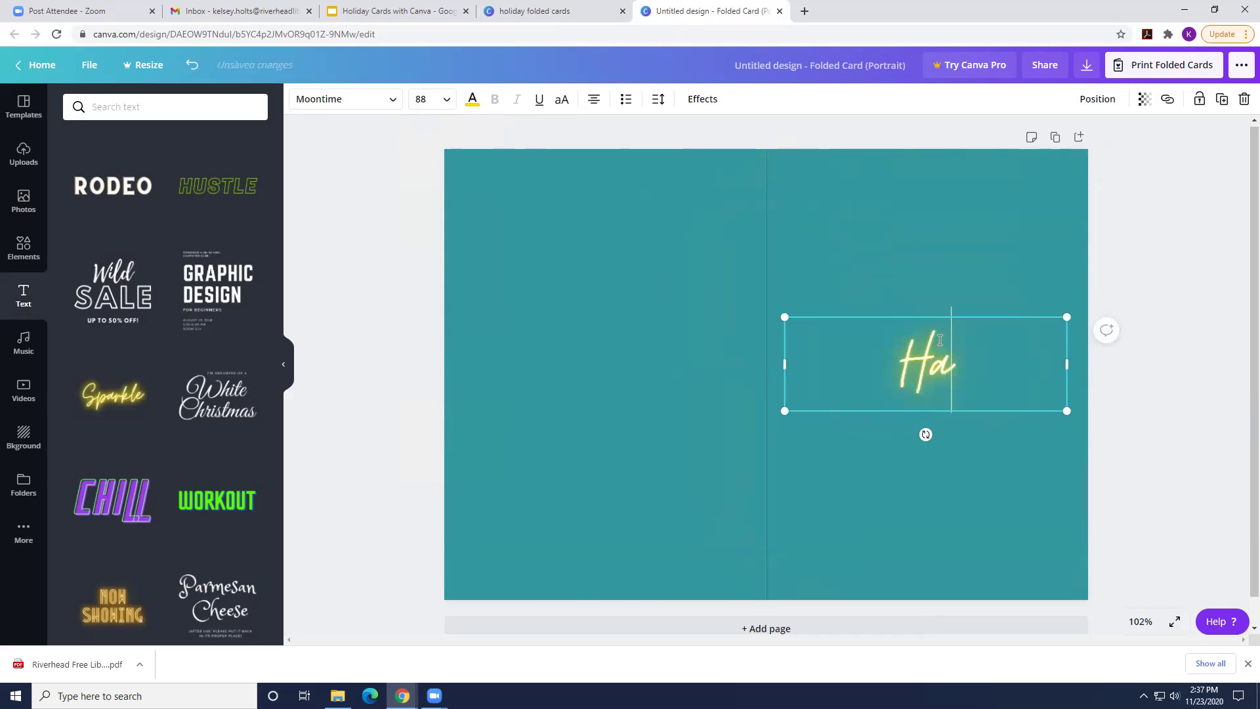
pyautogui.write('ppy Ho')
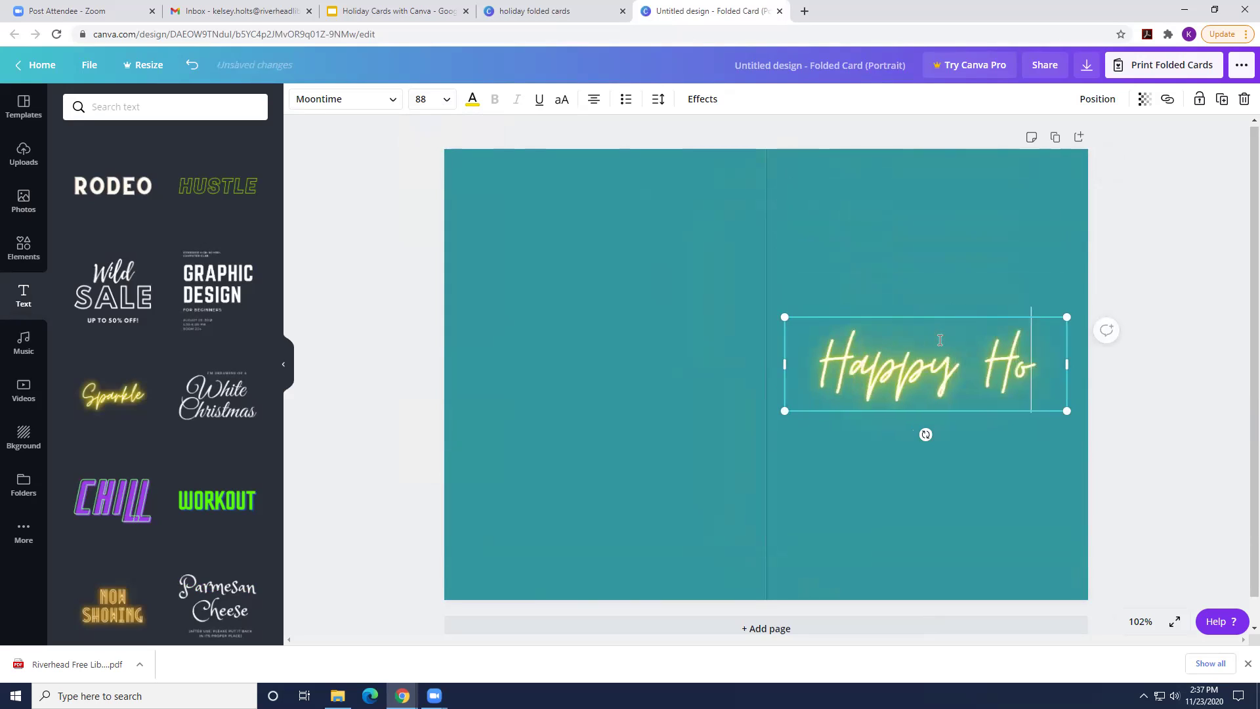
pyautogui.write('lidays')
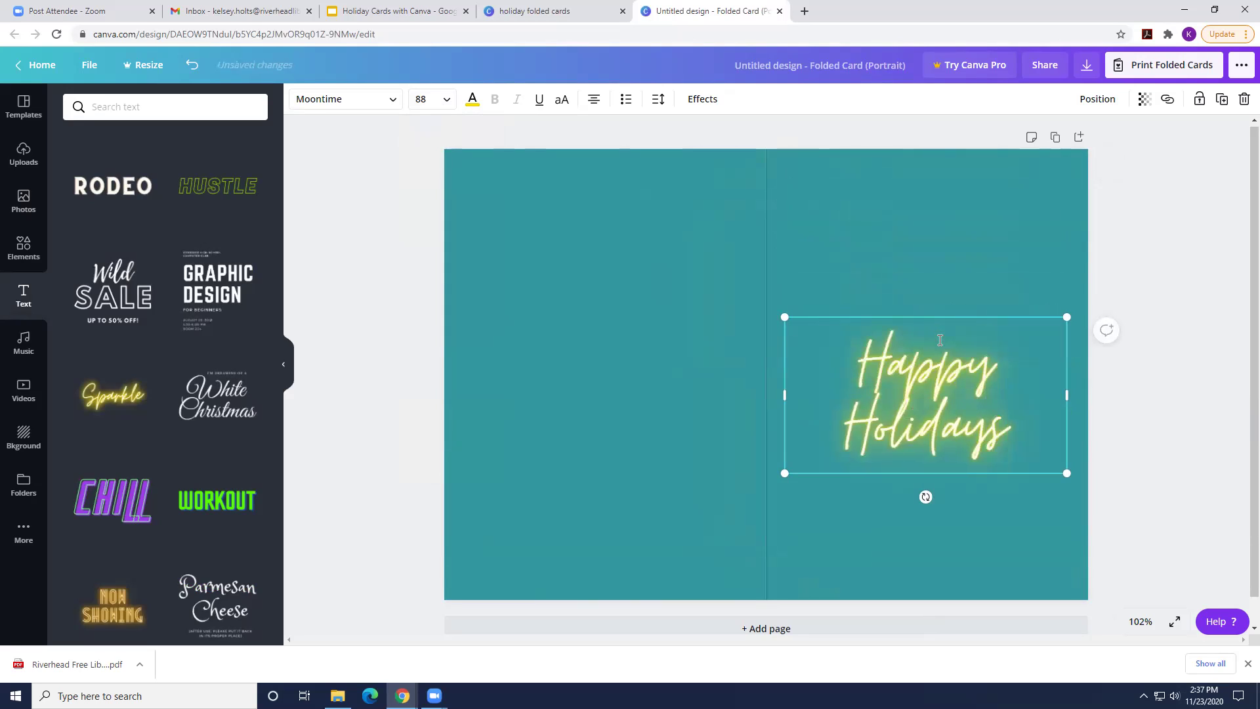
pyautogui.press('Escape')
pyautogui.moveTo(935, 398); pyautogui.dragTo(936, 376)
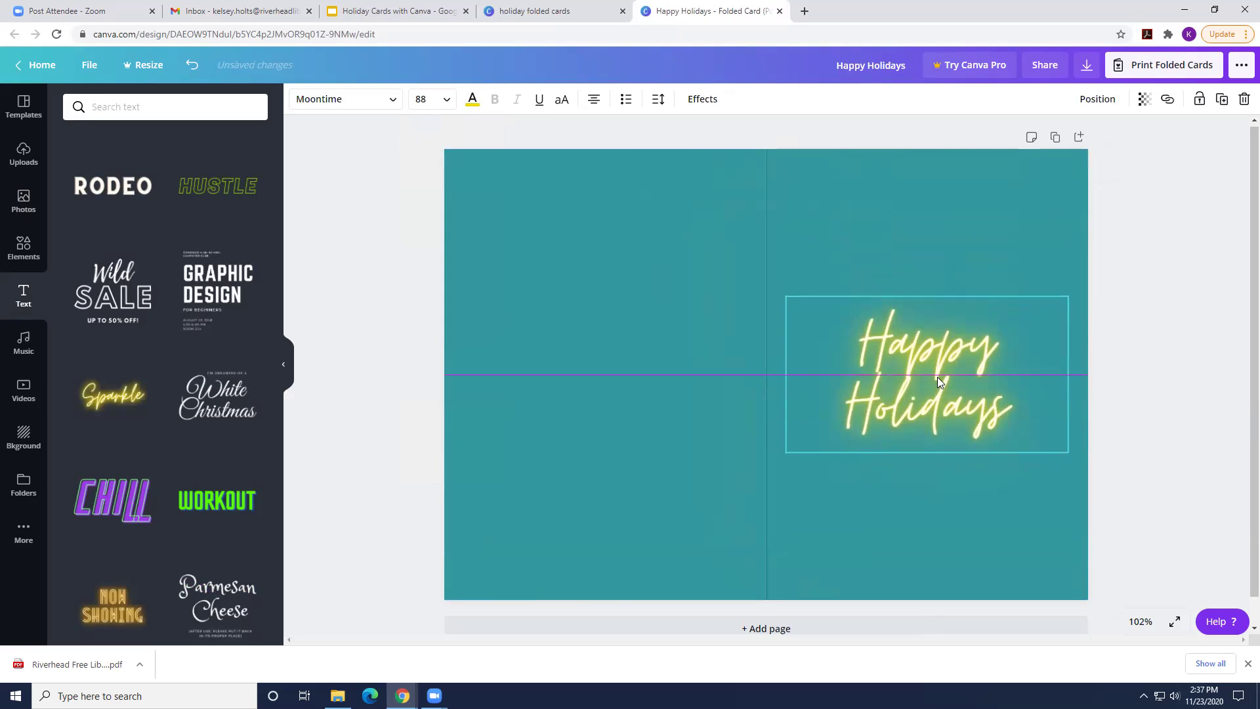
pyautogui.click(980, 235)
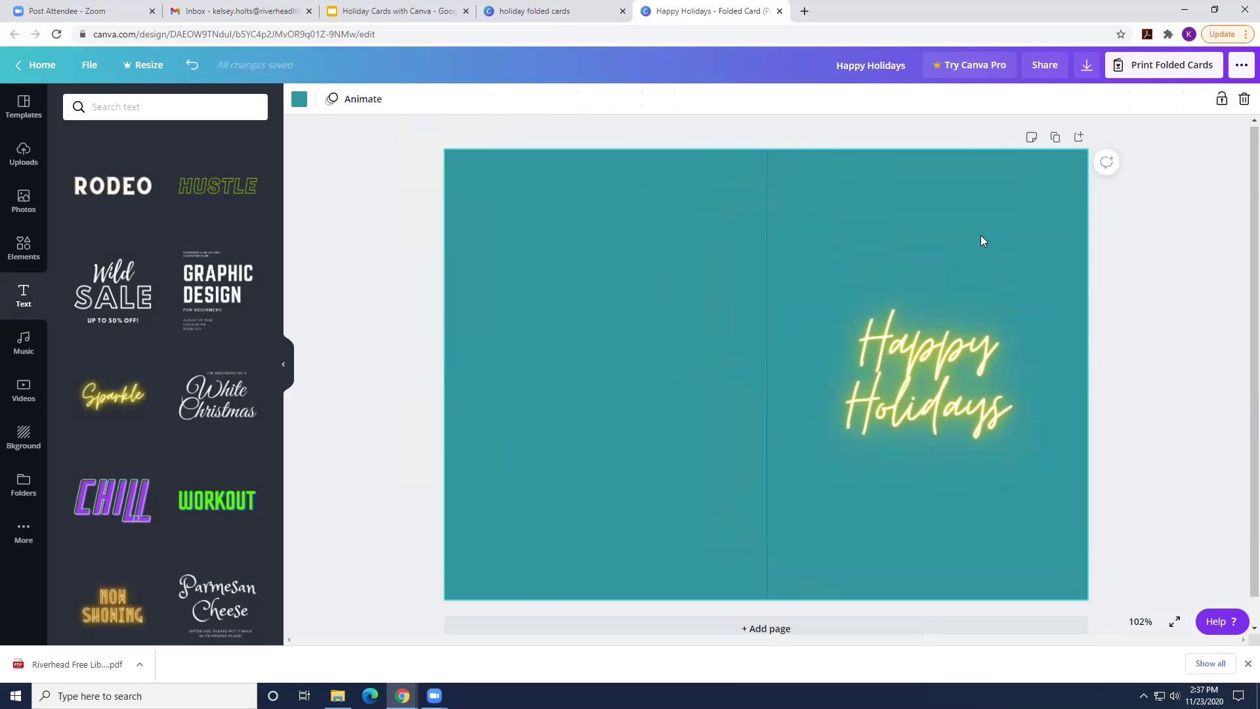
# - Change the "Happy Holidays" text color to the default light purple after trying lime and pink
pyautogui.click(972, 334)
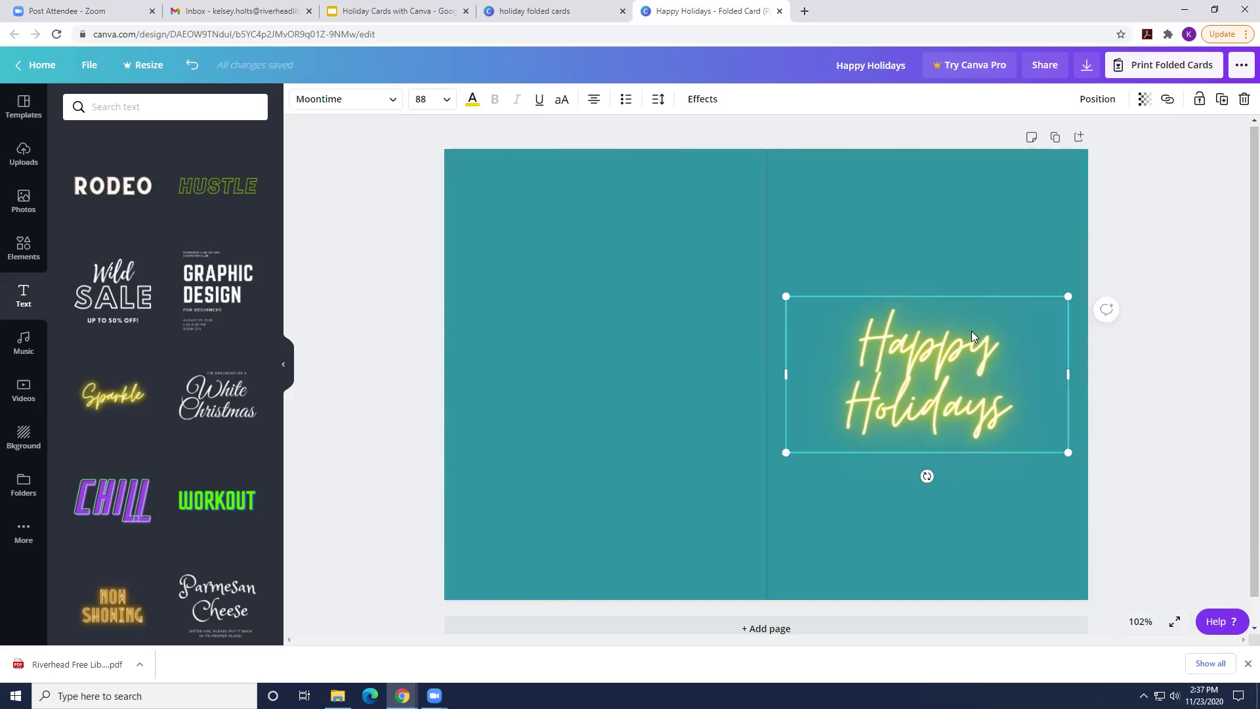
pyautogui.click(473, 102)
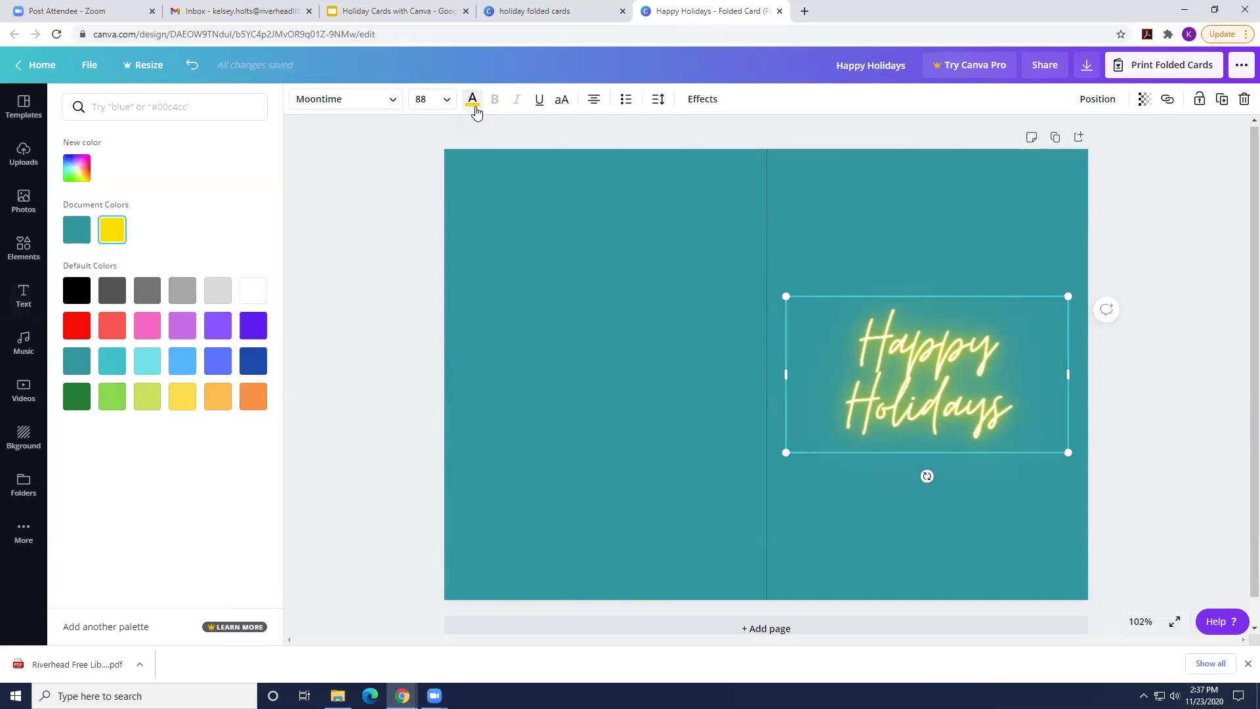
pyautogui.click(148, 407)
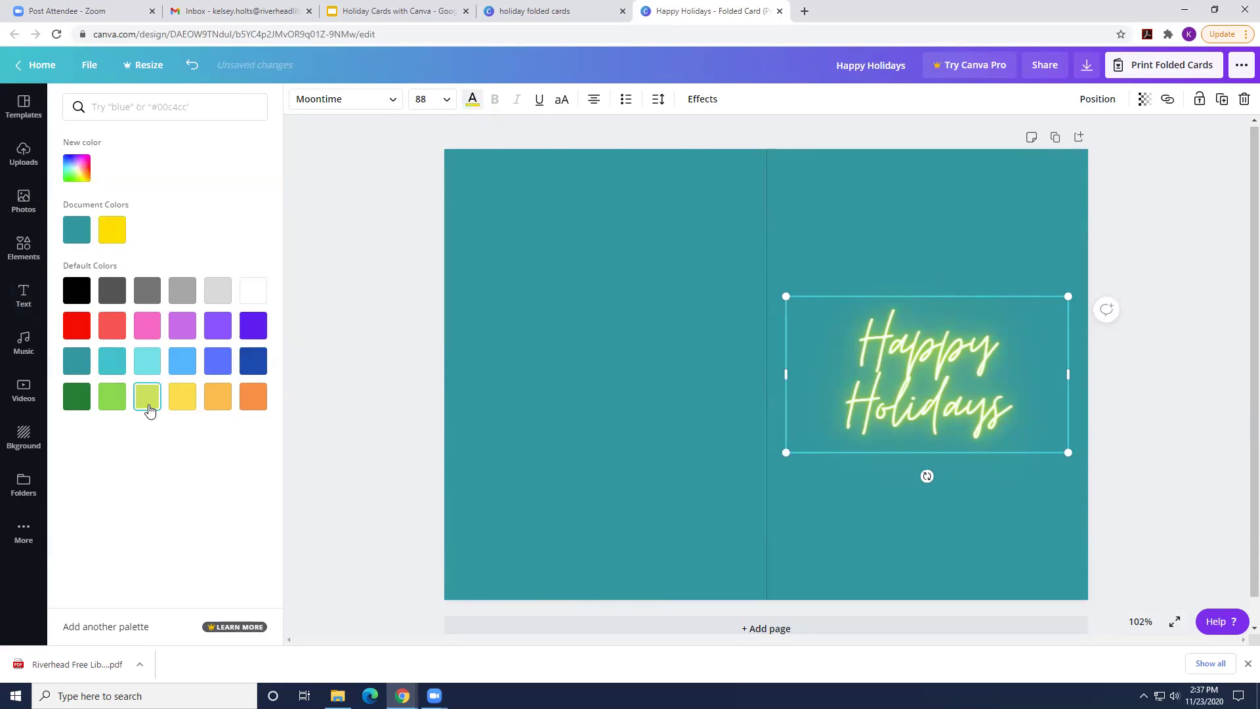
pyautogui.click(158, 338)
pyautogui.click(178, 338)
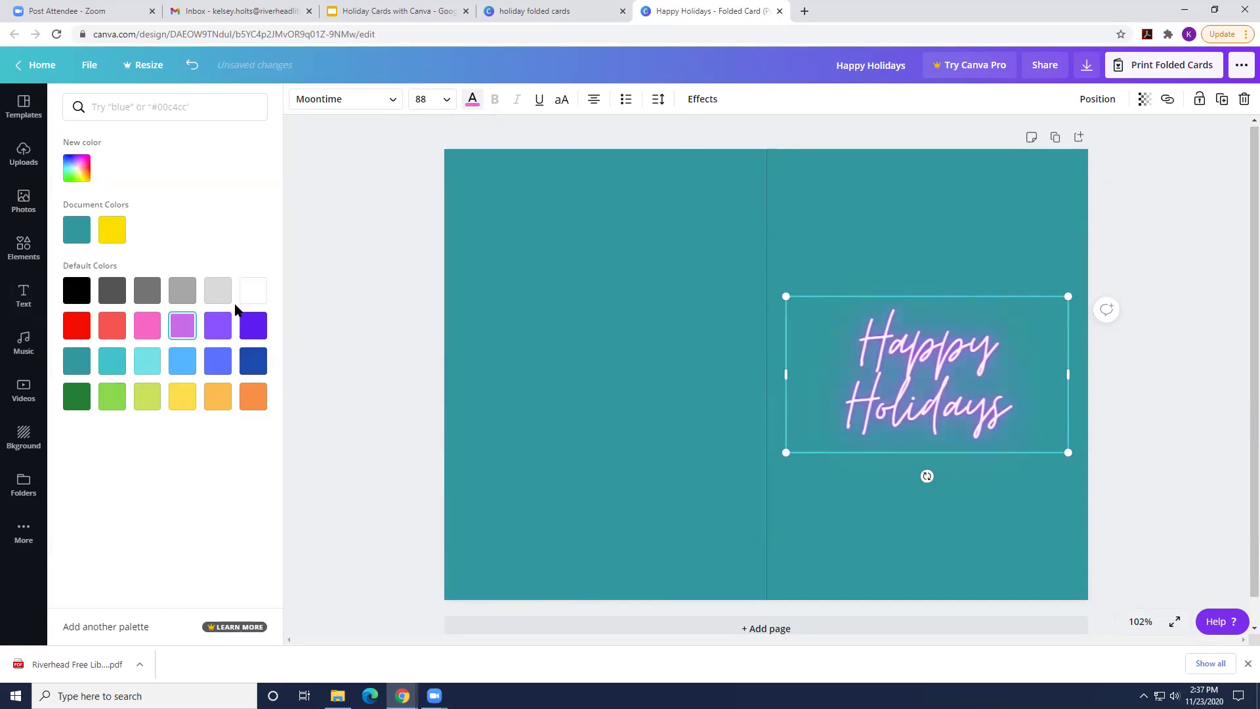
pyautogui.click(291, 304)
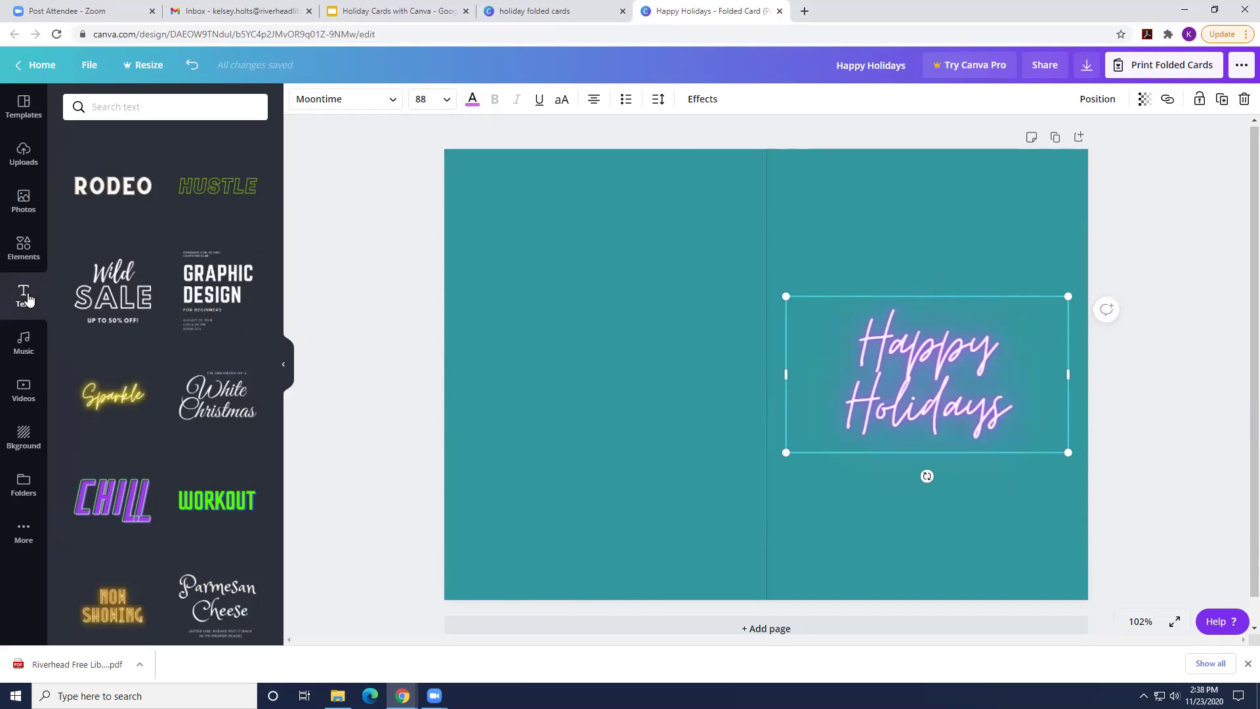
# - Search the elements for "winter" and add the three free white snowflakes from the first row of results
pyautogui.click(31, 259)
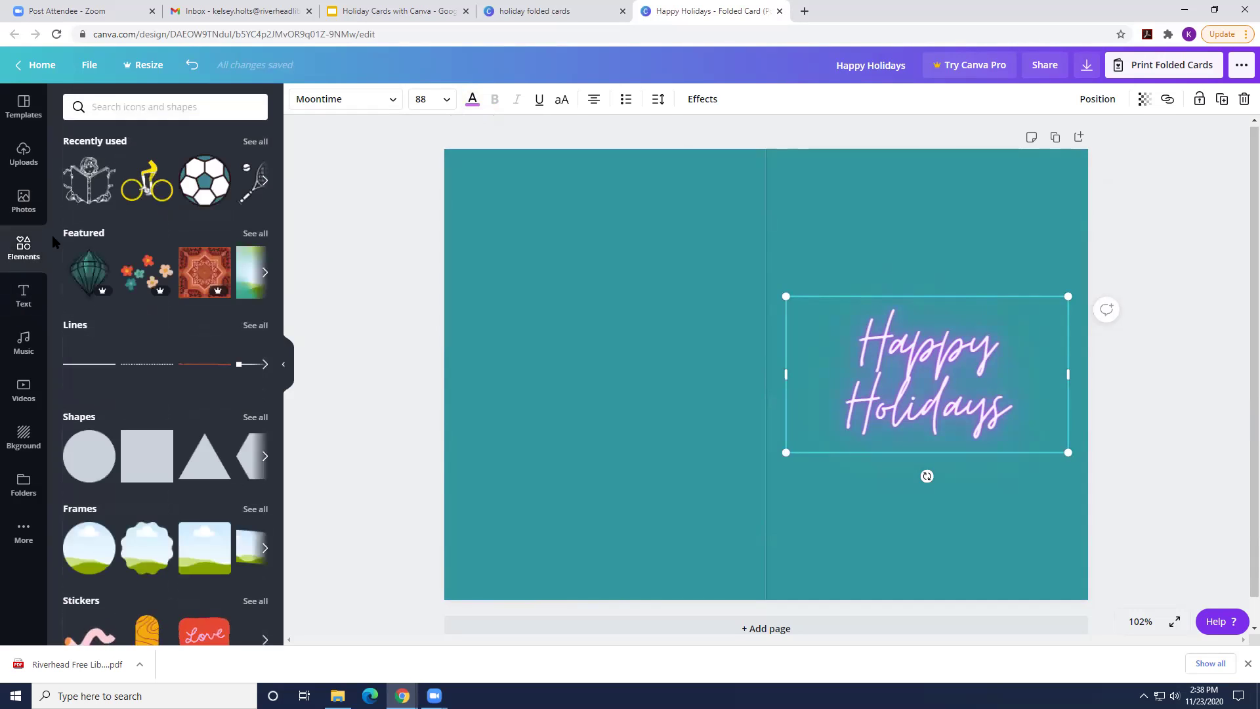
pyautogui.click(115, 110)
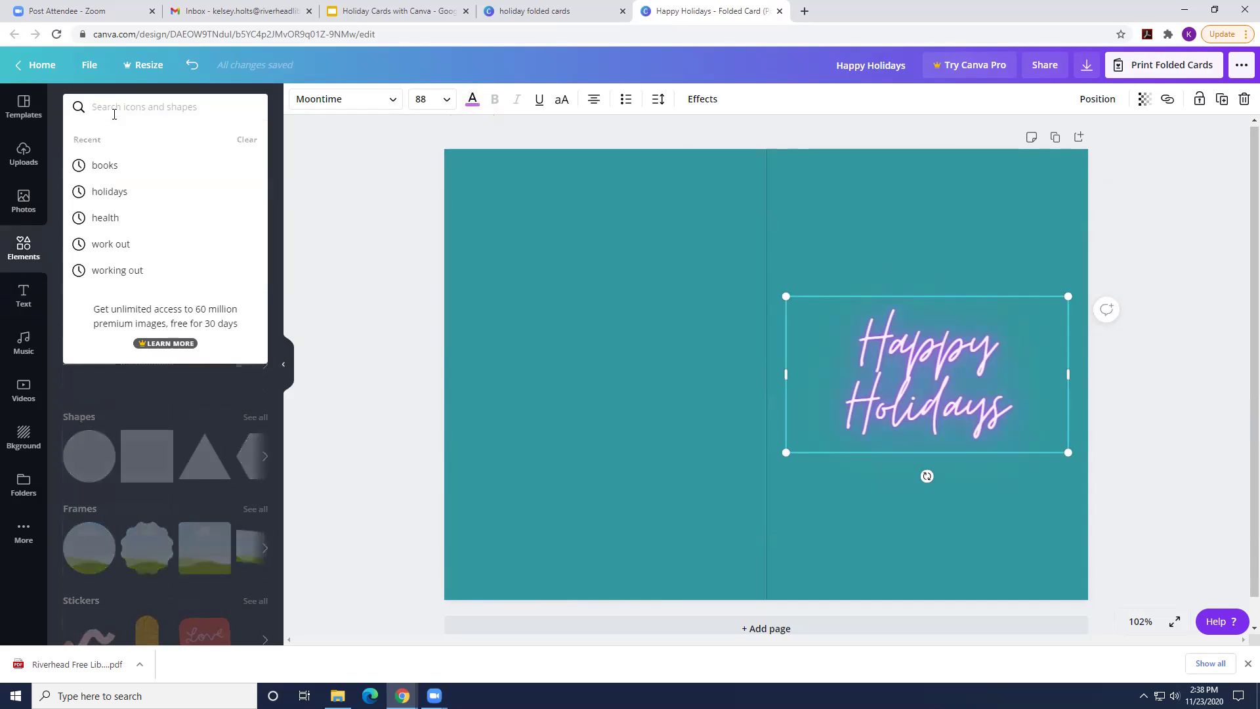
pyautogui.write('winter')
pyautogui.press('Return')
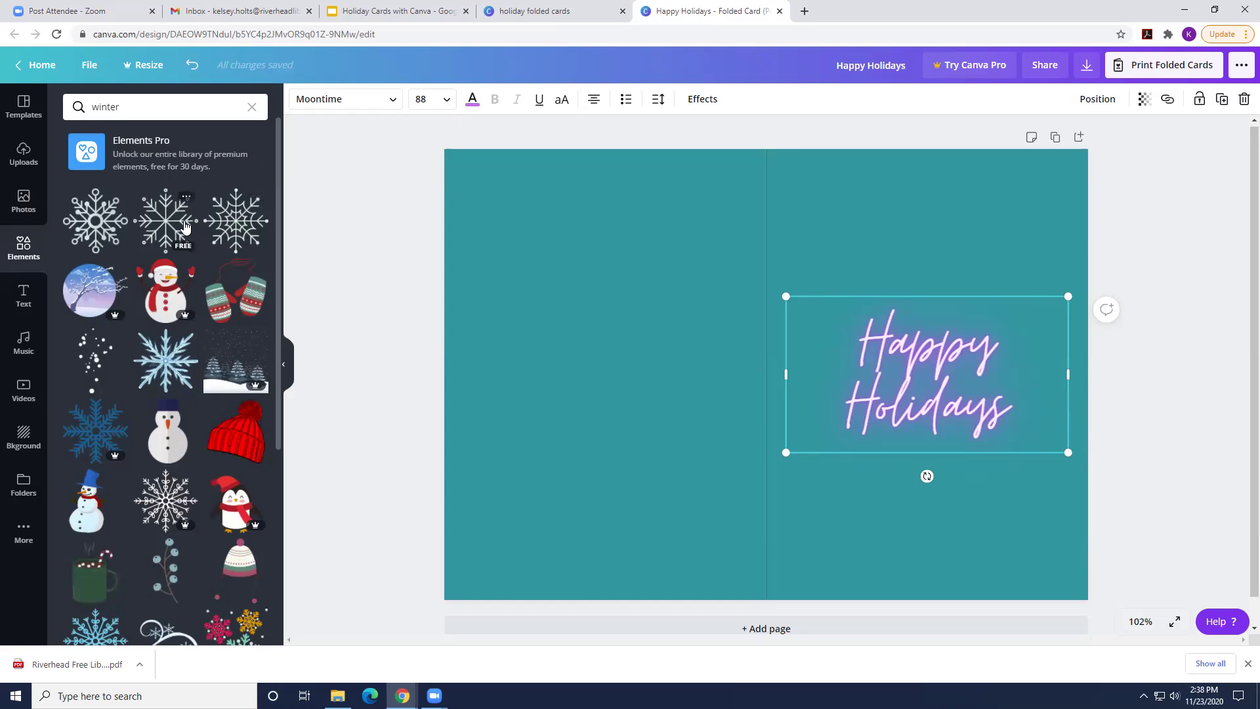
pyautogui.click(229, 223)
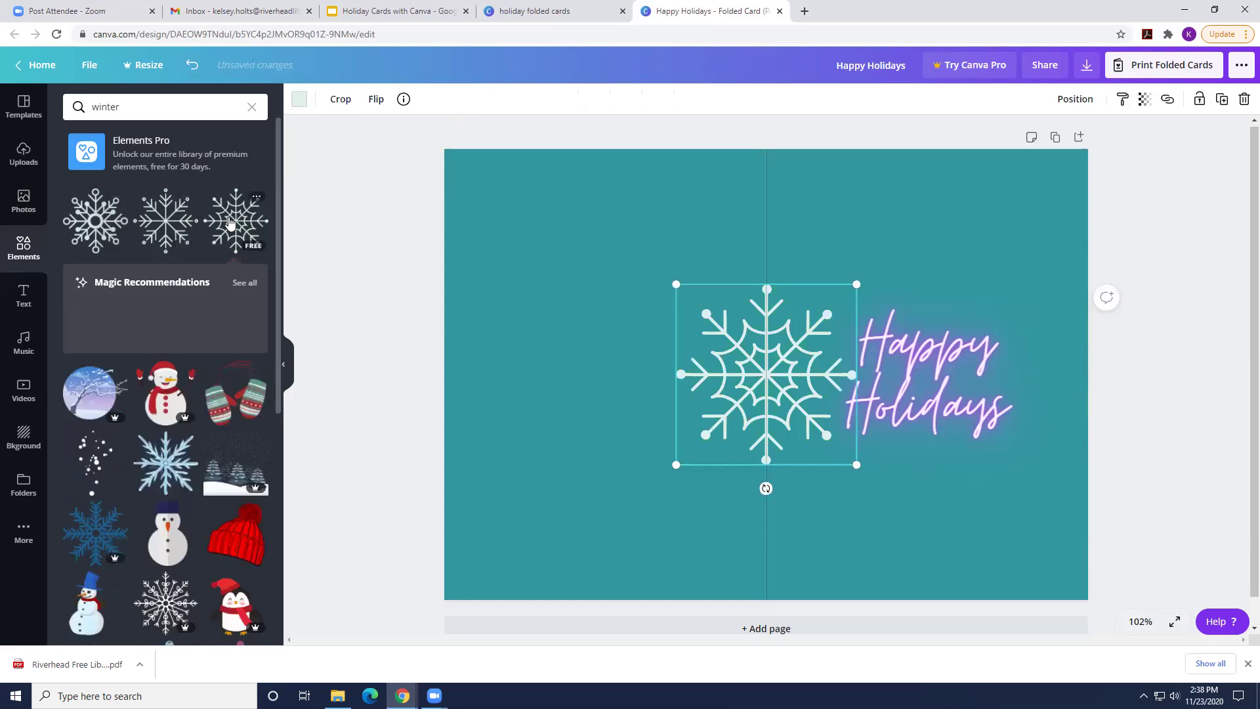
pyautogui.click(168, 222)
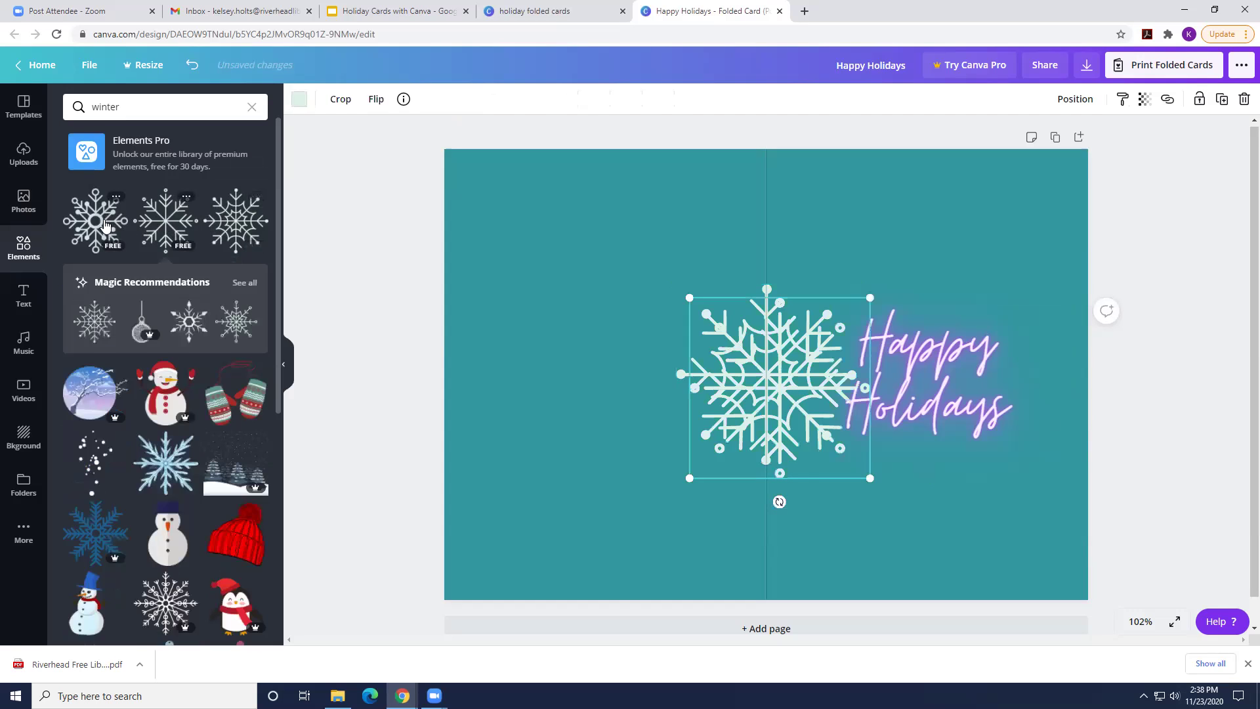
pyautogui.click(105, 225)
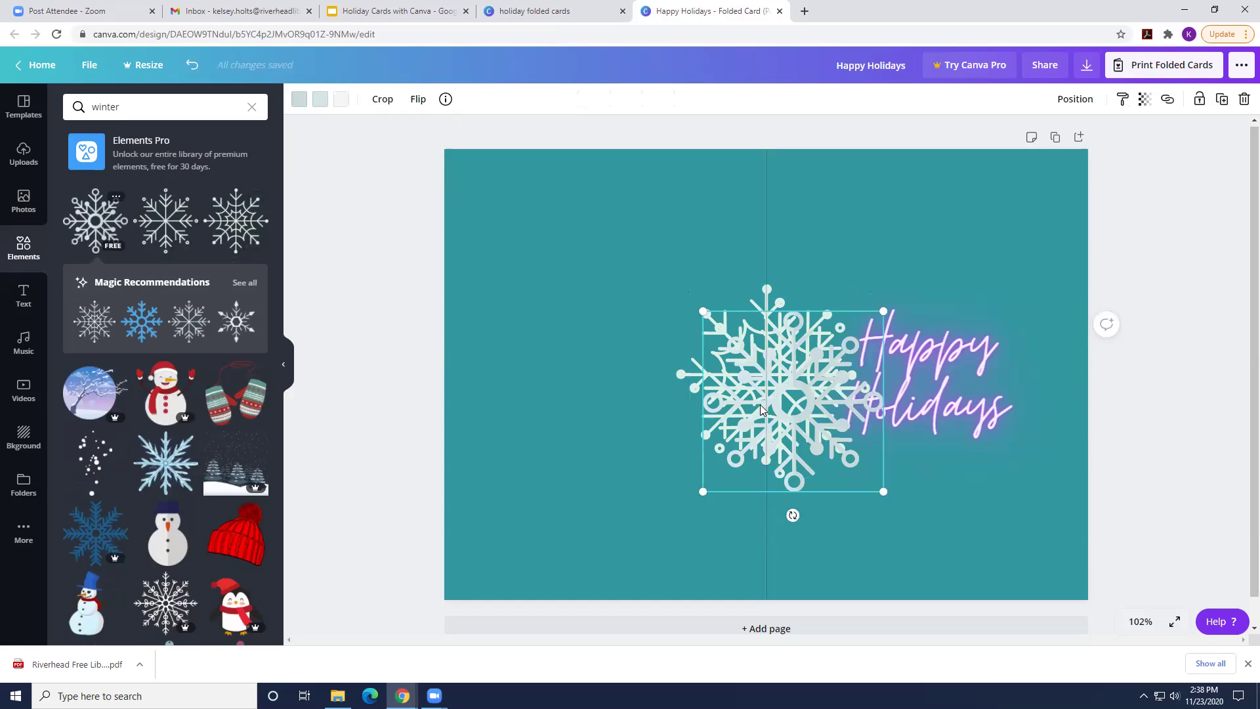
# - Move the topmost snowflake to the upper-right corner of the card and shrink it to fit above the greeting
pyautogui.moveTo(795, 395); pyautogui.dragTo(991, 246)
pyautogui.moveTo(901, 335); pyautogui.dragTo(969, 286)
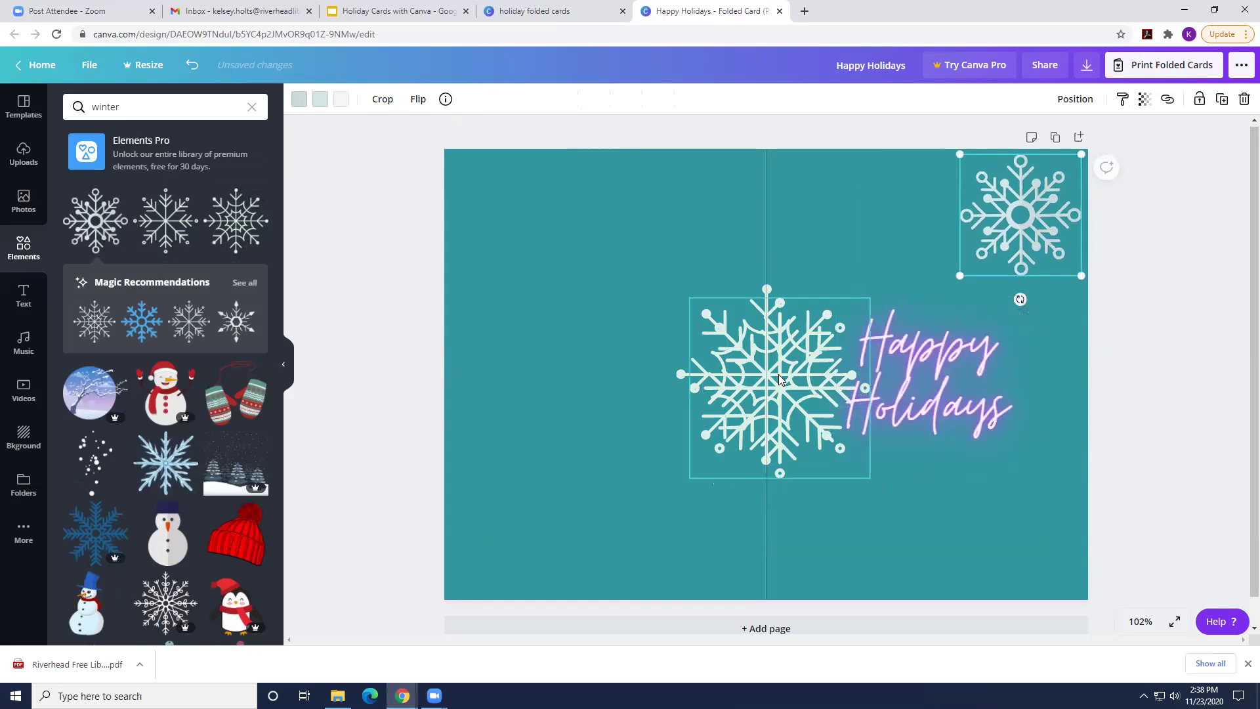
# - Shrink the two remaining center snowflakes, placing one in the card's lower-right corner and the other at the upper left of its right half
pyautogui.click(794, 378)
pyautogui.moveTo(794, 377); pyautogui.dragTo(1018, 501)
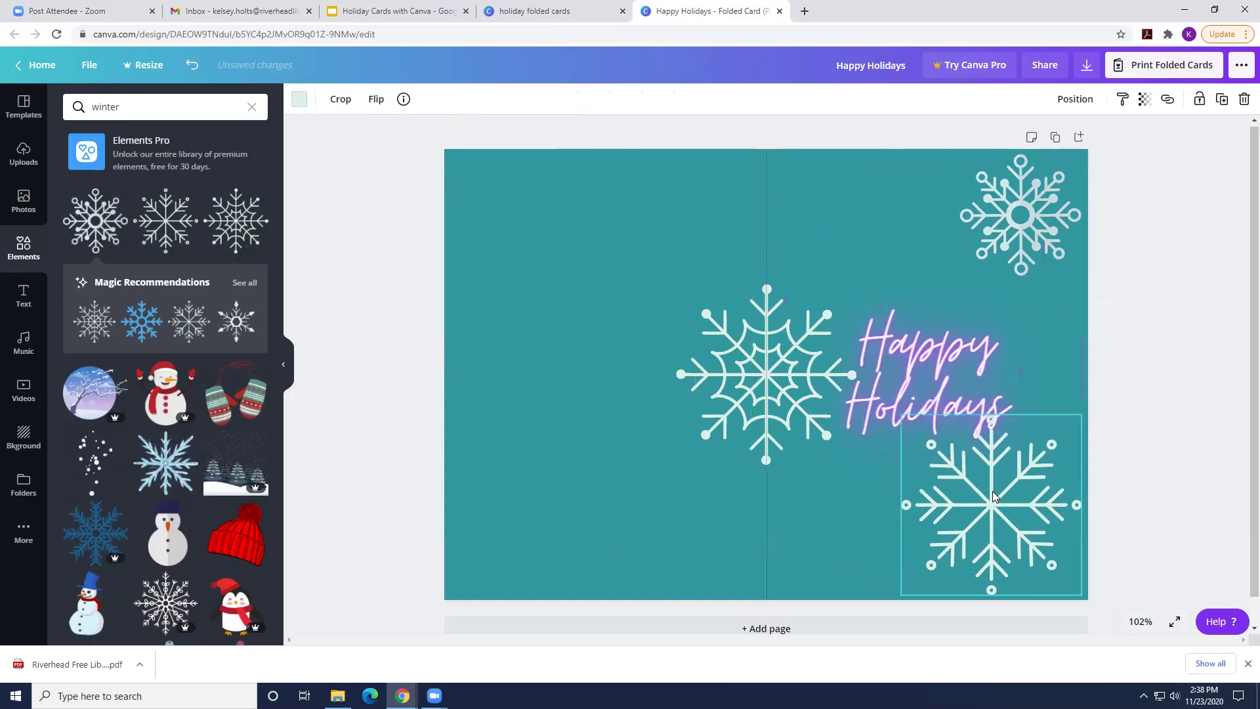
pyautogui.moveTo(916, 432); pyautogui.dragTo(992, 507)
pyautogui.click(748, 391)
pyautogui.moveTo(860, 281); pyautogui.dragTo(761, 374)
pyautogui.moveTo(727, 422); pyautogui.dragTo(818, 278)
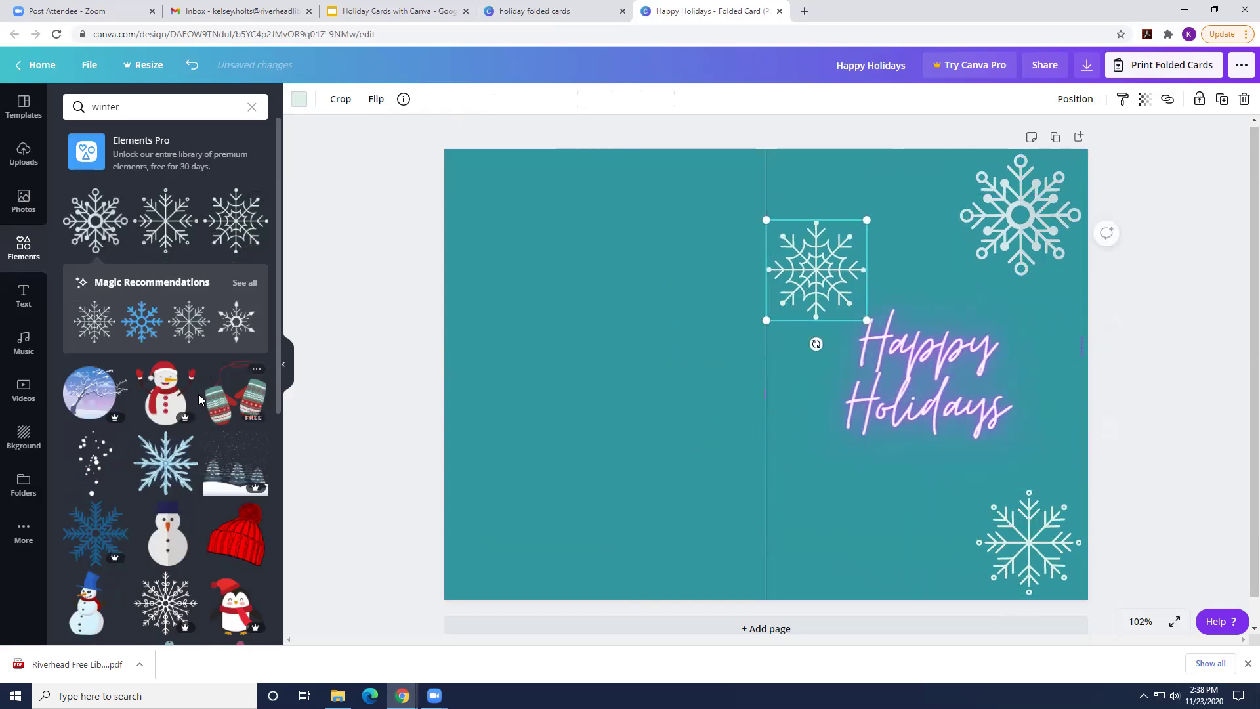
# - Add the free ornate white snowflake at the lower left of the card's right half and slightly shrink the upper-right snowflake
pyautogui.scroll(-1, 198, 397)
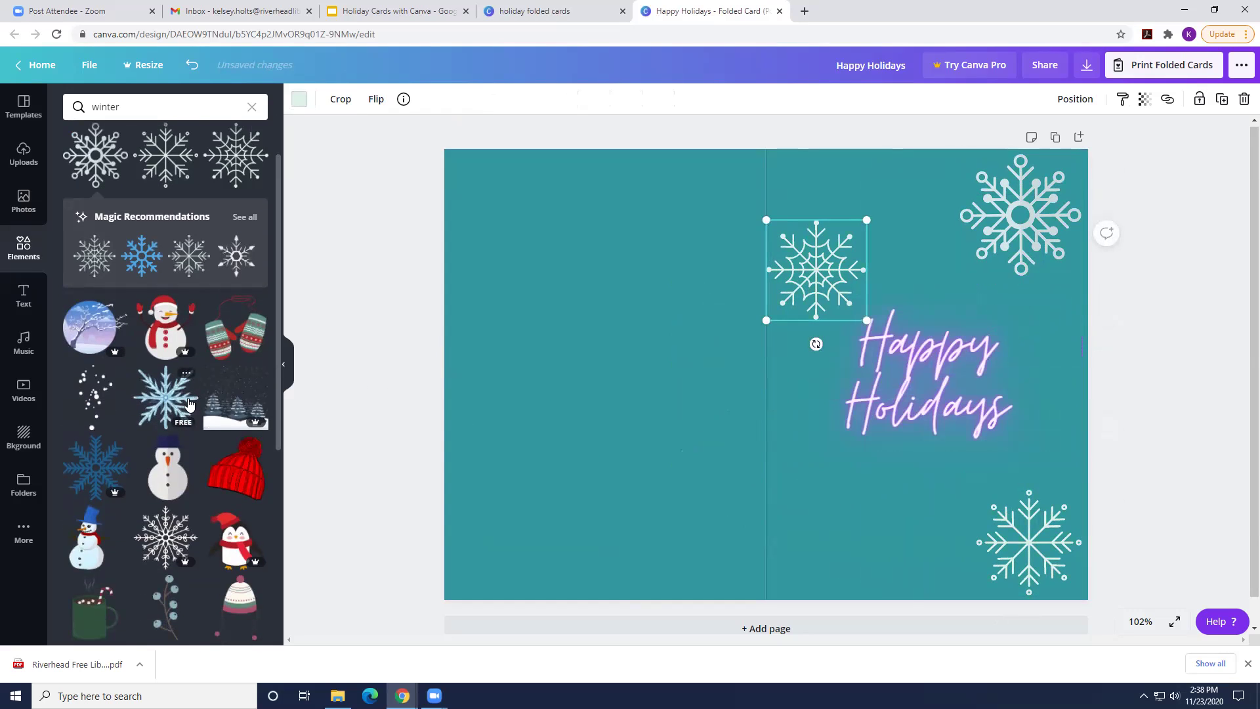
pyautogui.scroll(-4, 188, 403)
pyautogui.scroll(-2, 188, 403)
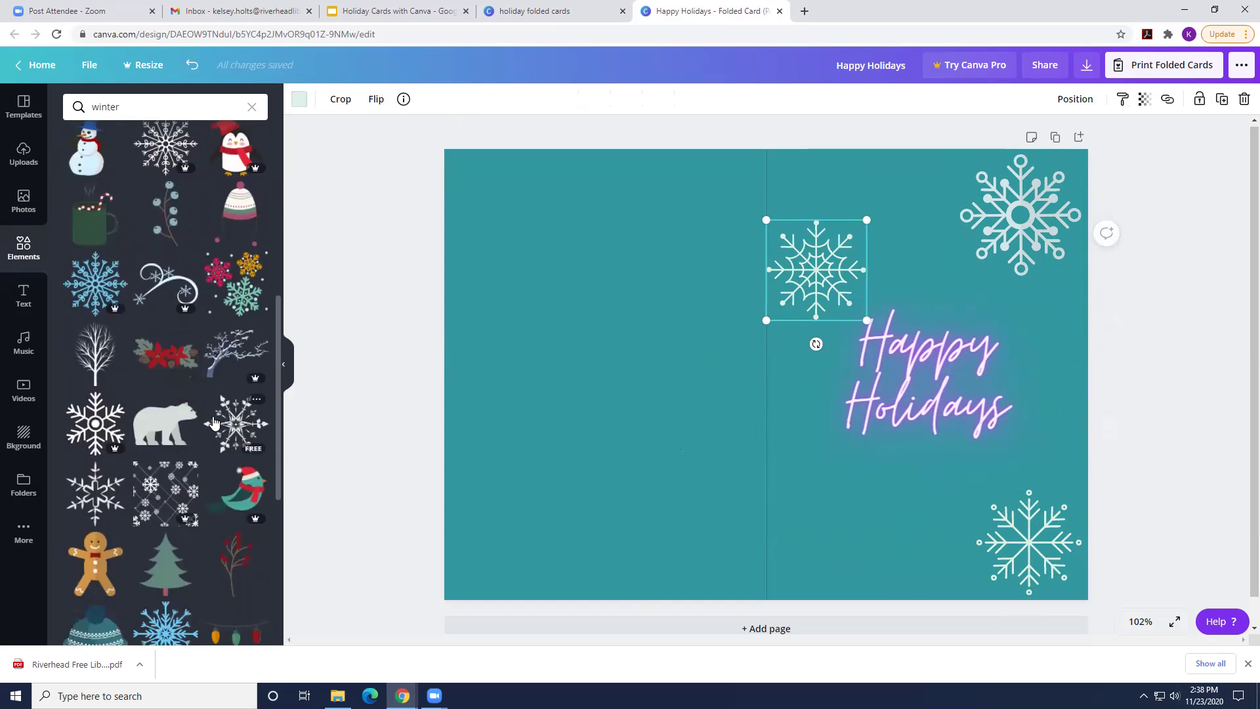
pyautogui.click(213, 421)
pyautogui.moveTo(871, 466); pyautogui.dragTo(848, 528)
pyautogui.click(974, 208)
pyautogui.moveTo(960, 273)
pyautogui.mouseDown()
pyautogui.moveTo(967, 263)
pyautogui.moveTo(958, 269)
pyautogui.mouseUp()
pyautogui.click(958, 269)
pyautogui.scroll(-1, 111, 469)
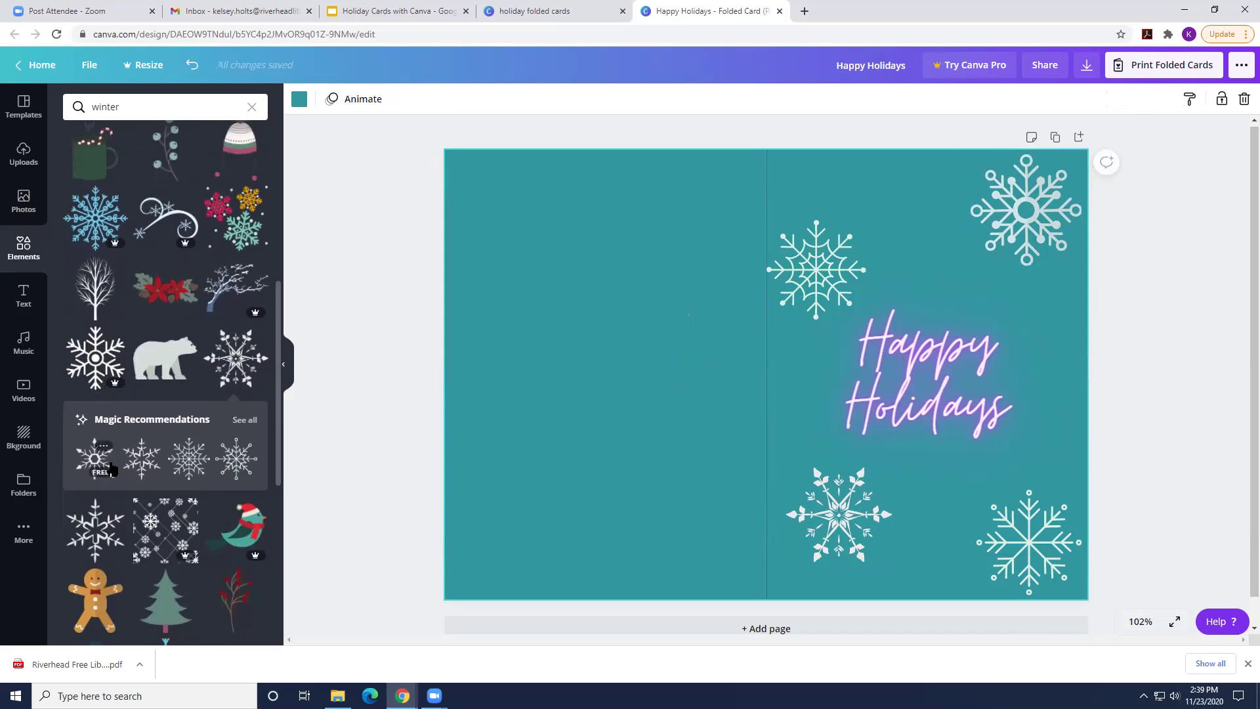
pyautogui.scroll(-1, 113, 469)
pyautogui.scroll(-1, 111, 468)
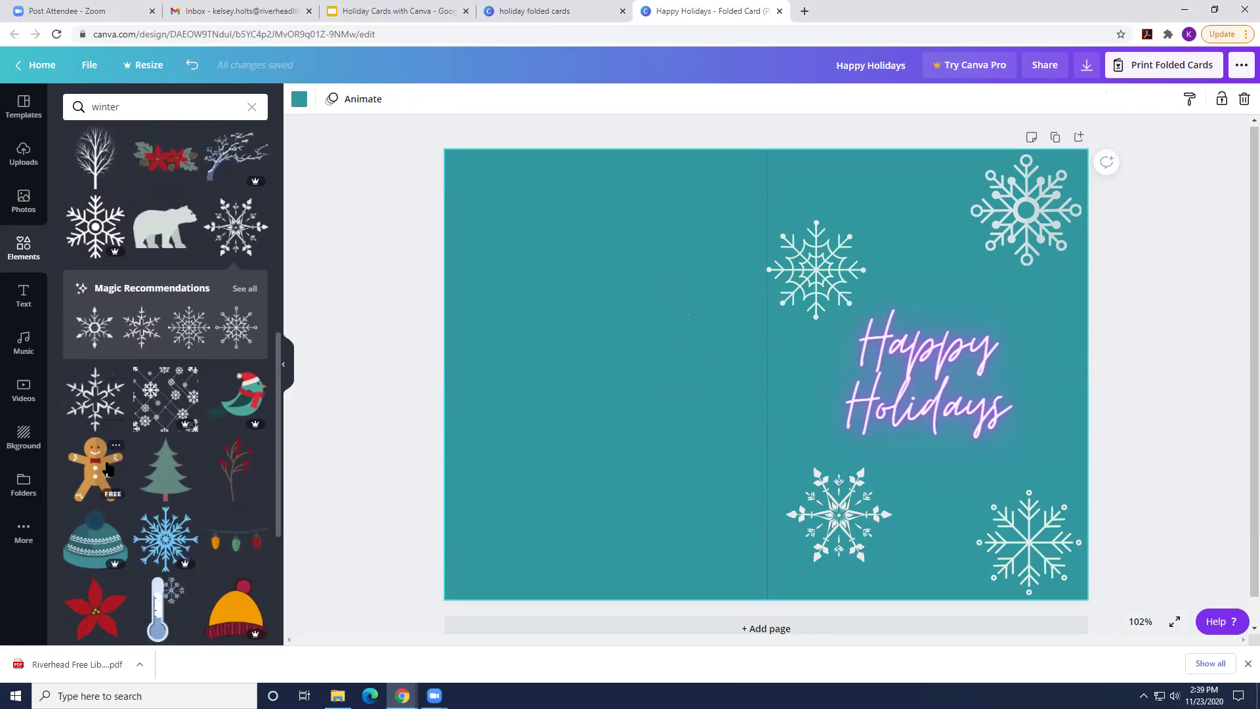
# - Search the backgrounds for "winter" and try the northern lights photo as the card background
pyautogui.click(34, 446)
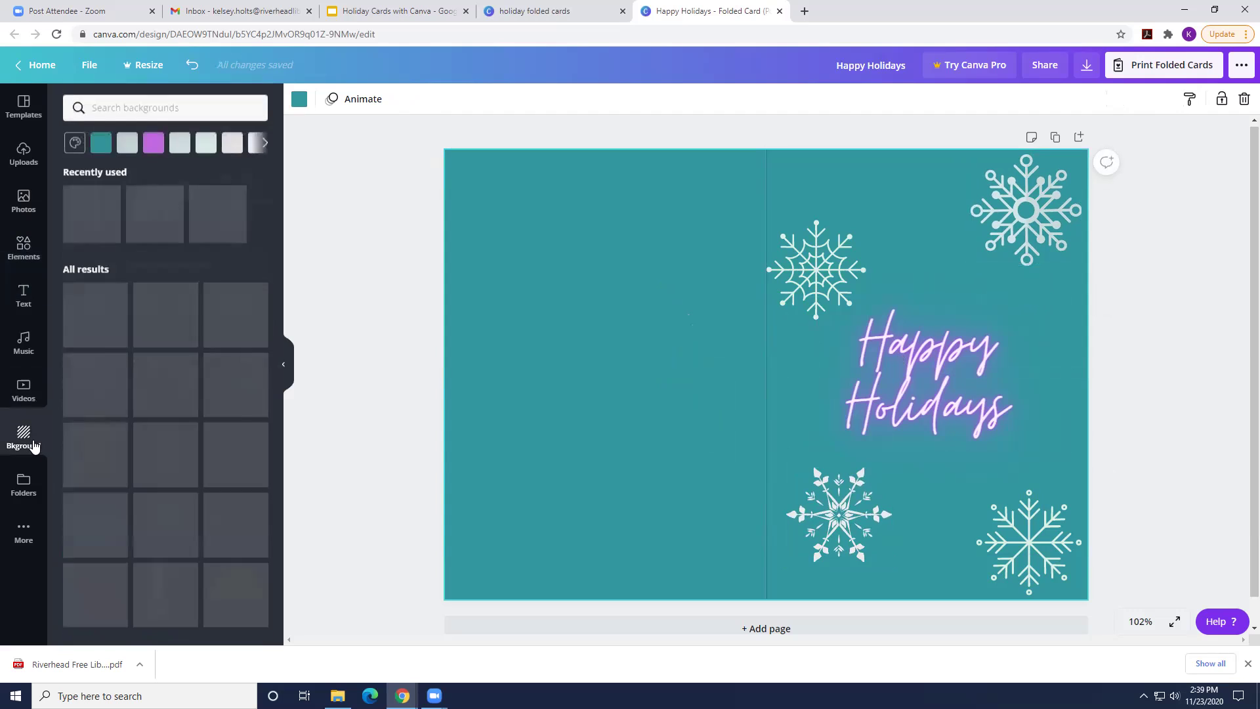
pyautogui.click(115, 107)
pyautogui.write('winter')
pyautogui.press('Return')
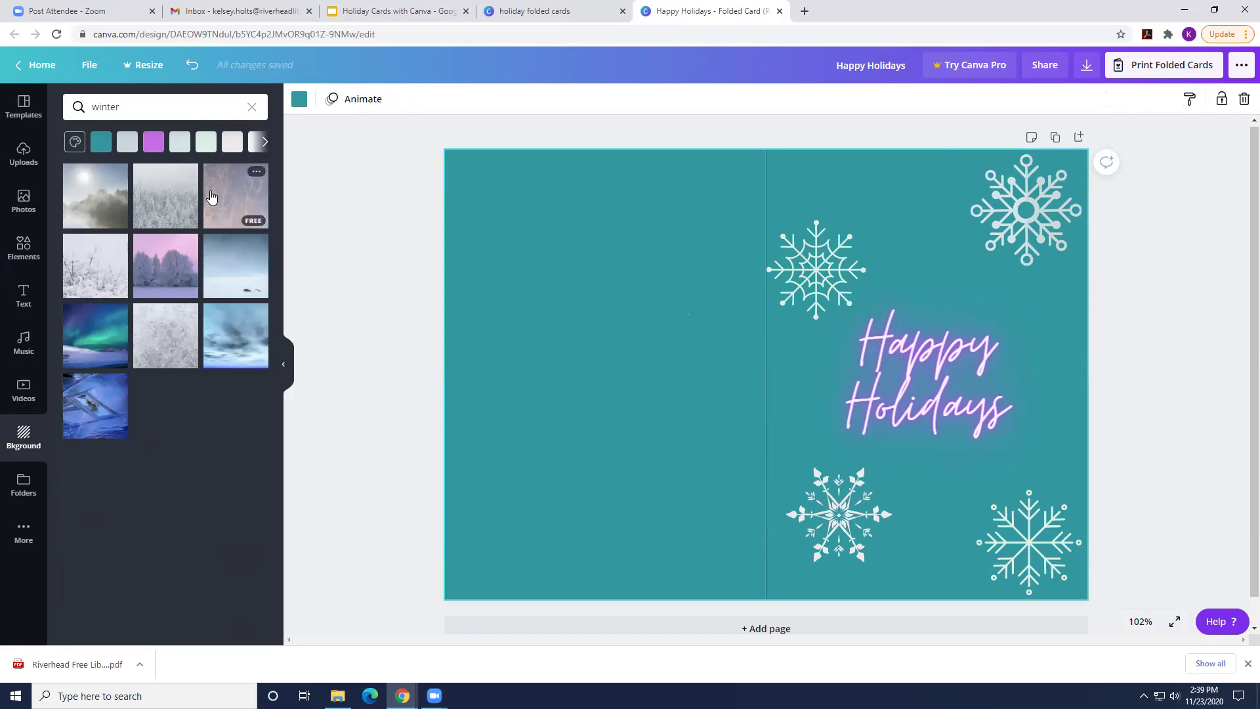
pyautogui.click(116, 336)
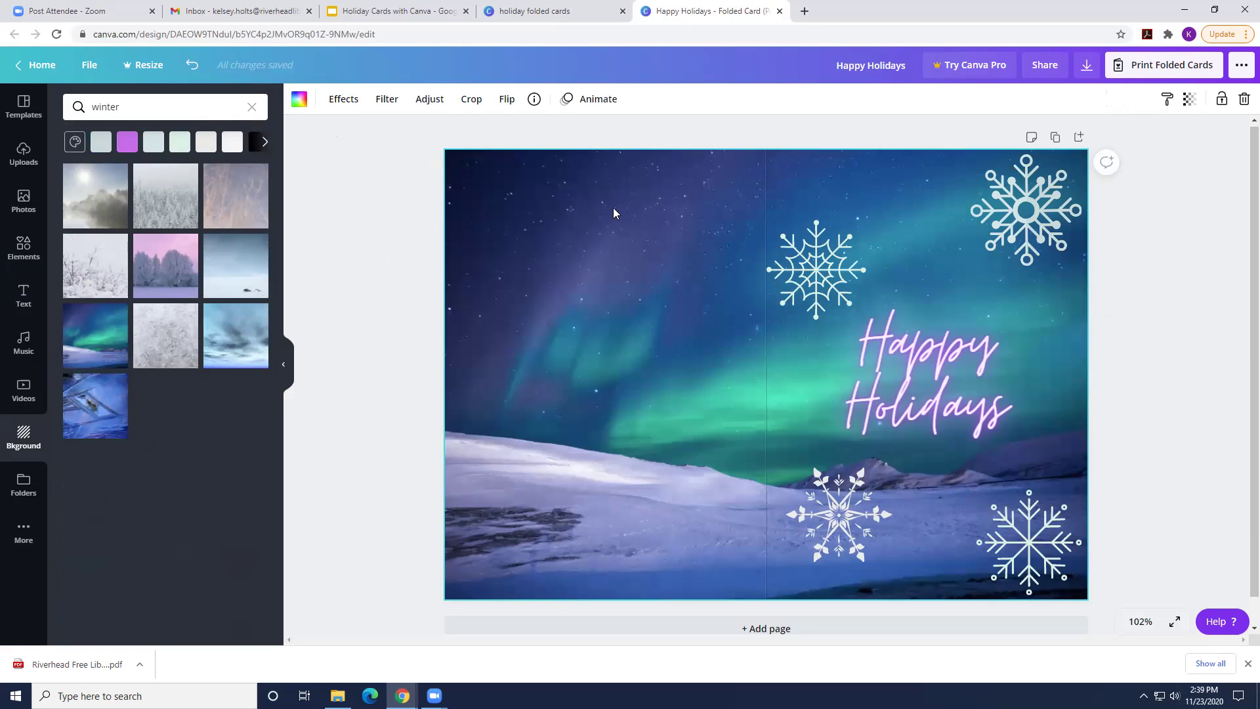
# - Delete the northern lights background and set the card background to the default dark teal color
pyautogui.click(1243, 99)
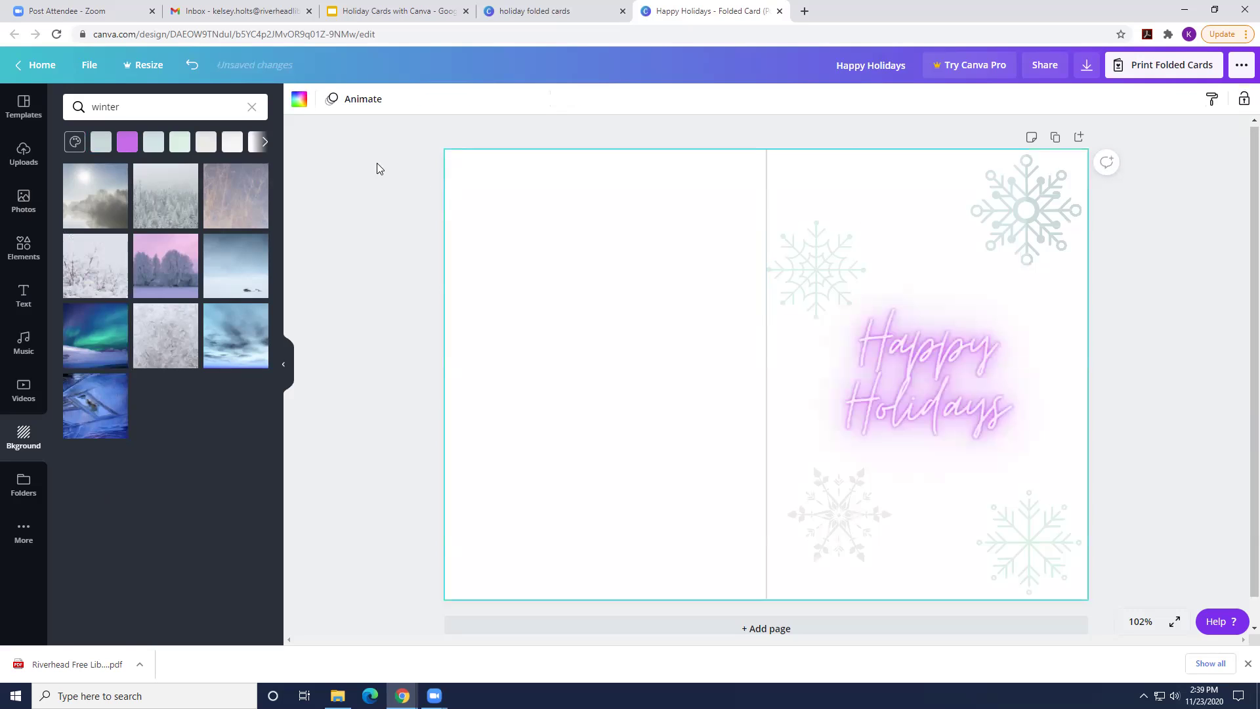
pyautogui.click(298, 103)
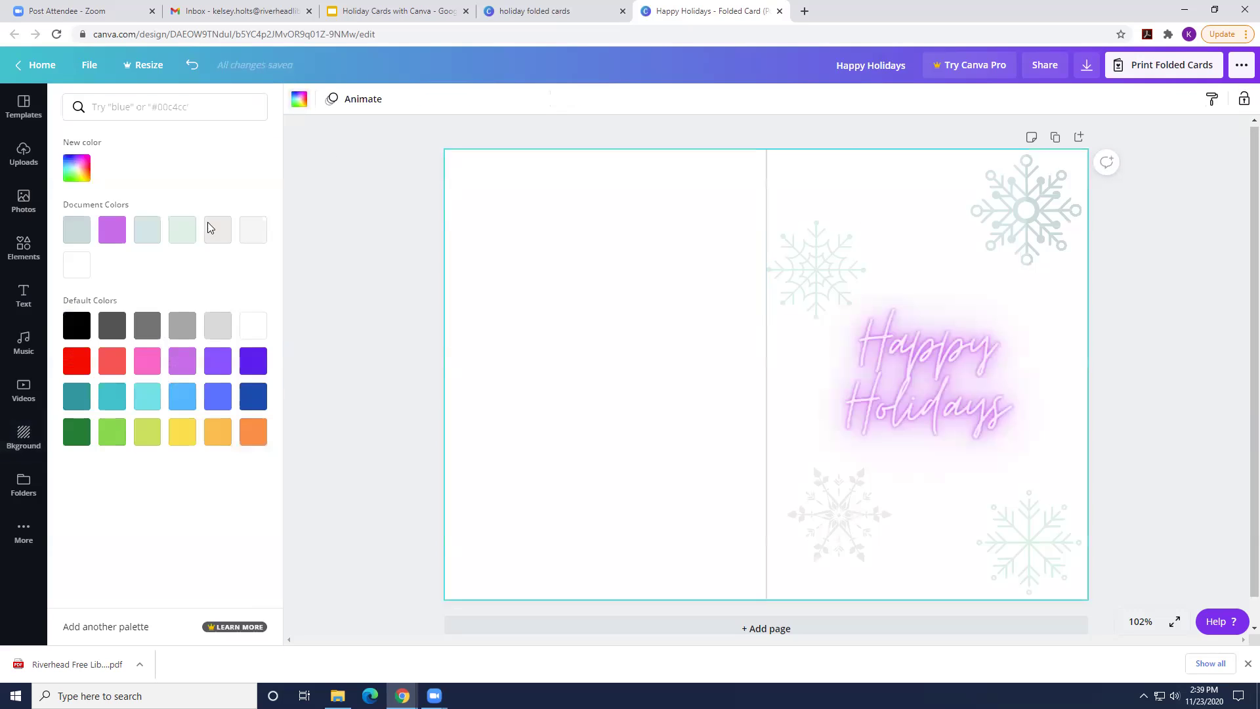
pyautogui.click(78, 397)
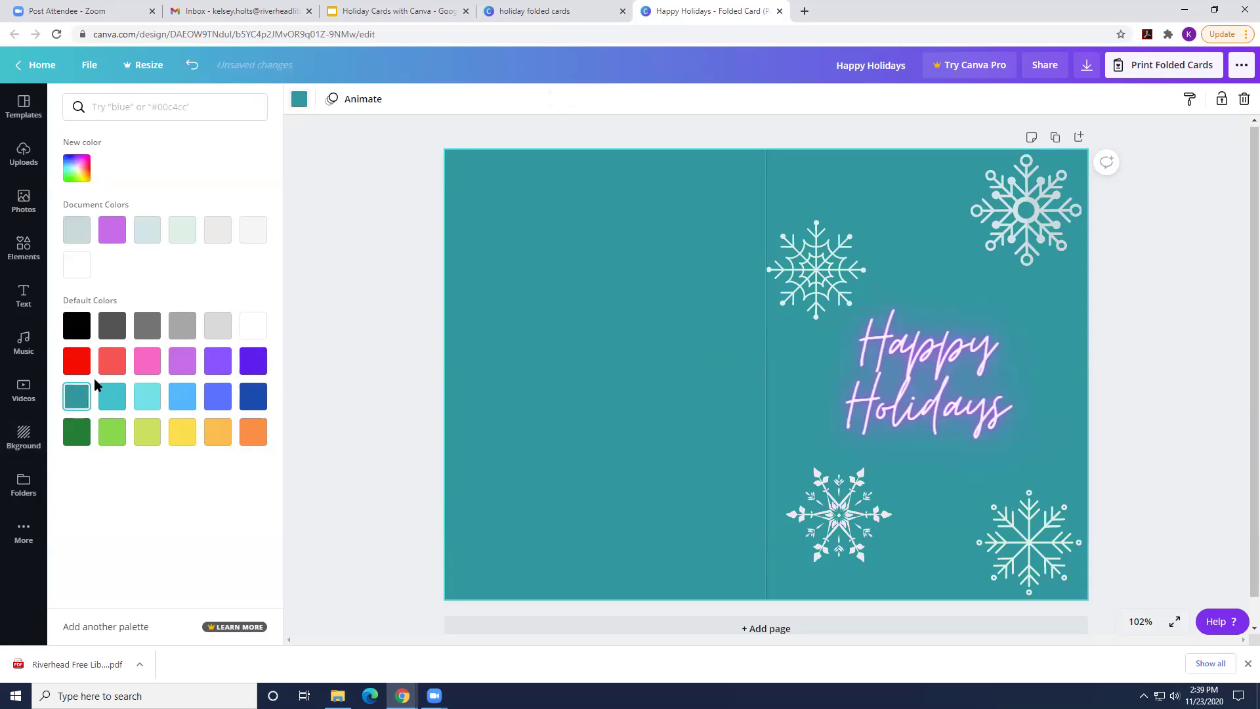
pyautogui.click(343, 257)
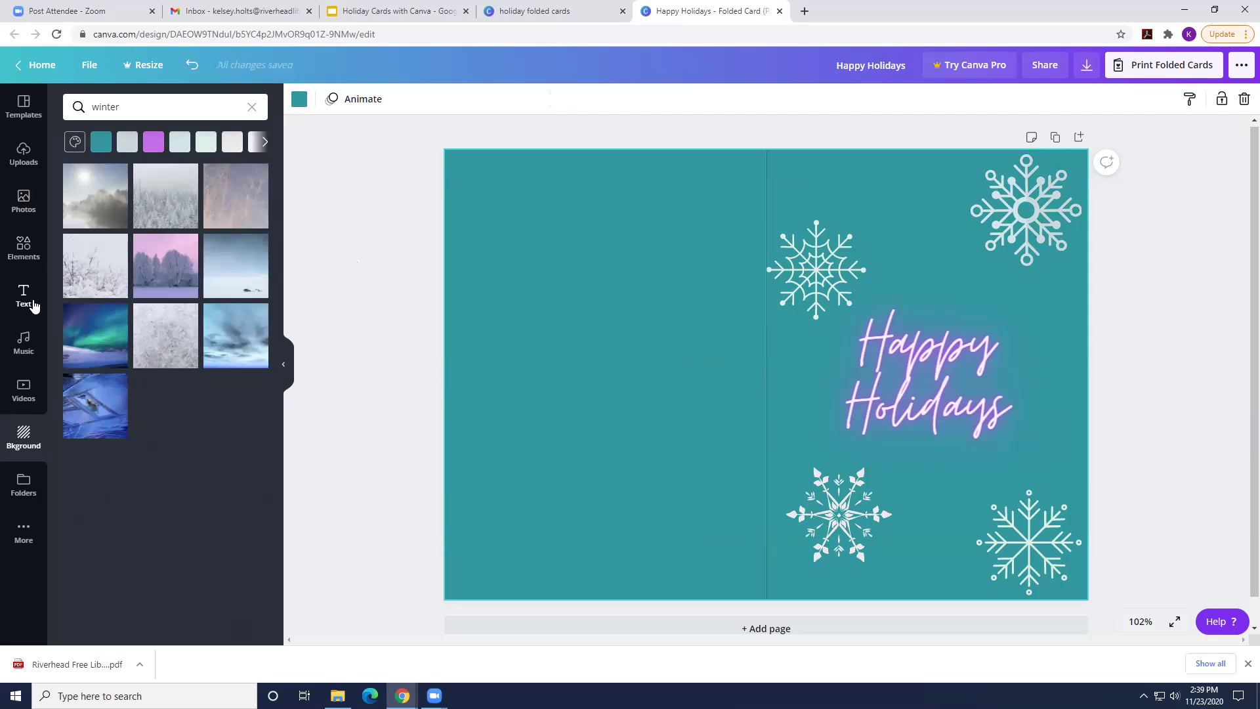
# - Add the free white poinsettia wreath from the "winter" elements and enlarge it to encircle the "Happy Holidays" greeting
pyautogui.click(29, 253)
pyautogui.scroll(-3, 123, 341)
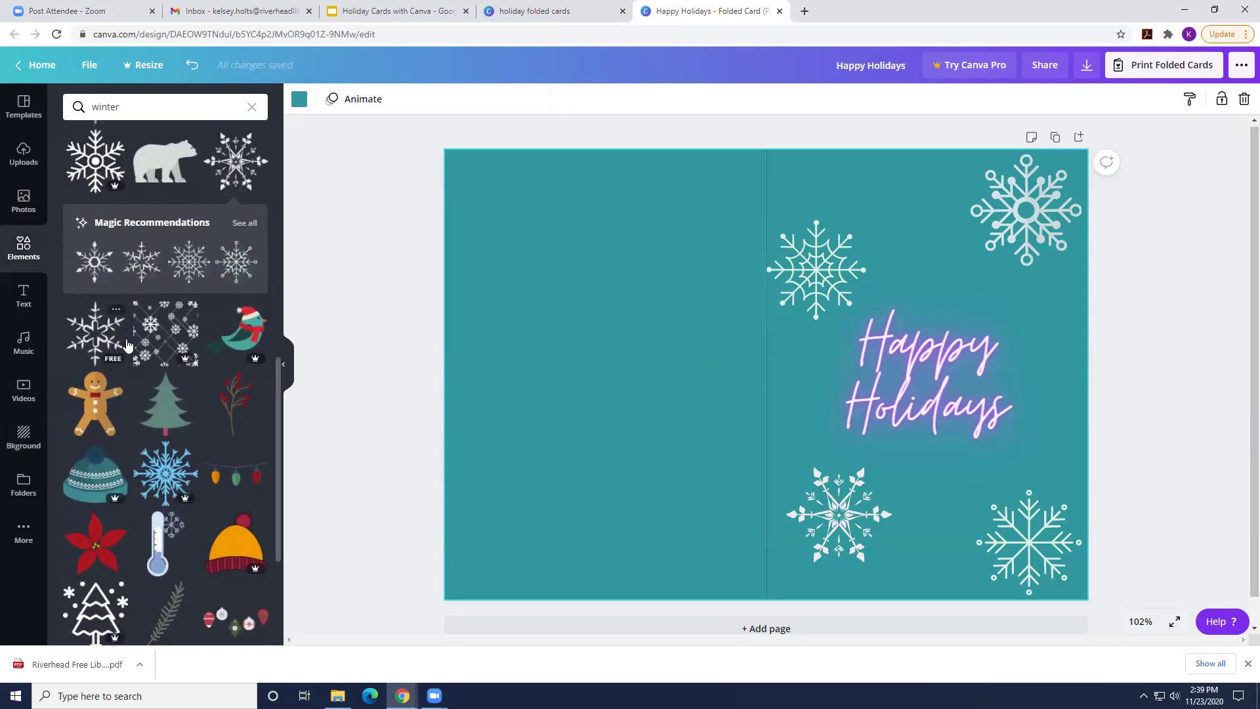
pyautogui.scroll(-2, 126, 344)
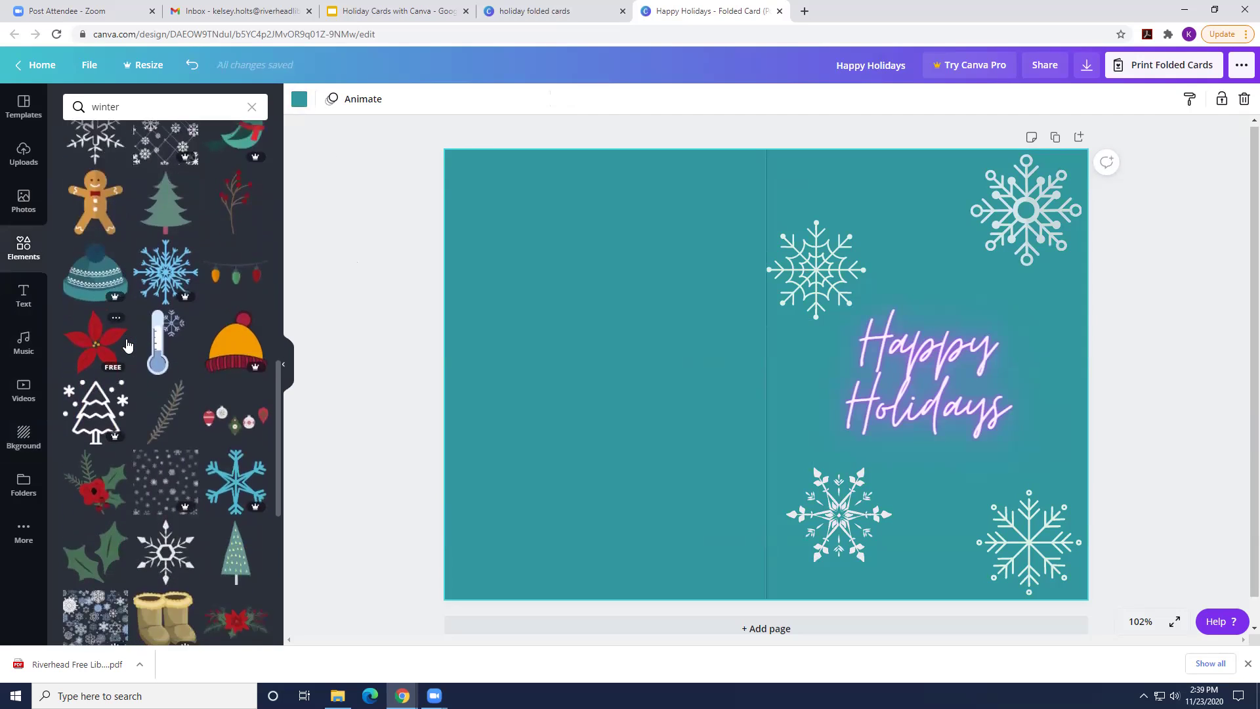
pyautogui.scroll(-4, 127, 344)
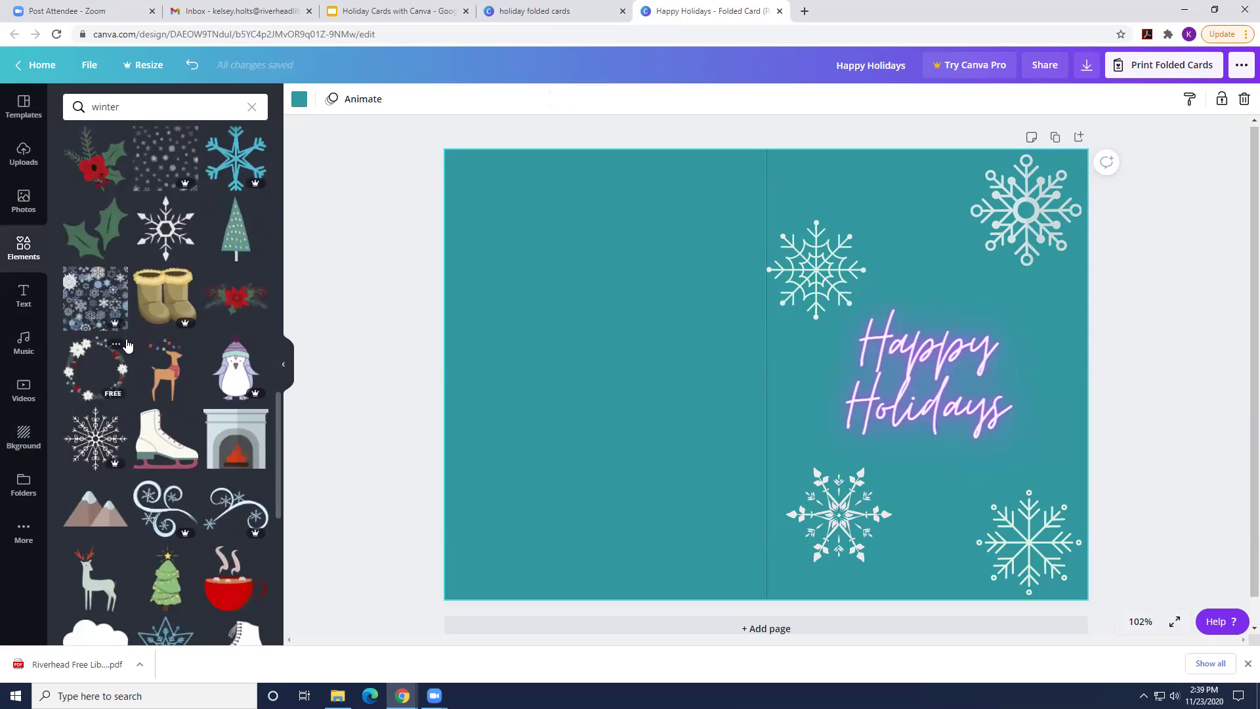
pyautogui.scroll(-2, 126, 345)
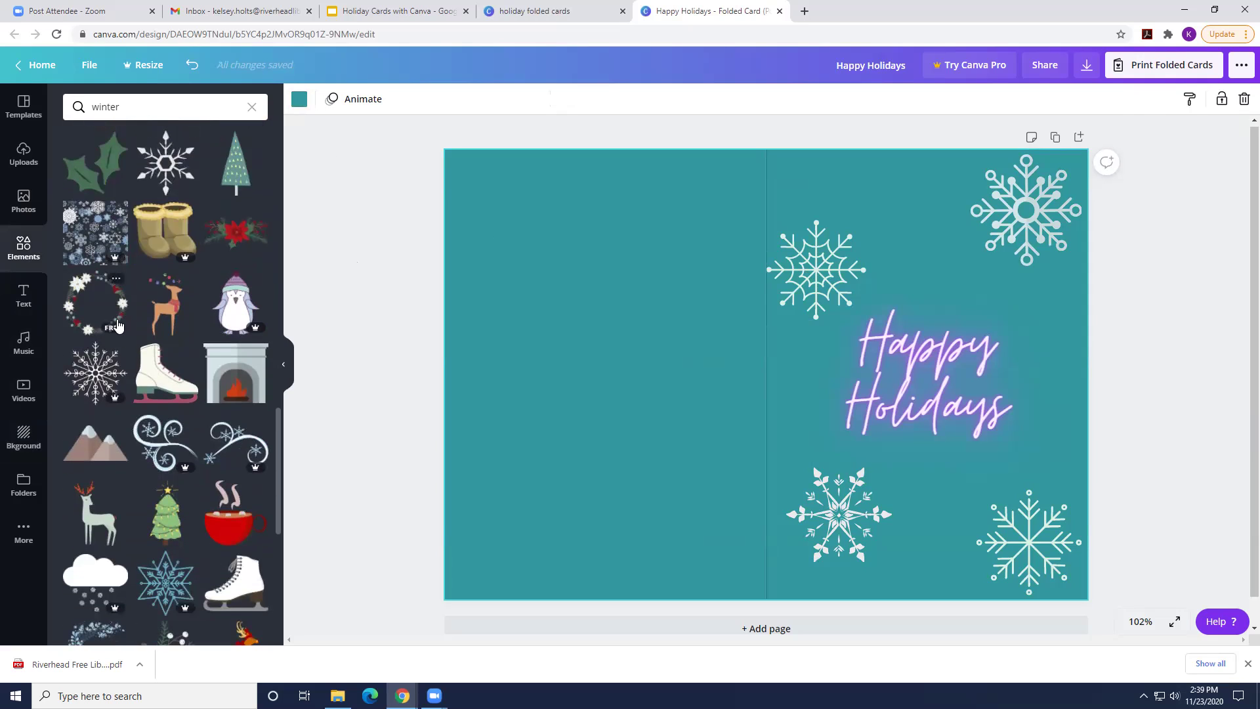
pyautogui.click(118, 326)
pyautogui.moveTo(735, 340); pyautogui.dragTo(873, 337)
pyautogui.moveTo(990, 458); pyautogui.dragTo(1049, 519)
pyautogui.moveTo(1090, 582); pyautogui.dragTo(1101, 595)
pyautogui.moveTo(1075, 520); pyautogui.dragTo(1031, 468)
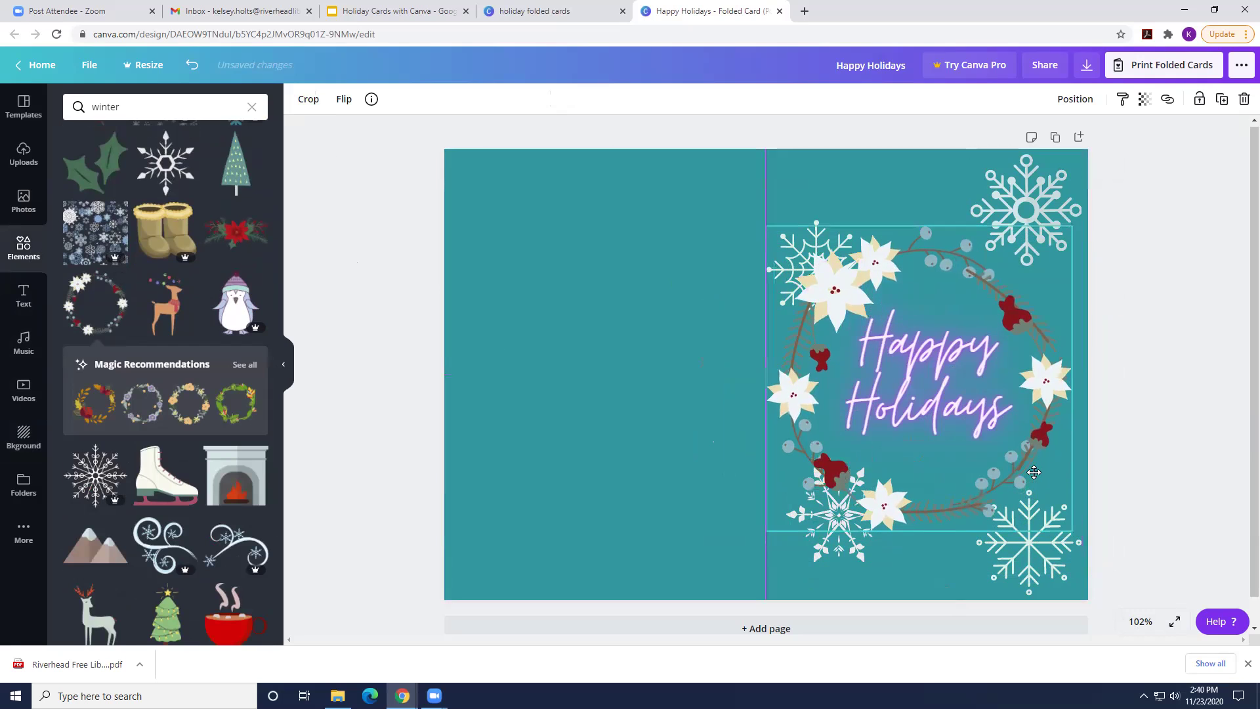
# - Shrink the two upper snowflakes and group them side by side in the card's upper-right corner, clear of the wreath
pyautogui.click(989, 196)
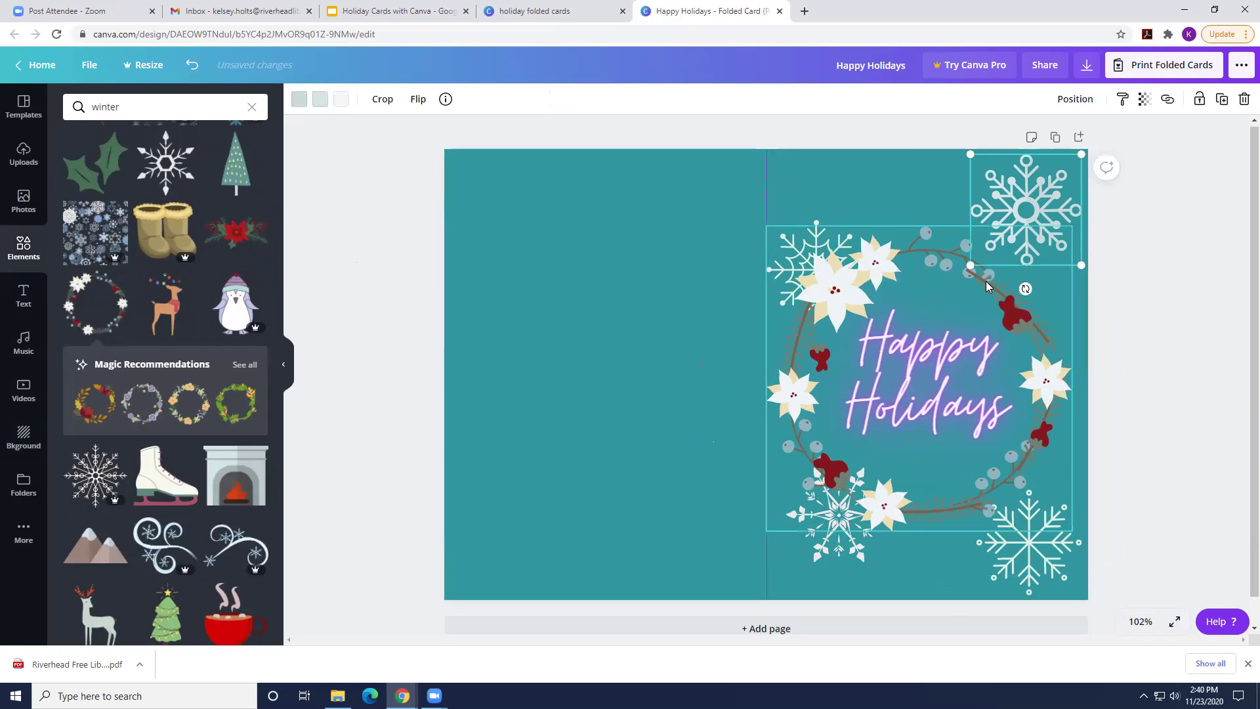
pyautogui.moveTo(973, 266); pyautogui.dragTo(1040, 204)
pyautogui.click(806, 250)
pyautogui.moveTo(806, 250); pyautogui.dragTo(817, 173)
pyautogui.moveTo(865, 264); pyautogui.dragTo(1009, 213)
pyautogui.moveTo(944, 300); pyautogui.dragTo(952, 289)
# - Shrink the two lower snowflakes and place them near each other below the wreath at the lower left of the card's right half
pyautogui.moveTo(891, 487); pyautogui.dragTo(860, 550)
pyautogui.click(1065, 496)
pyautogui.moveTo(1081, 489); pyautogui.dragTo(817, 573)
pyautogui.click(854, 555)
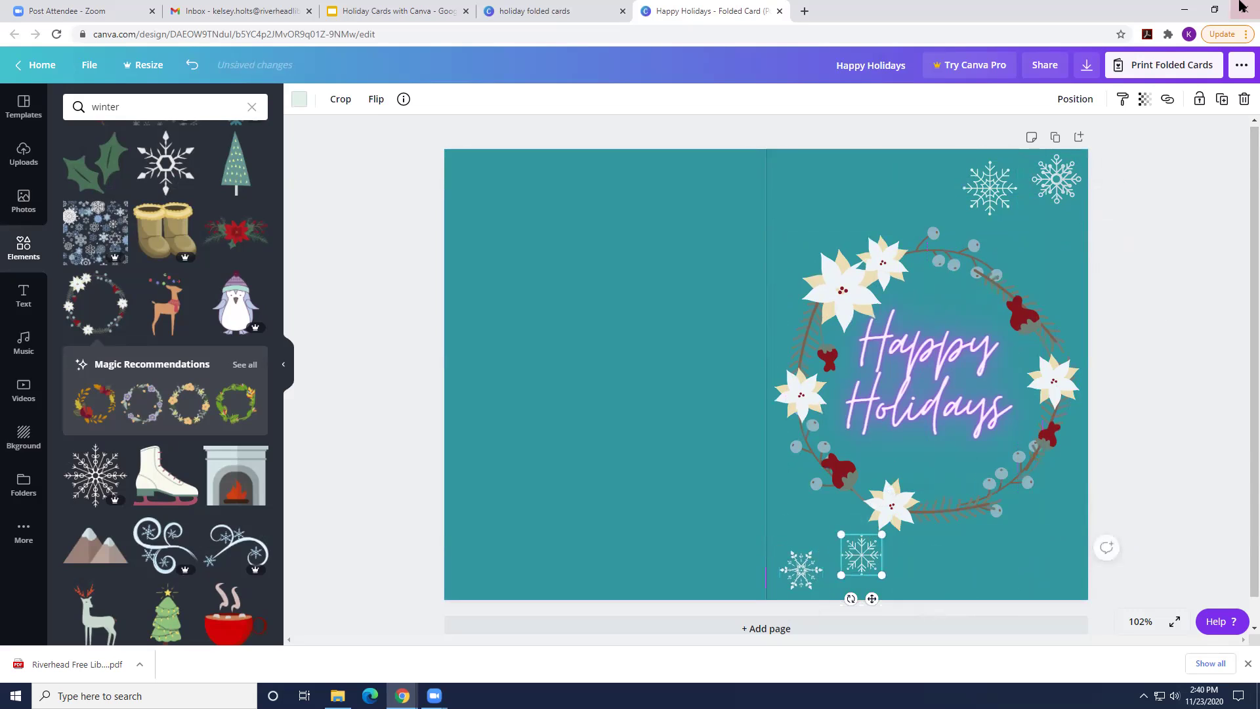
pyautogui.click(832, 187)
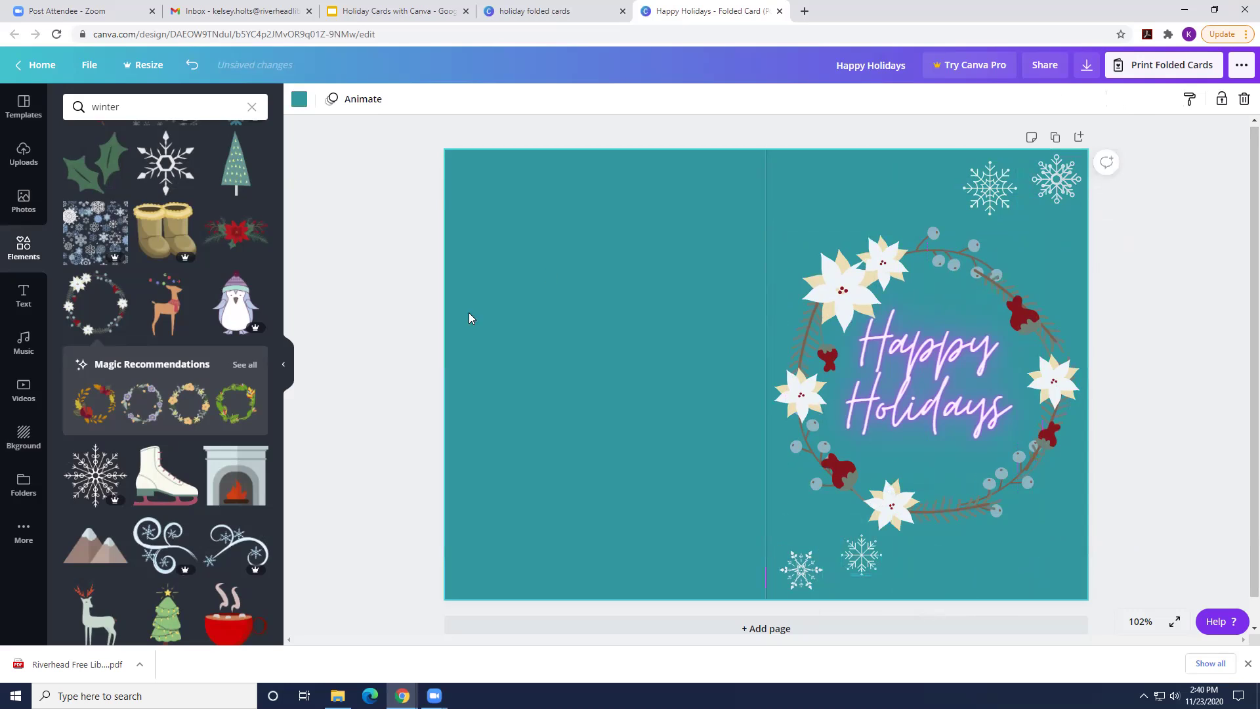
# - Add the free white ice skate, shrink it, and place it in the card's lower-right corner
pyautogui.scroll(-1, 172, 420)
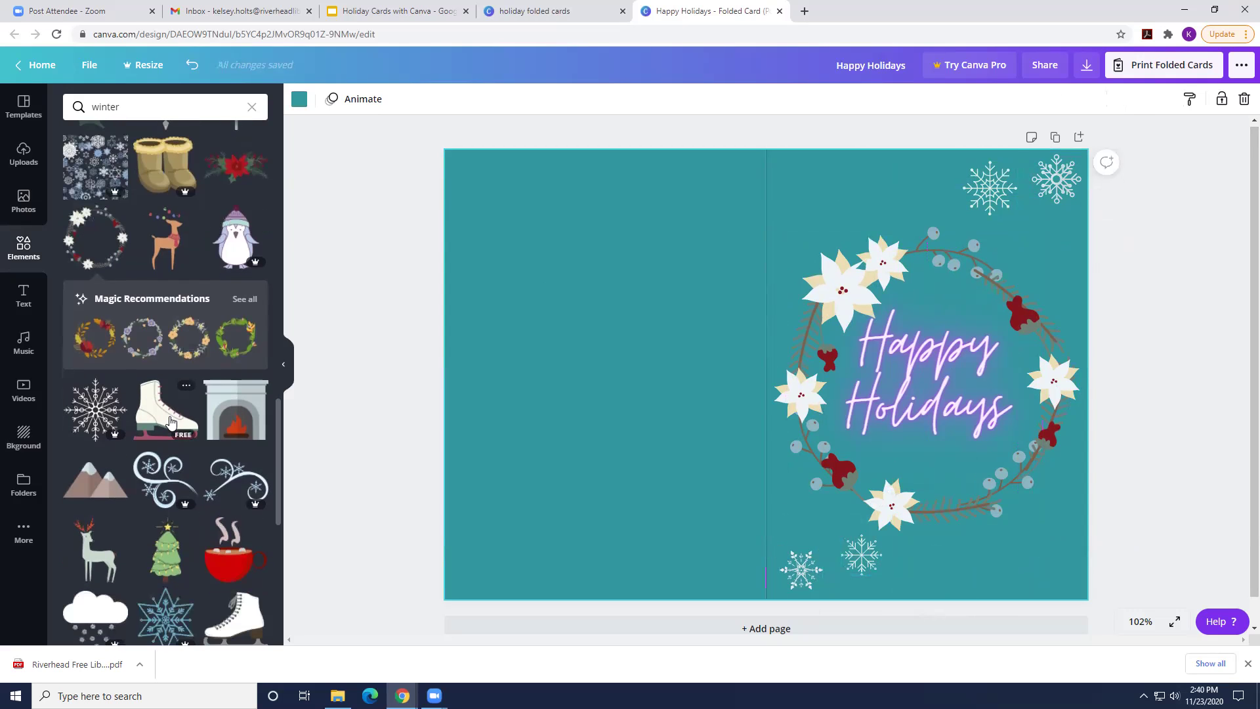
pyautogui.click(169, 421)
pyautogui.moveTo(864, 283); pyautogui.dragTo(719, 413)
pyautogui.moveTo(714, 465); pyautogui.dragTo(1079, 599)
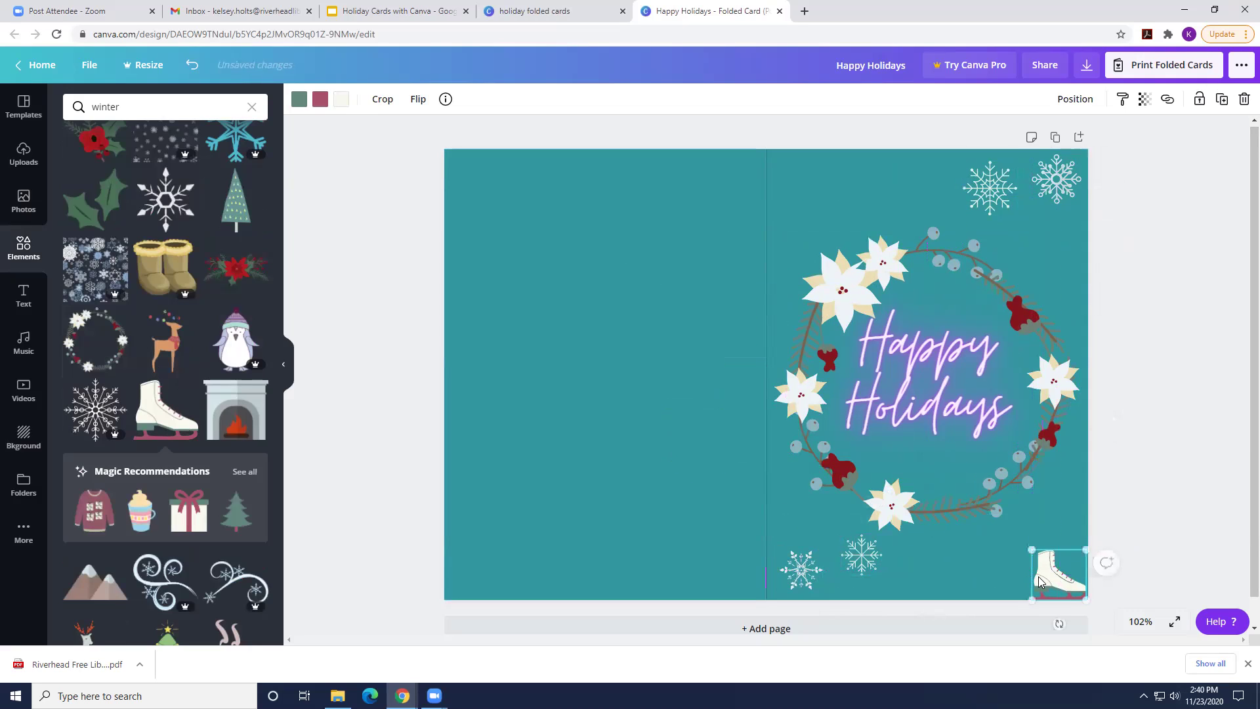
pyautogui.scroll(-1, 155, 475)
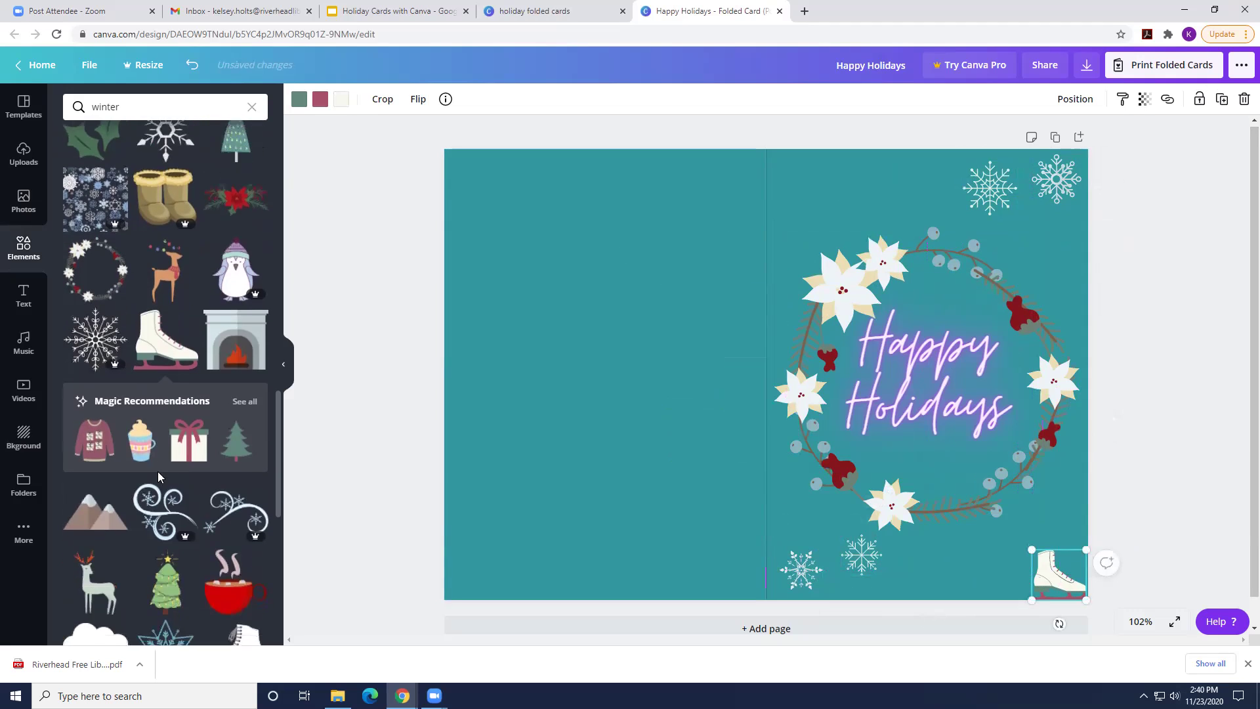
pyautogui.scroll(-1, 157, 471)
pyautogui.scroll(-2, 137, 390)
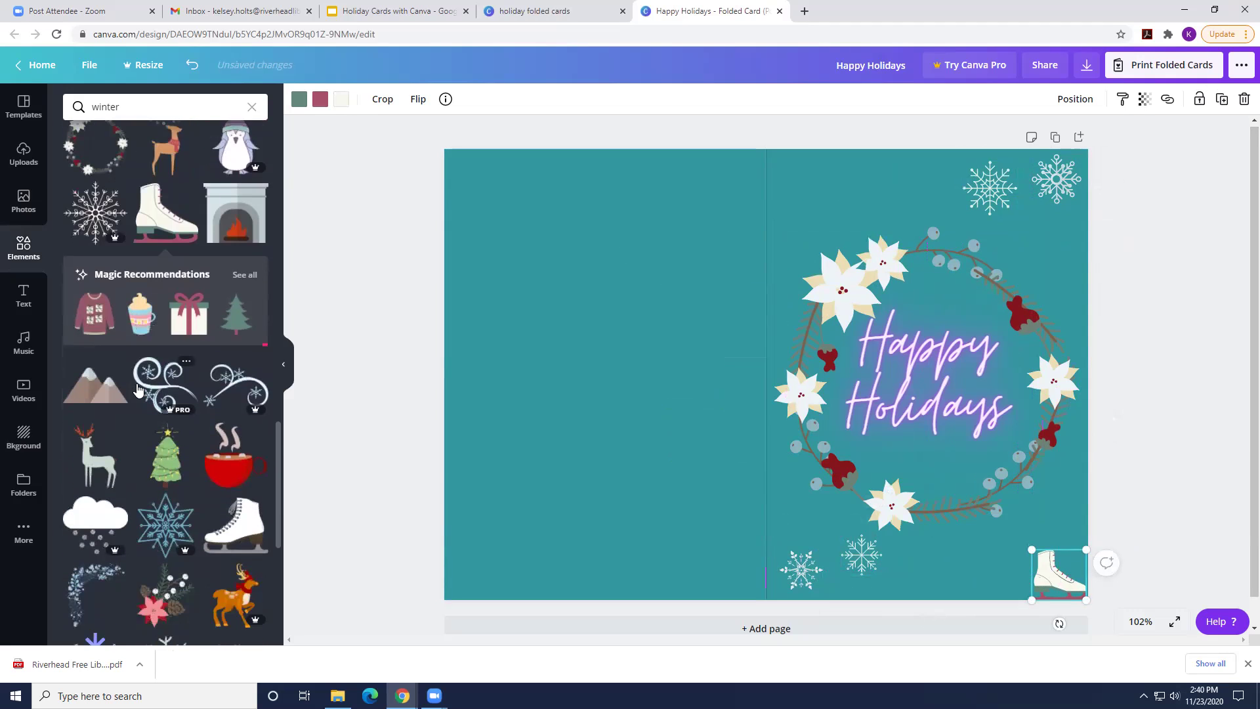
pyautogui.scroll(-2, 134, 391)
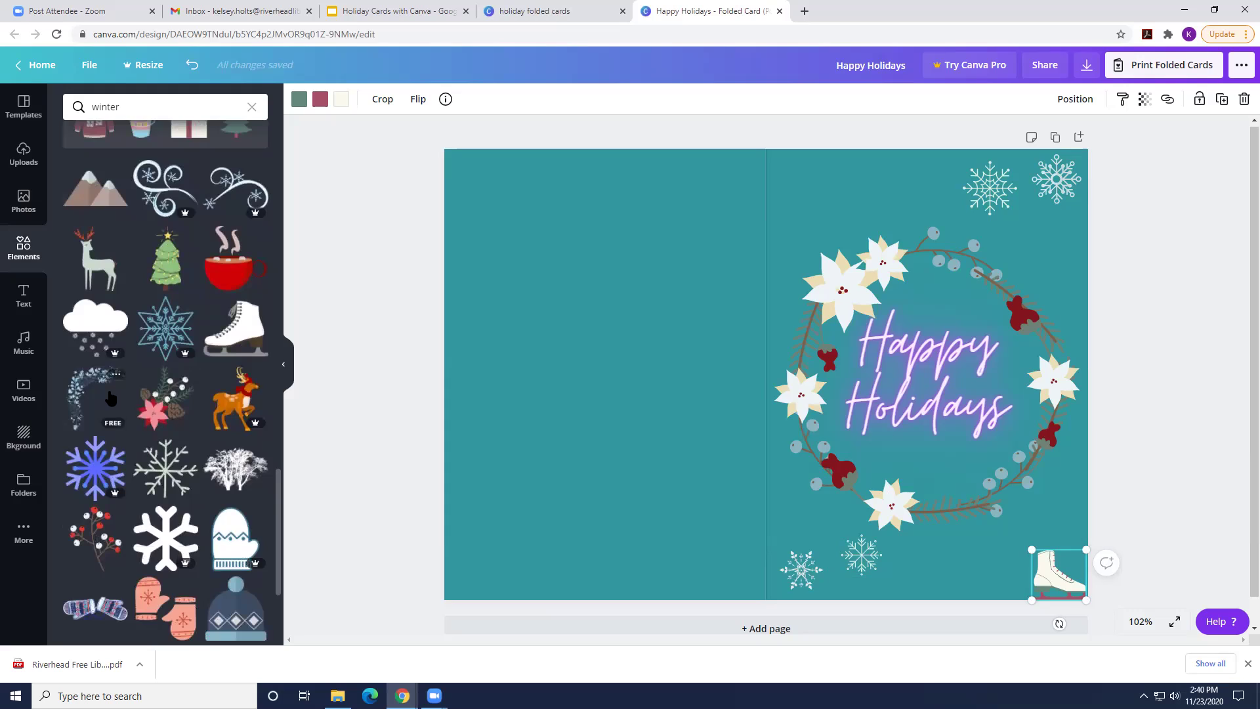
pyautogui.scroll(-4, 110, 398)
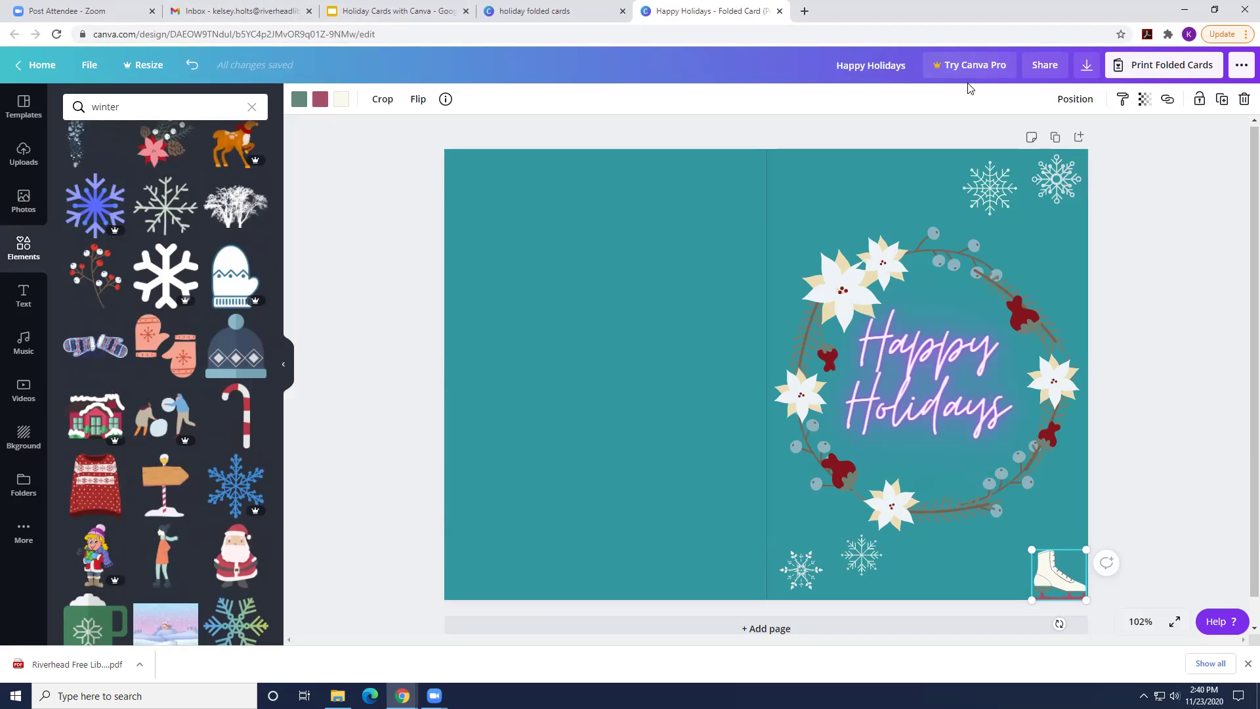
# - Download the Happy Holidays card as PDF Print without crop marks and close the referral offer
pyautogui.click(1241, 66)
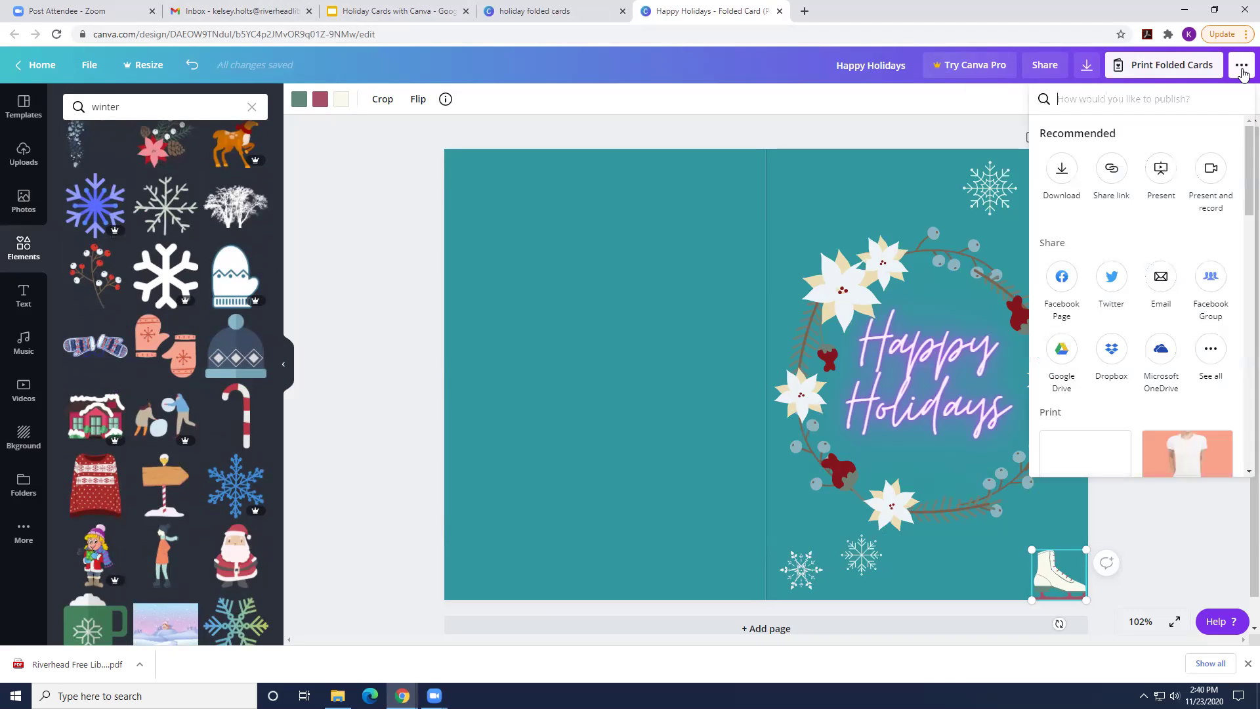
pyautogui.click(1064, 174)
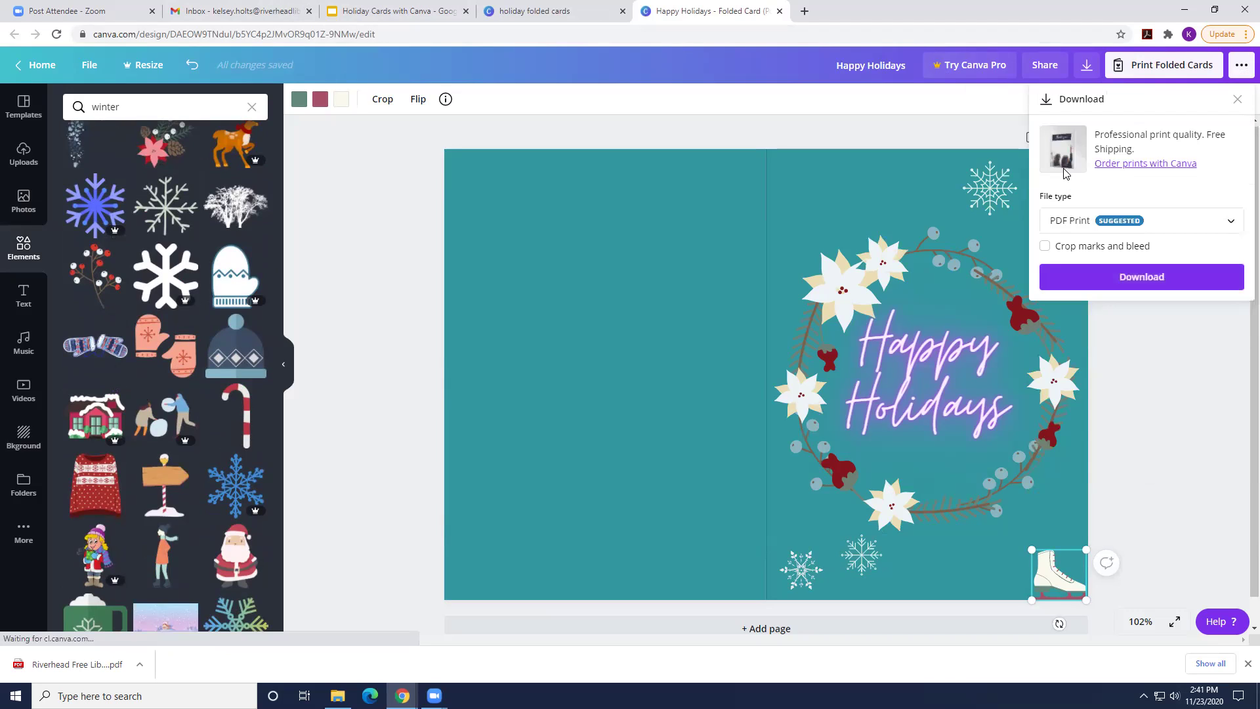
pyautogui.click(1126, 278)
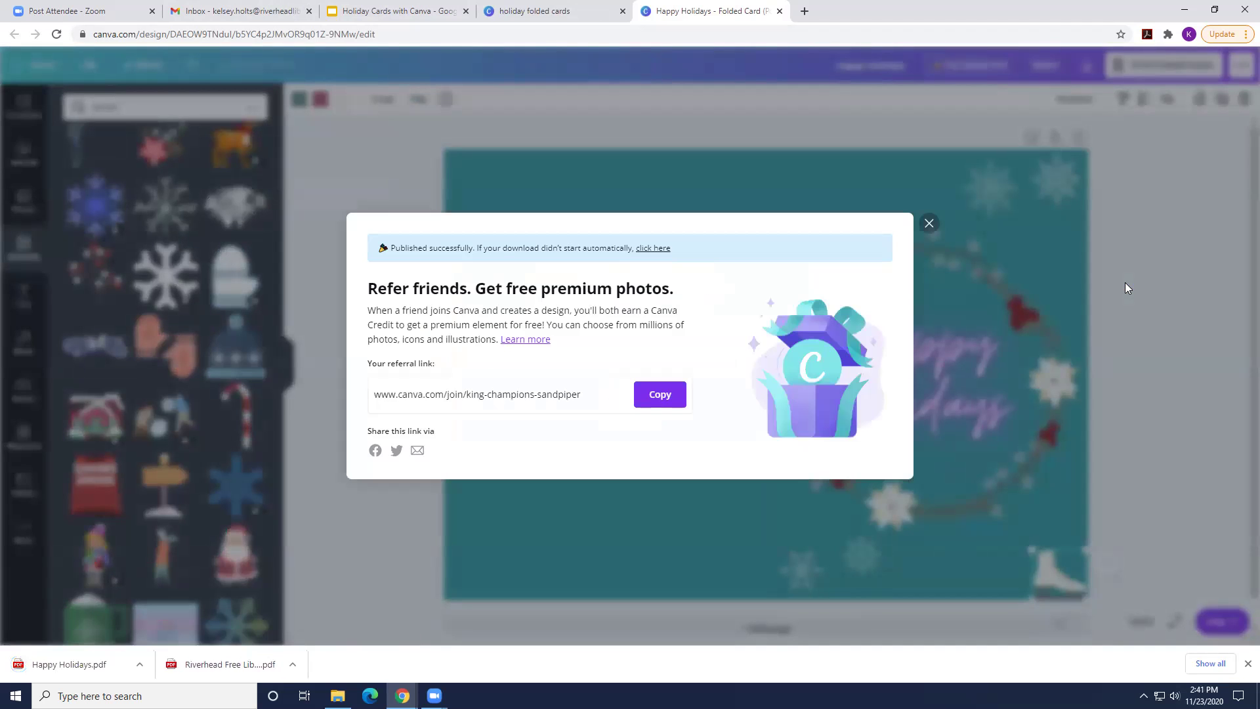
pyautogui.click(929, 223)
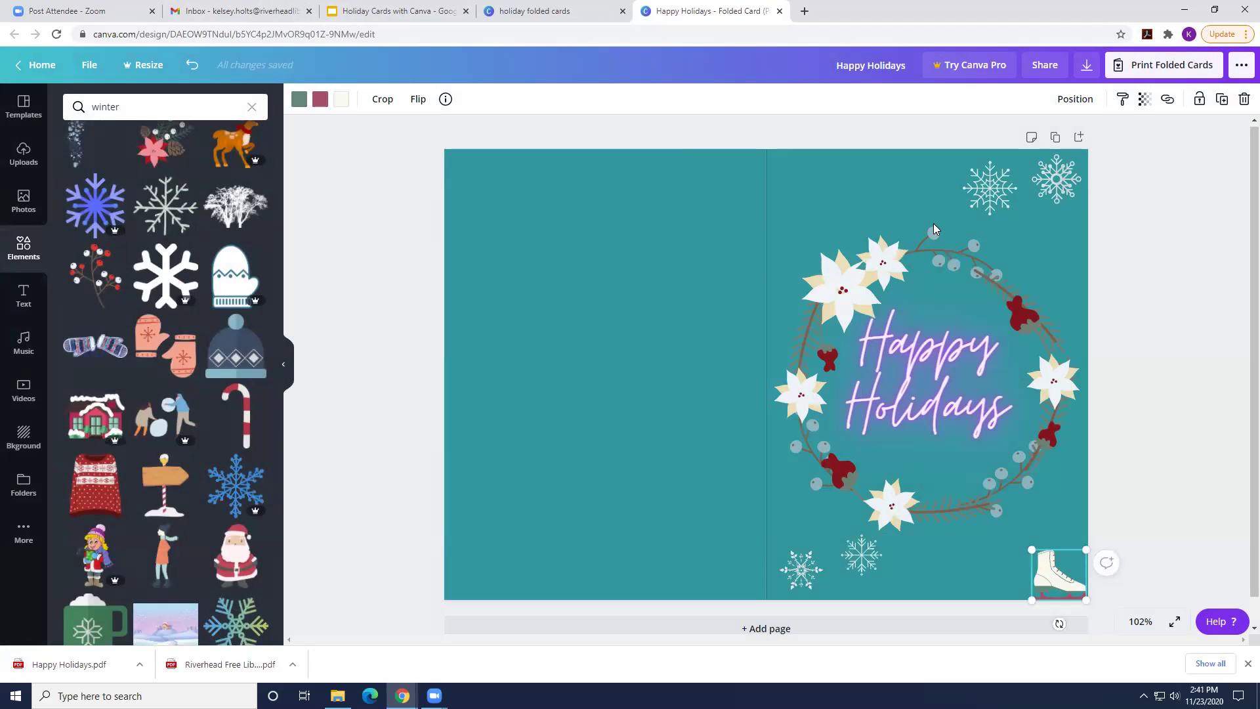
# - Switch to the "Holiday Cards with Canva" Google Slides deck, present it full screen, and advance to the "Thanks for joining!" slide
pyautogui.click(408, 18)
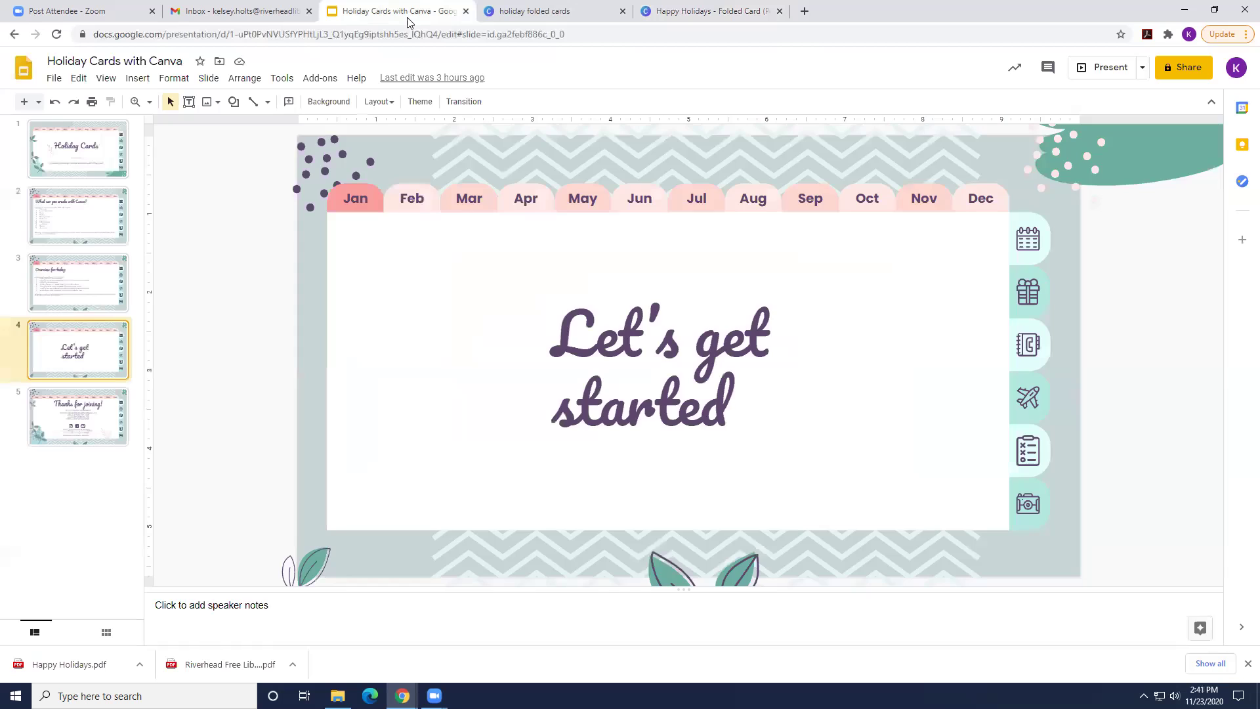
pyautogui.click(1099, 76)
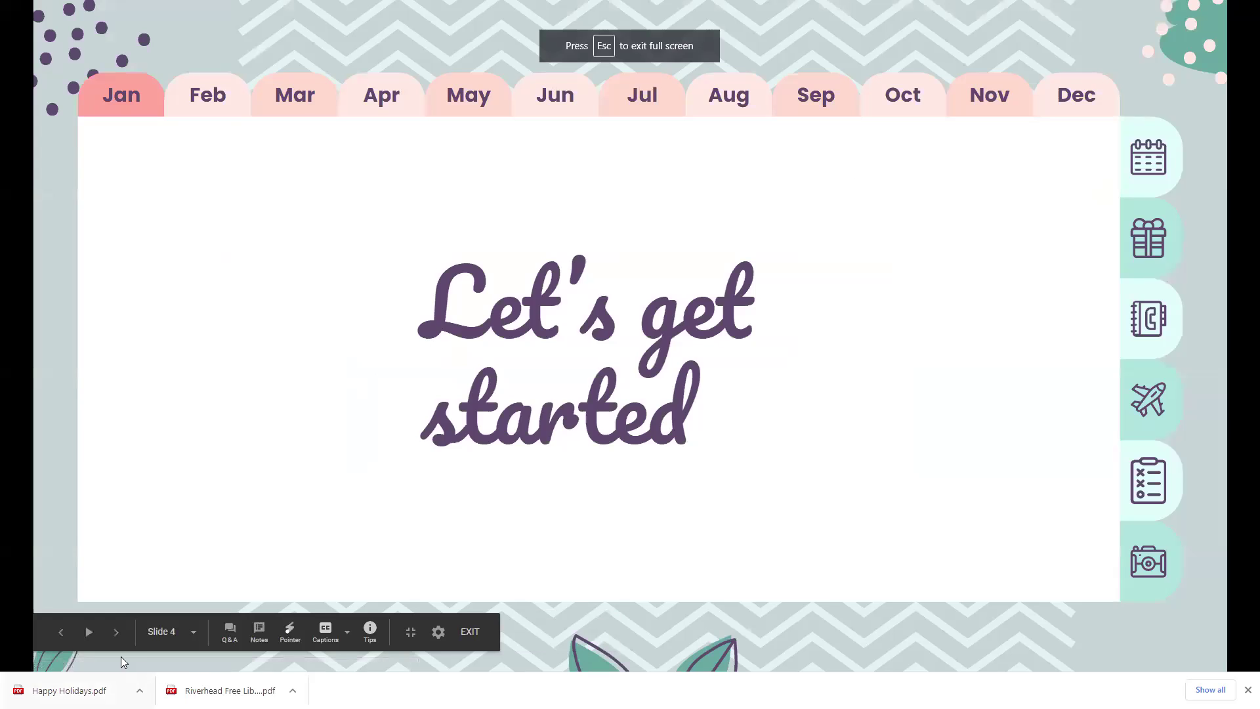
pyautogui.click(116, 633)
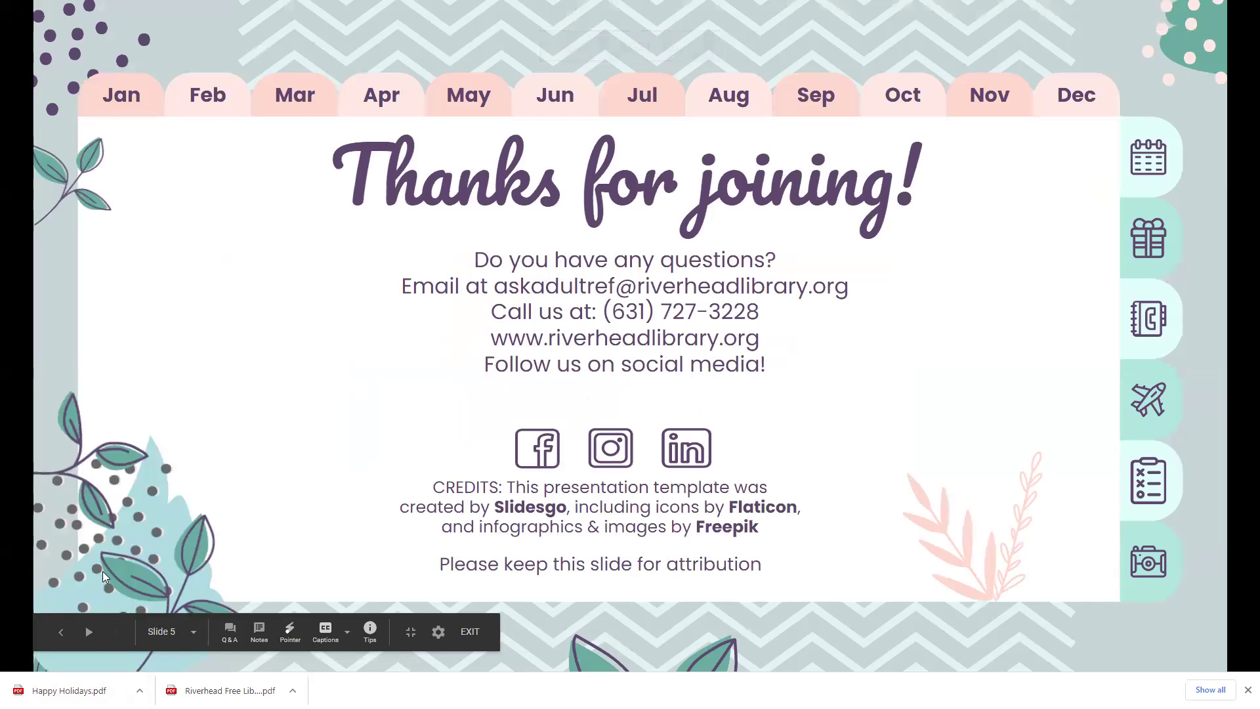